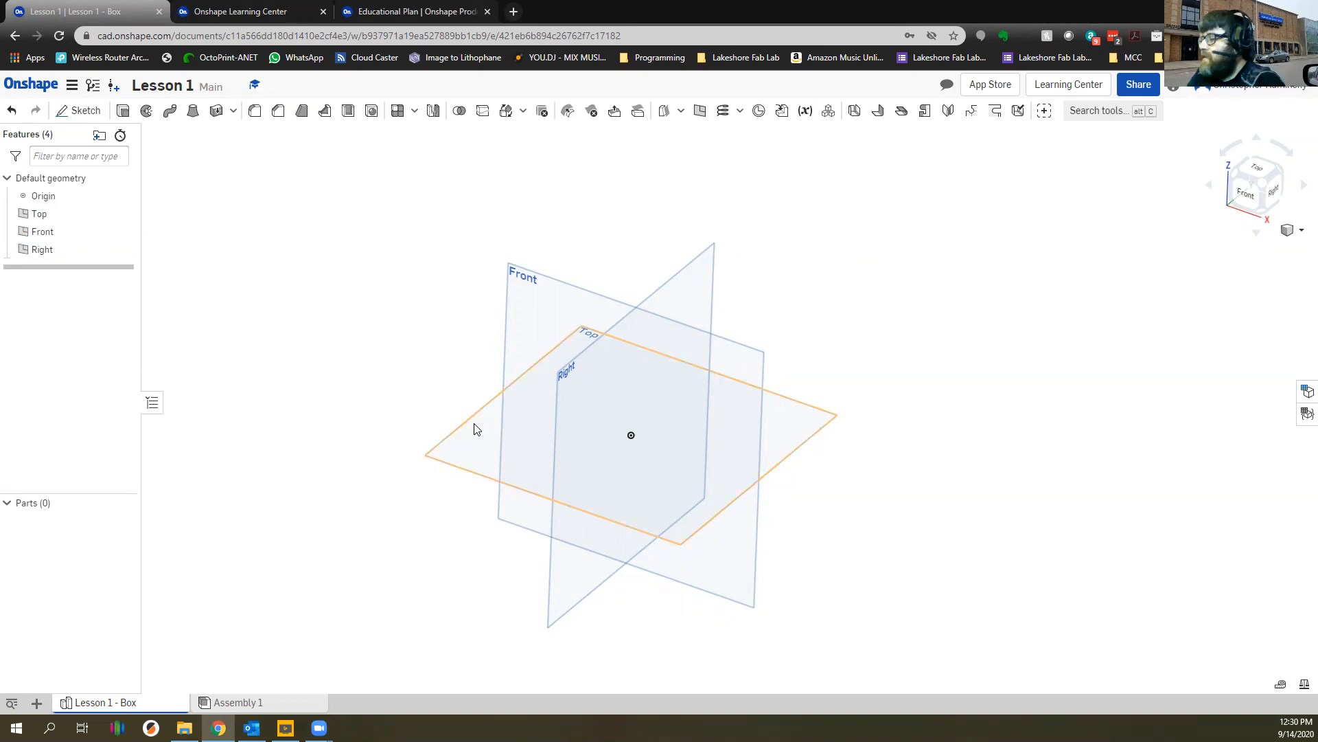
Start a new sketch on the Top plane and view it straight on
left_click(473, 426)
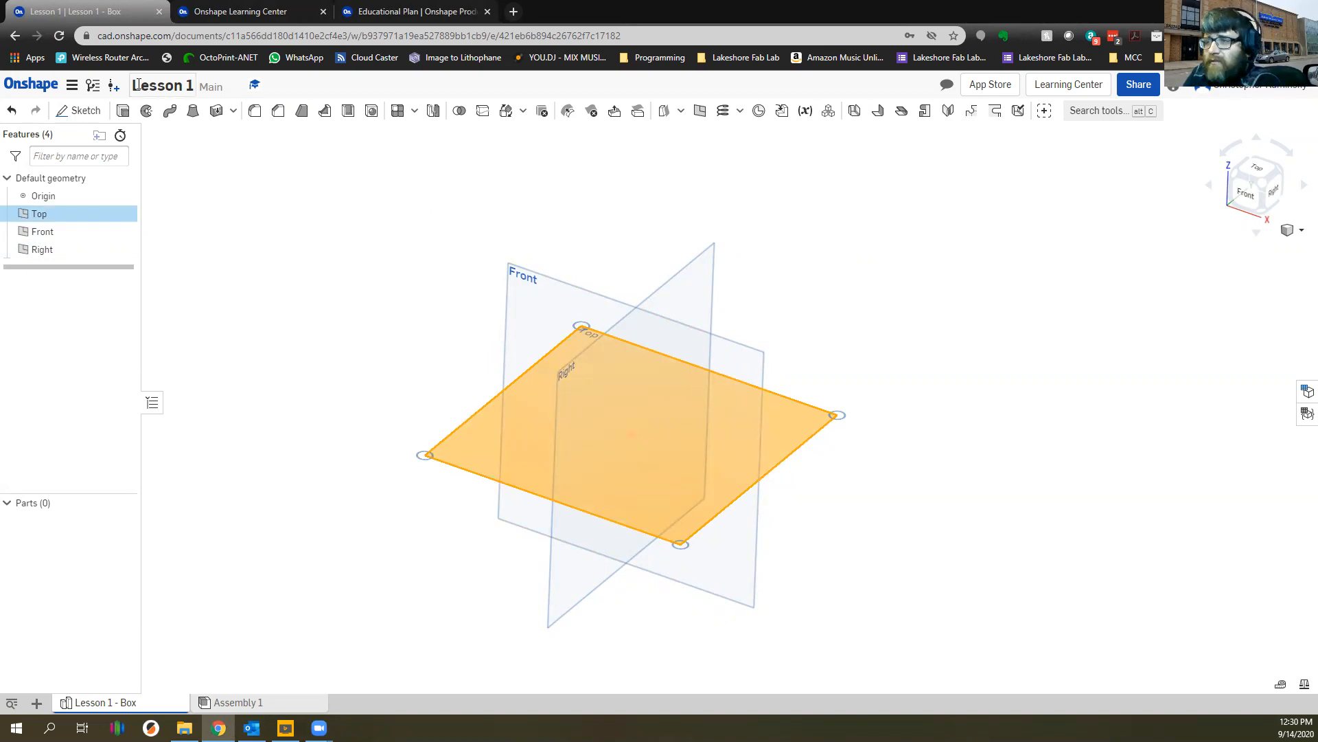
left_click(85, 111)
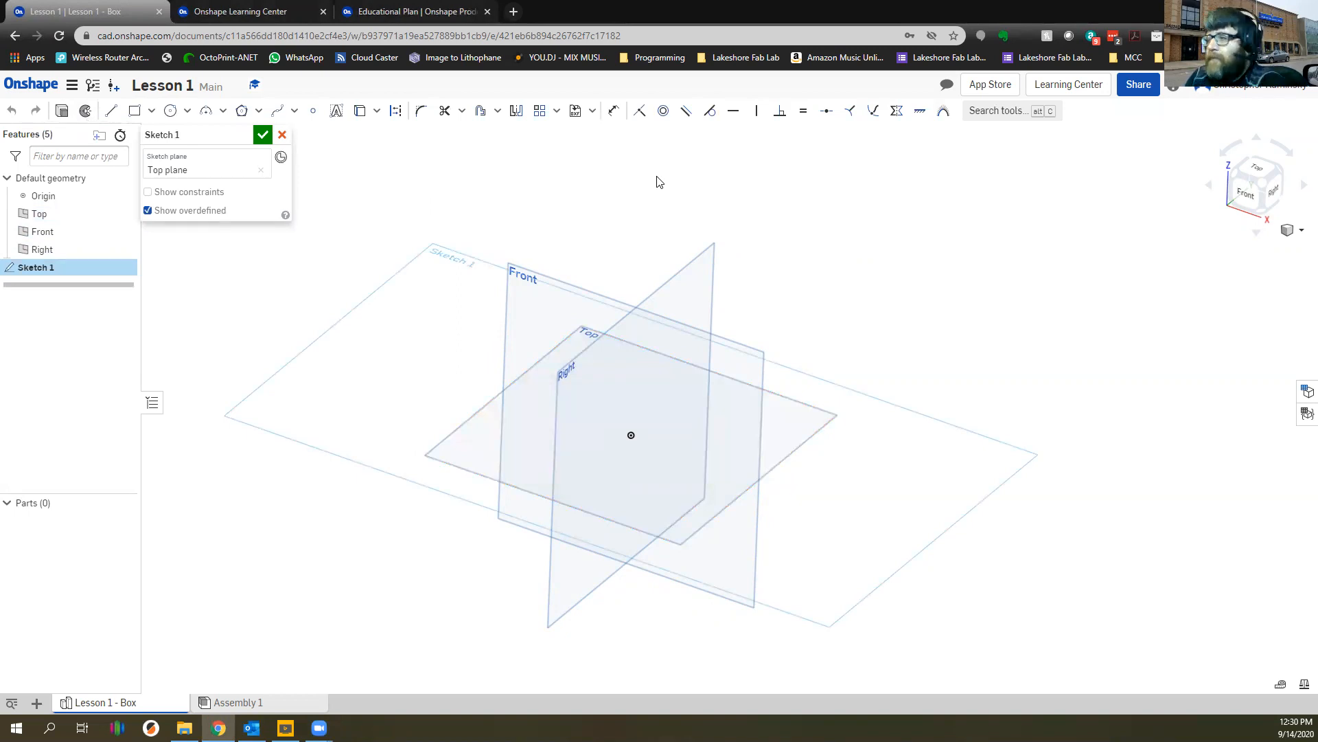
left_click(1258, 171)
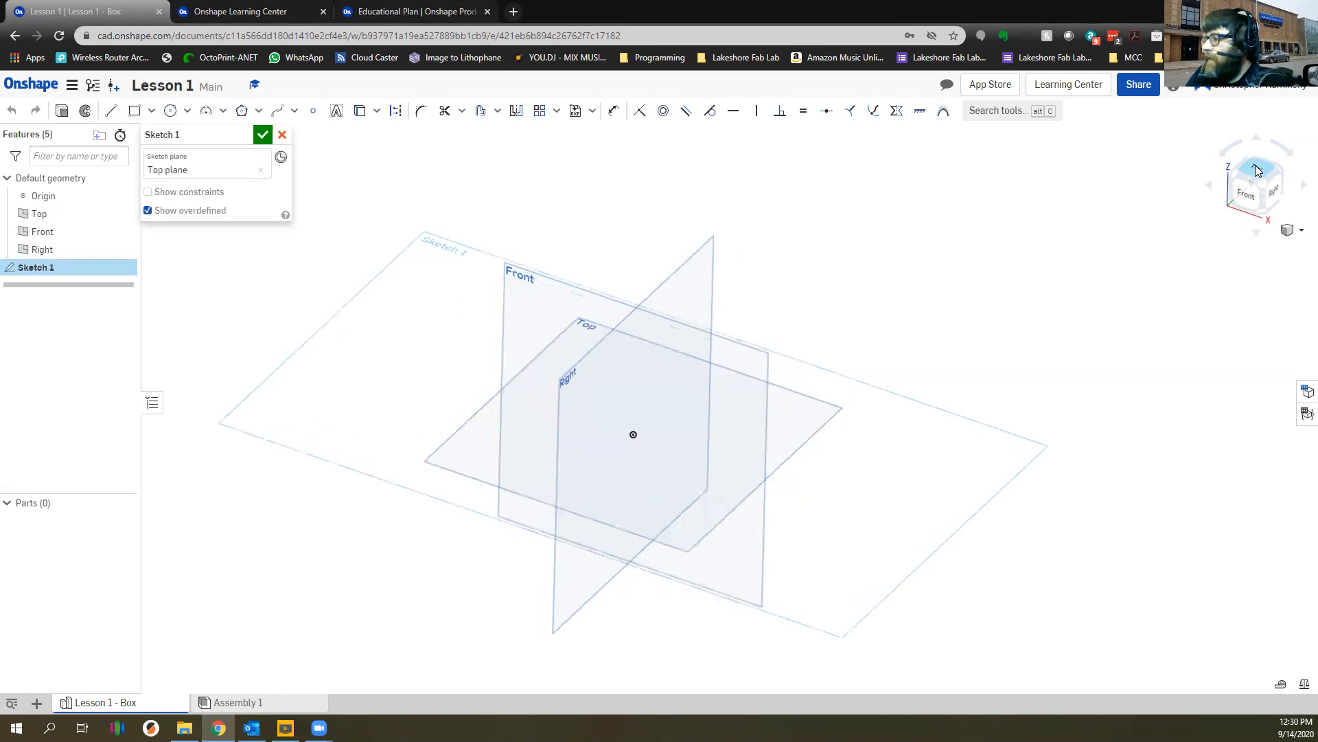
scroll(642, 414, "up", 4)
scroll(644, 437, "down", 3)
scroll(646, 412, "up", 1)
scroll(641, 406, "up", 1)
scroll(668, 412, "down", 2)
scroll(666, 412, "up", 1)
mouse_move(654, 444)
right_mouse_down()
mouse_move(614, 374)
mouse_move(655, 400)
mouse_move(640, 401)
right_mouse_up()
key("n")
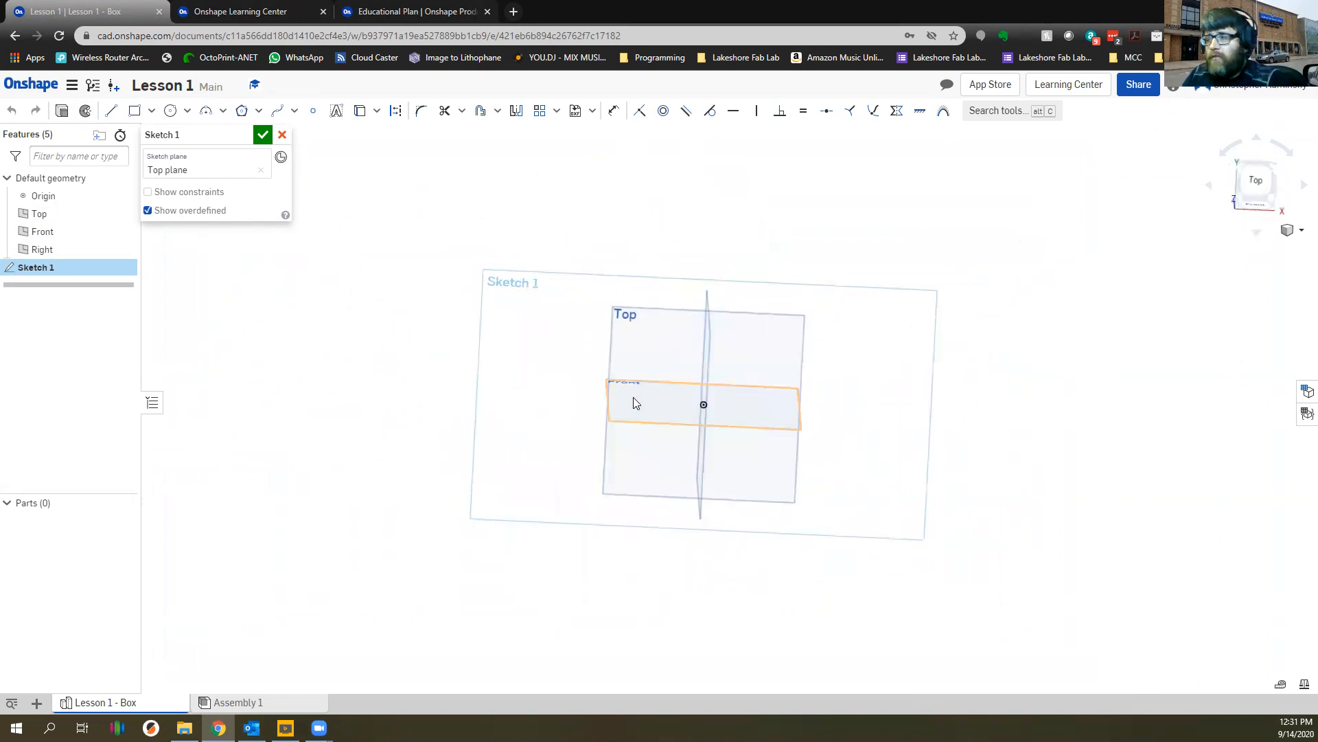
Examine the variants of the rectangle, circle, arc, polygon, spline and trim sketch tools
left_click(134, 113)
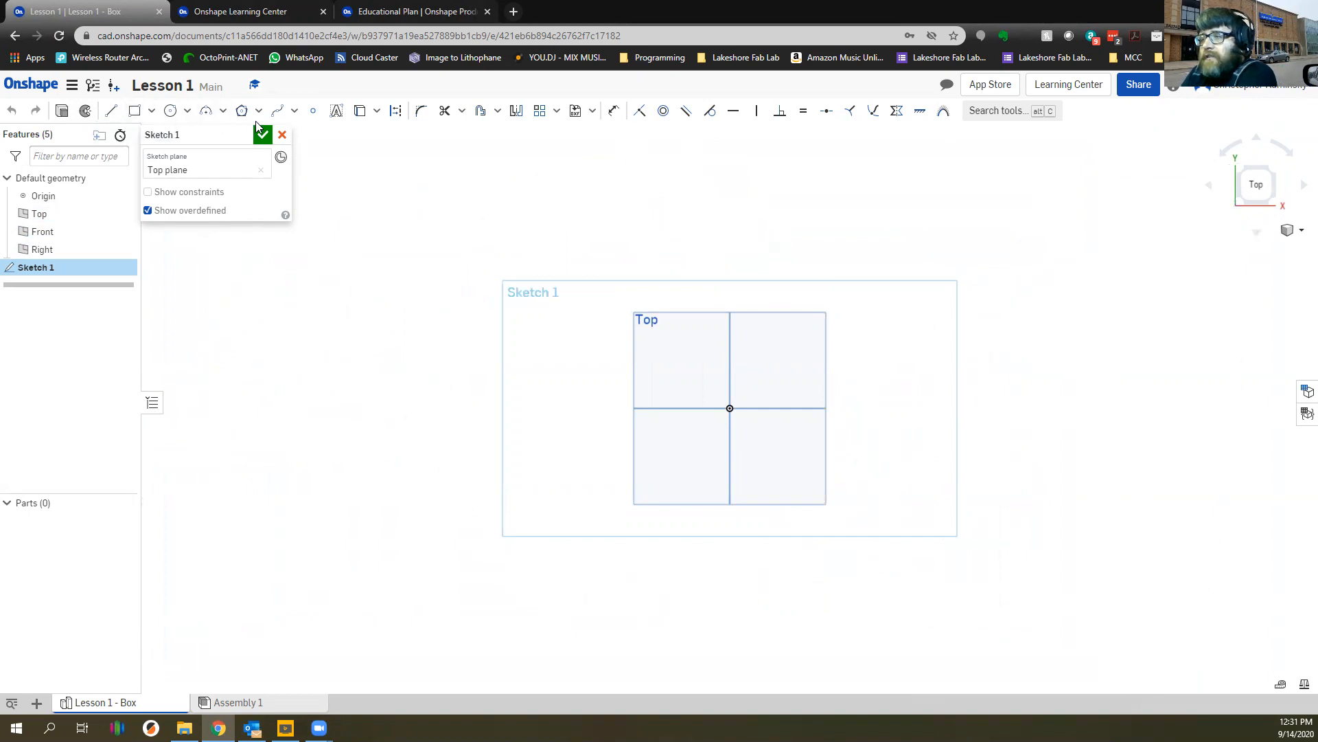
left_click(152, 111)
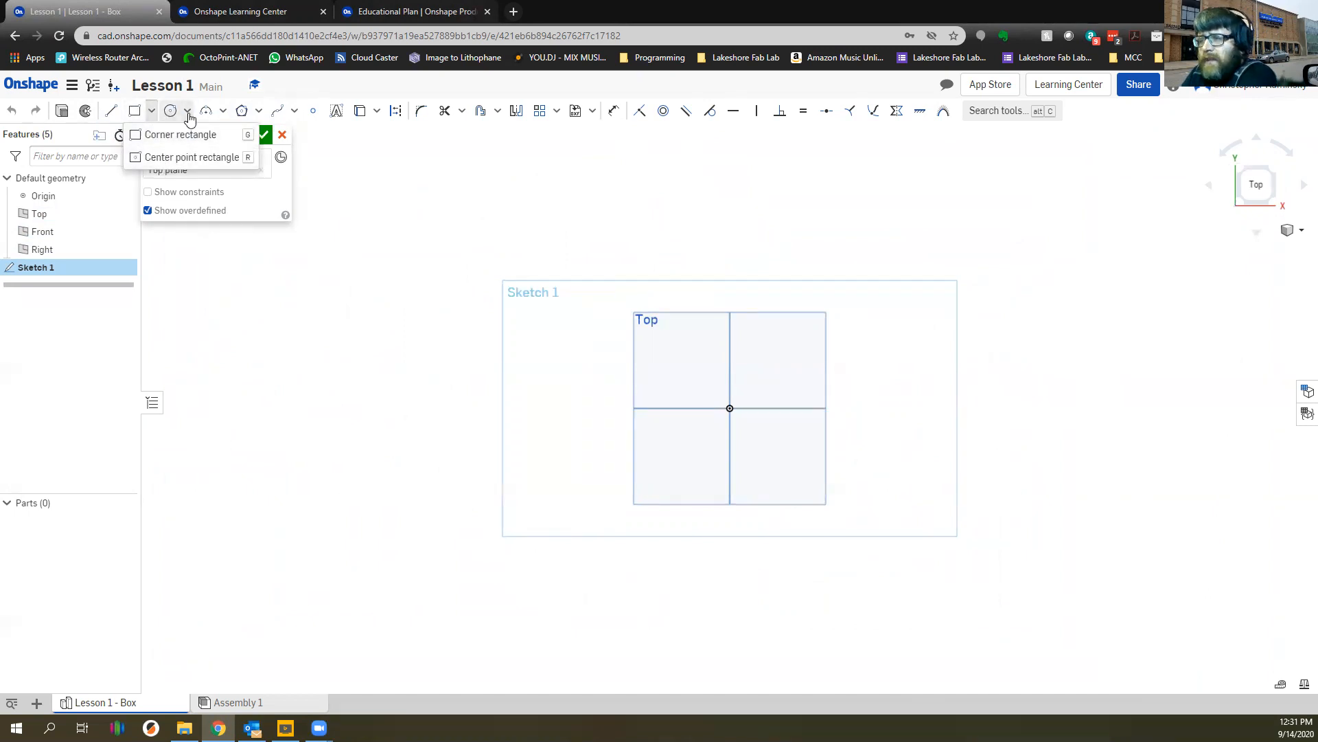
left_click(187, 111)
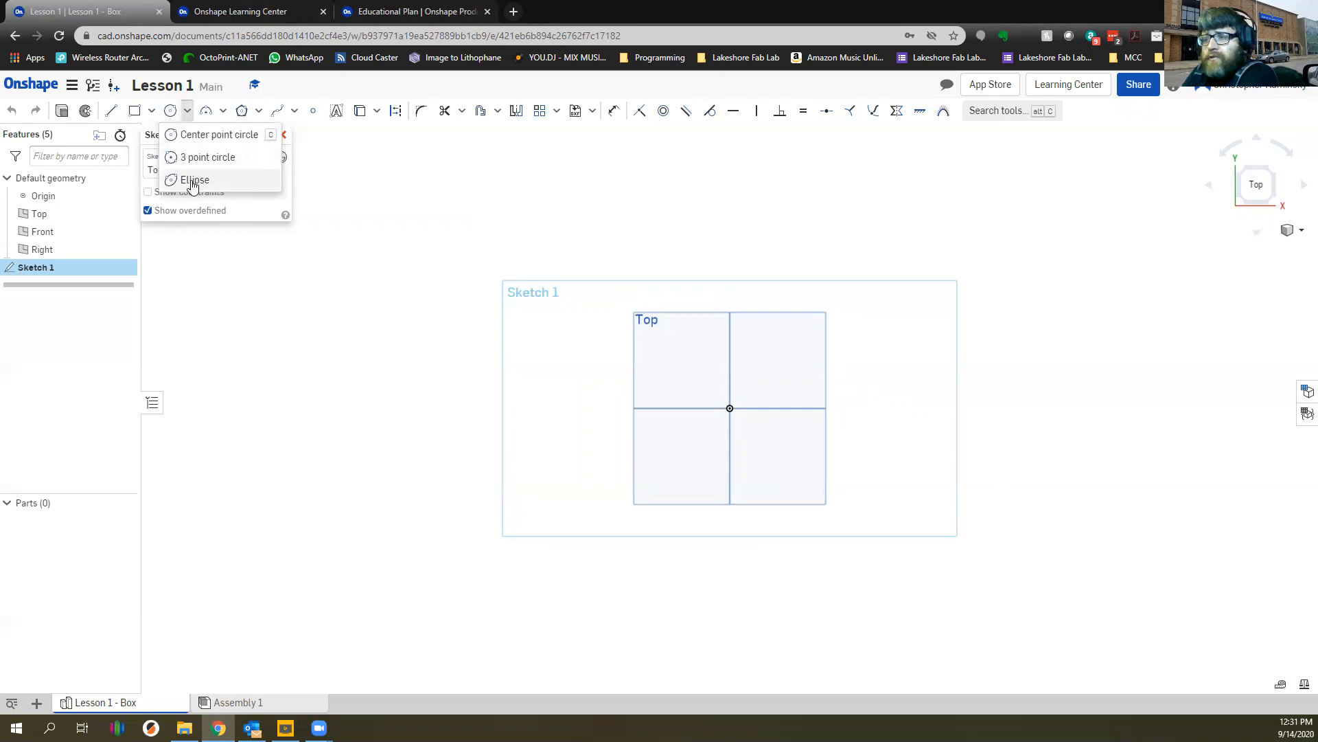
left_click(222, 112)
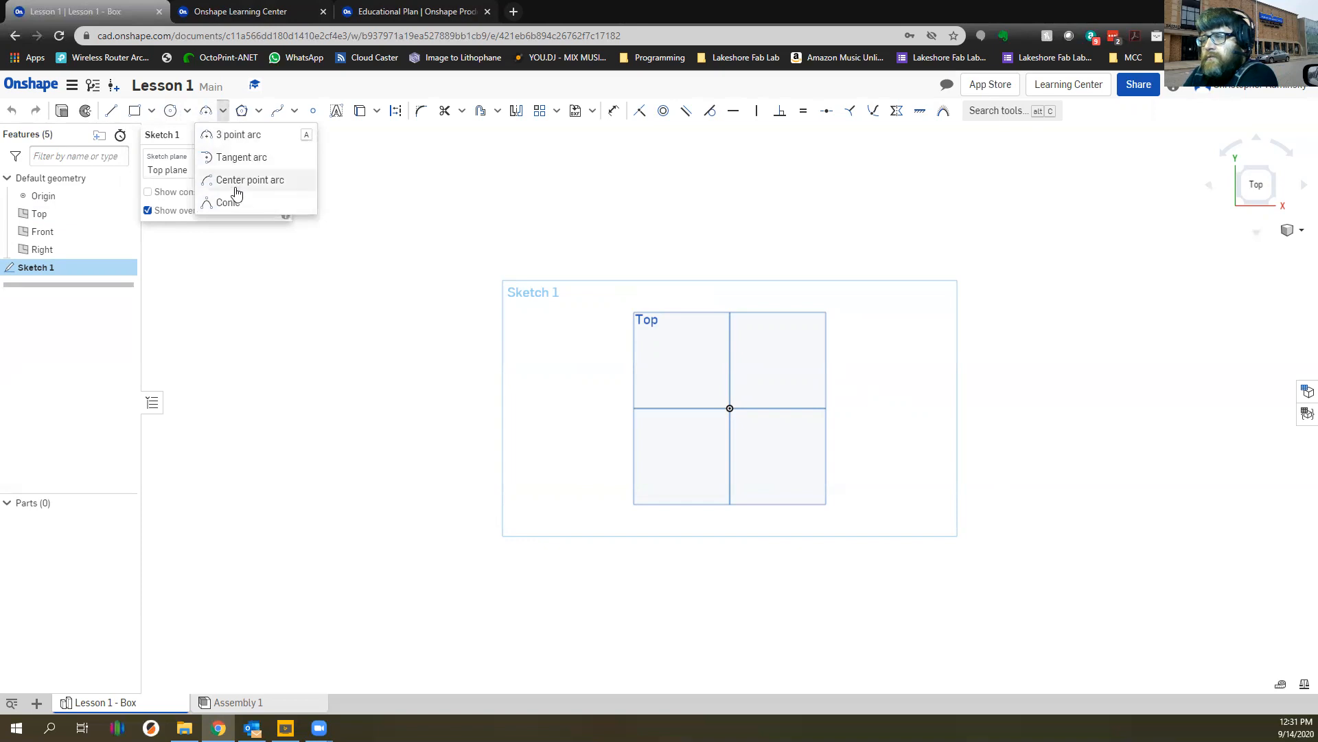
left_click(258, 111)
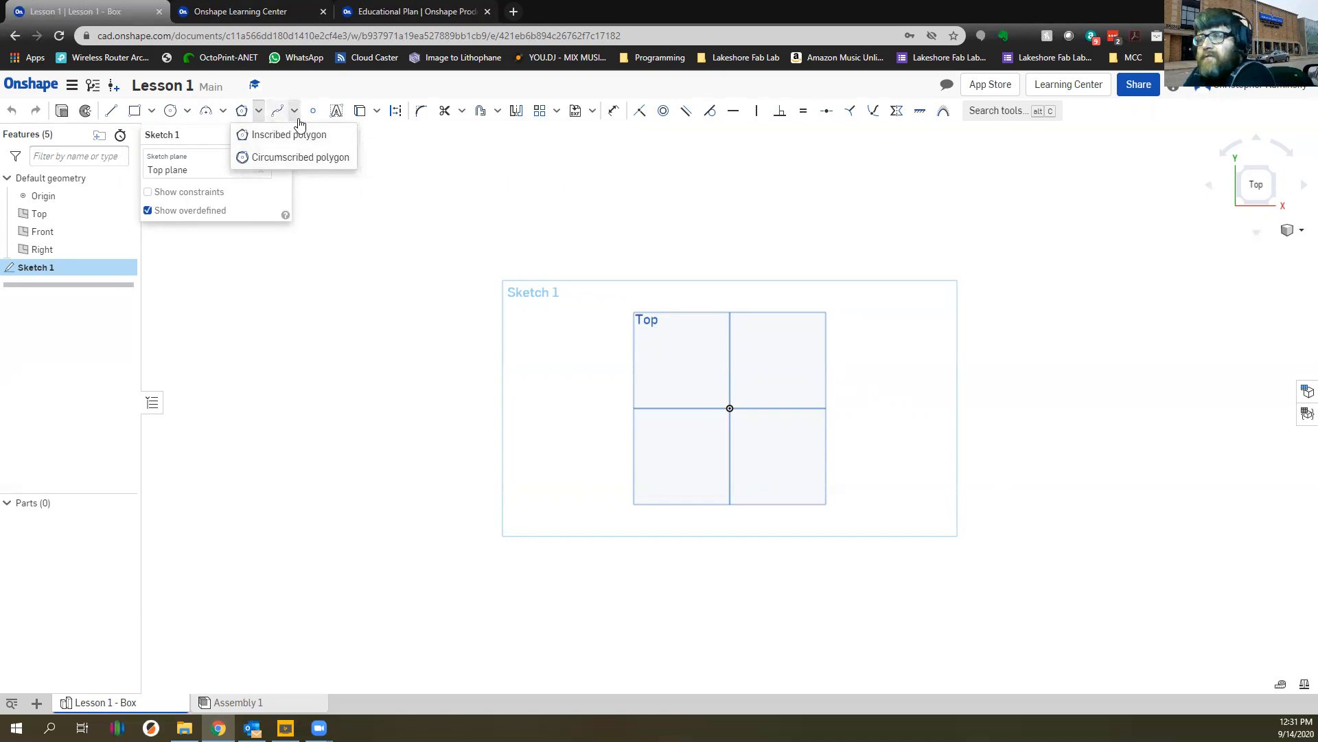
left_click(295, 112)
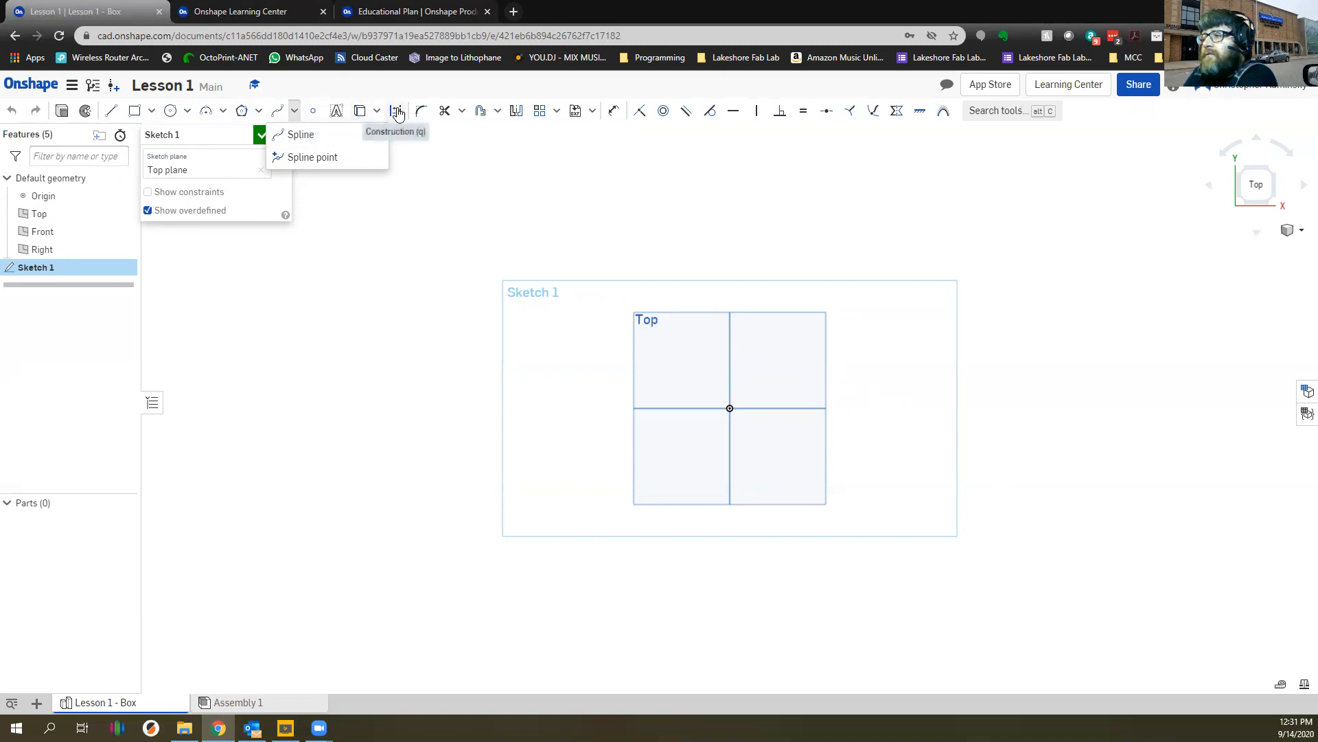
left_click(377, 112)
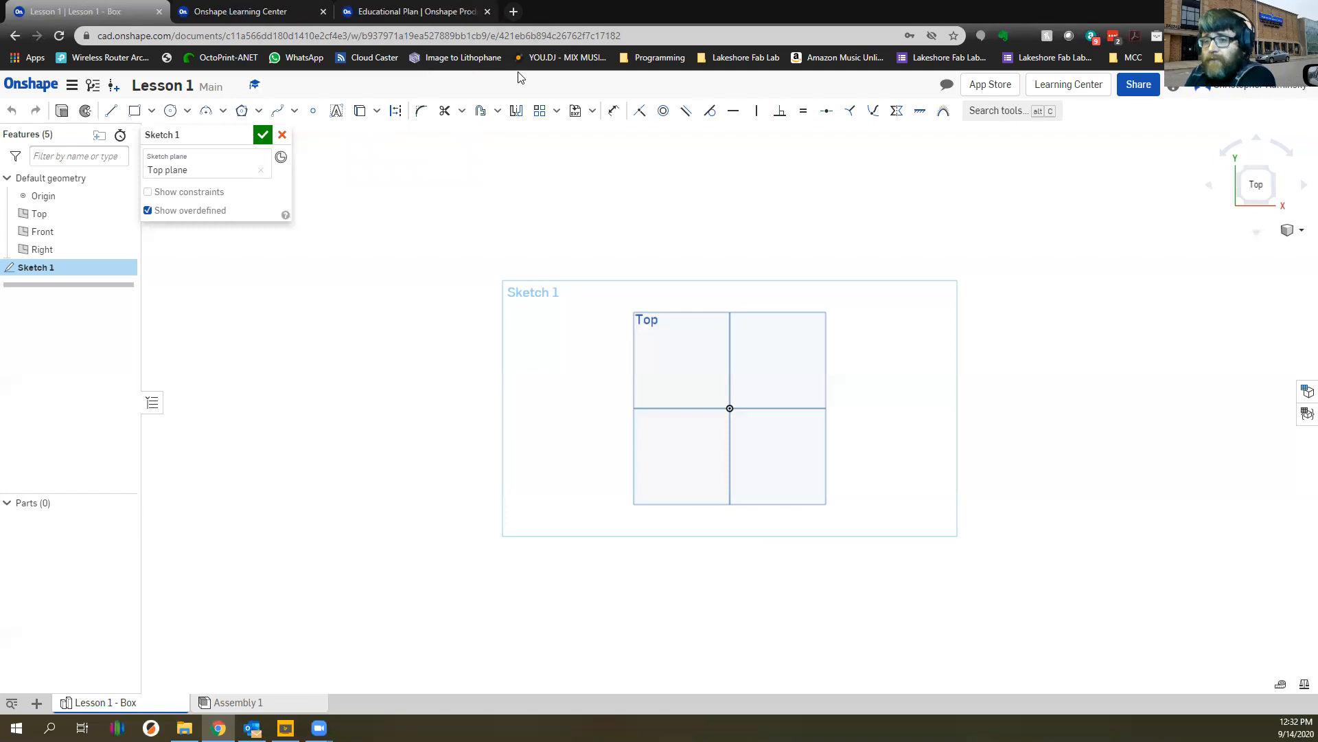
left_click(462, 114)
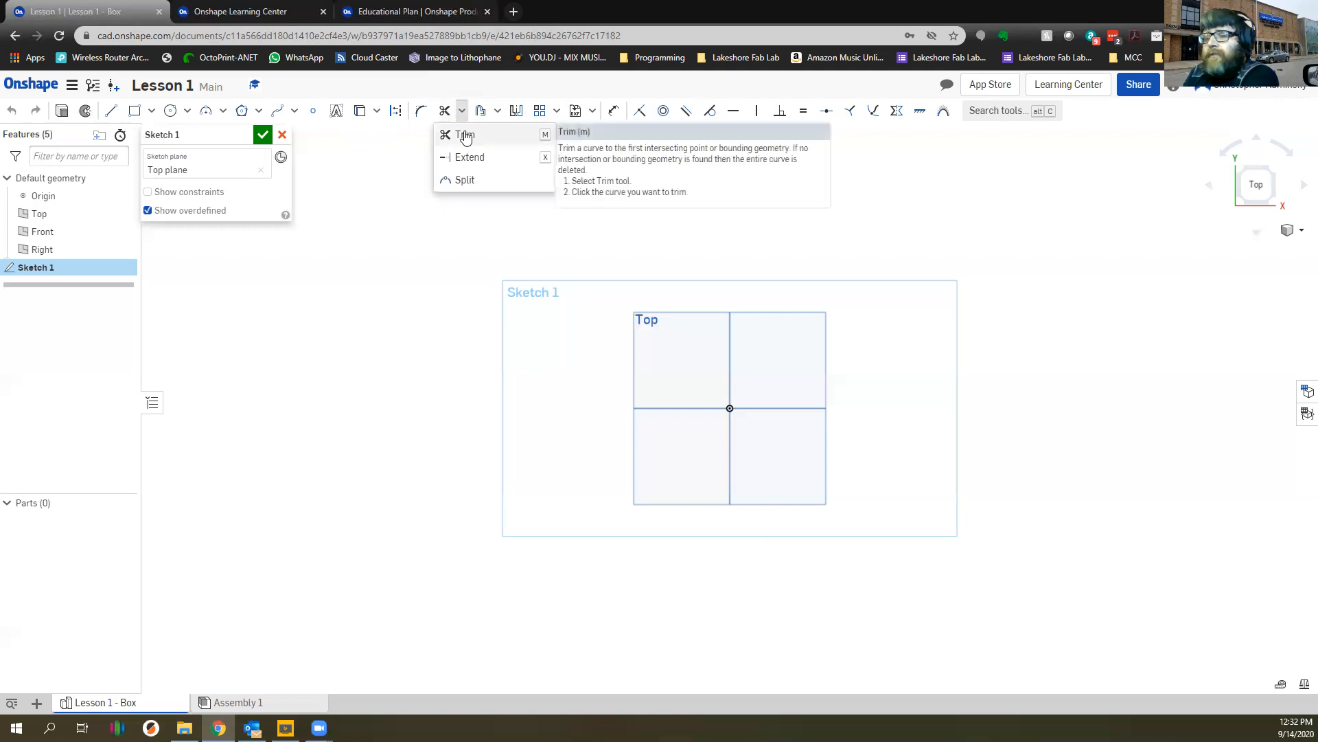
Sketch three connected lines: about 4.95 in diagonally from the origin, a horizontal back above the origin, and about 5.65 in down across the first
key("l")
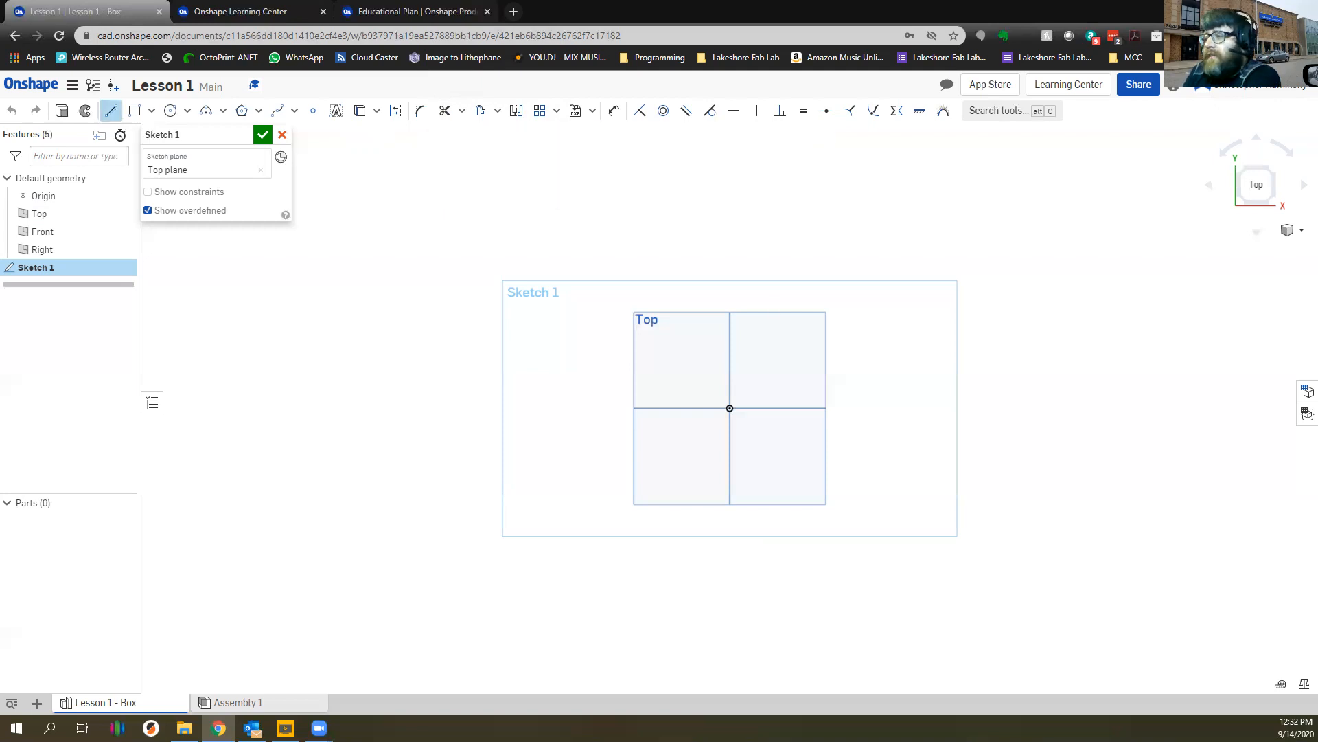
left_click(730, 407)
left_click(843, 297)
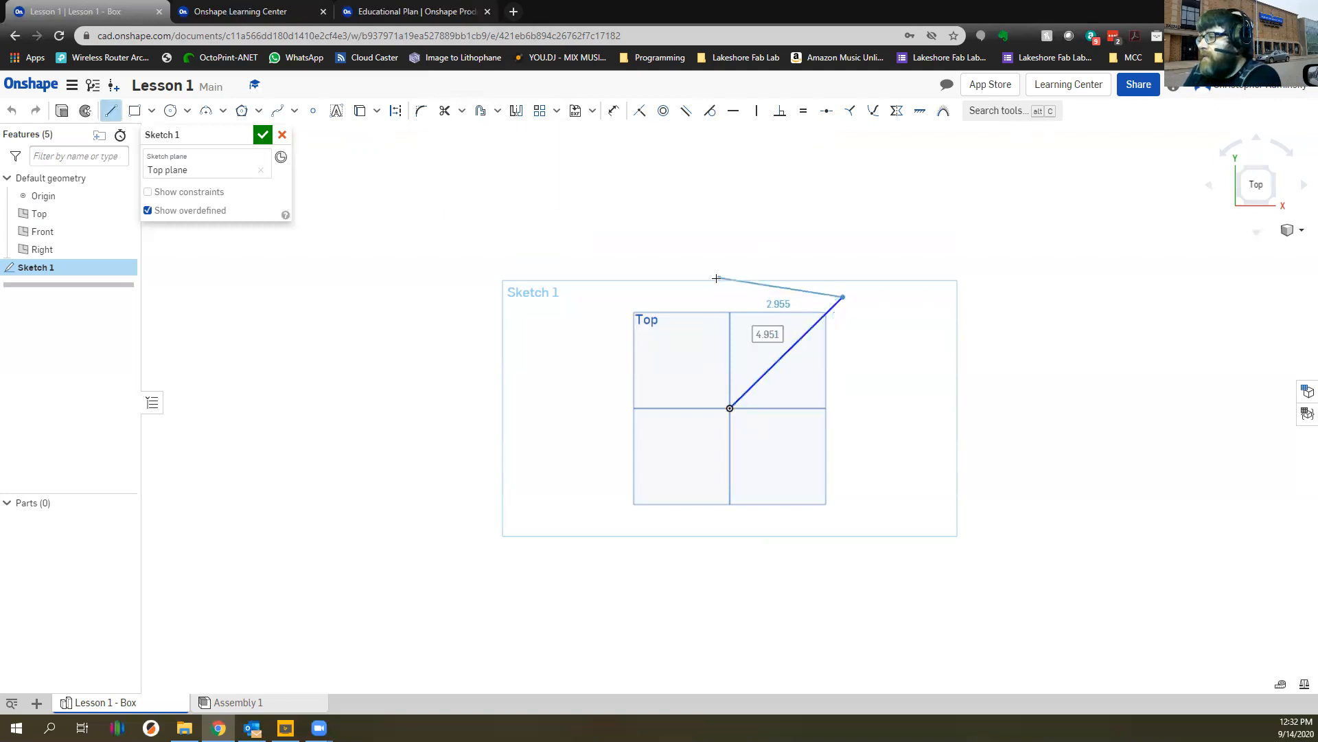
left_click(729, 297)
left_click(886, 390)
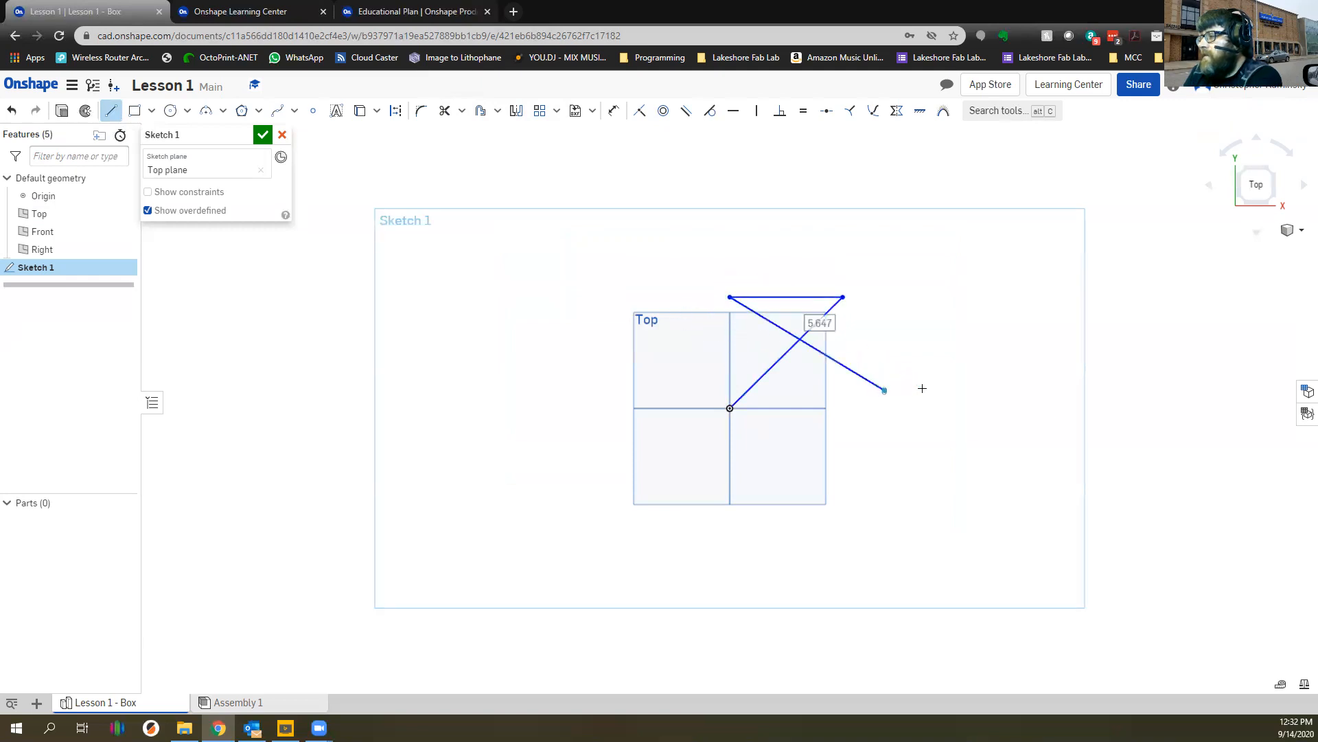
key("Escape")
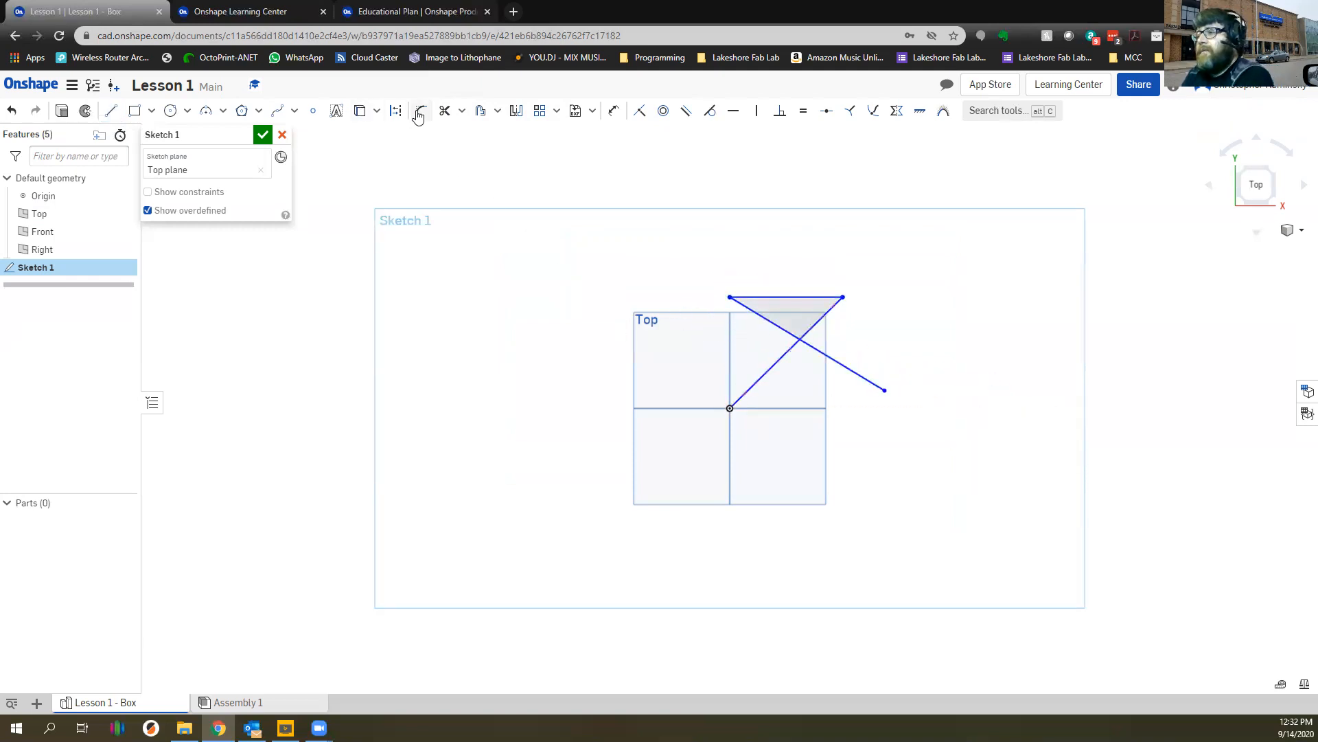
Try trimming the two line ends that extend beyond the crossing, and undo both trims
left_click(447, 112)
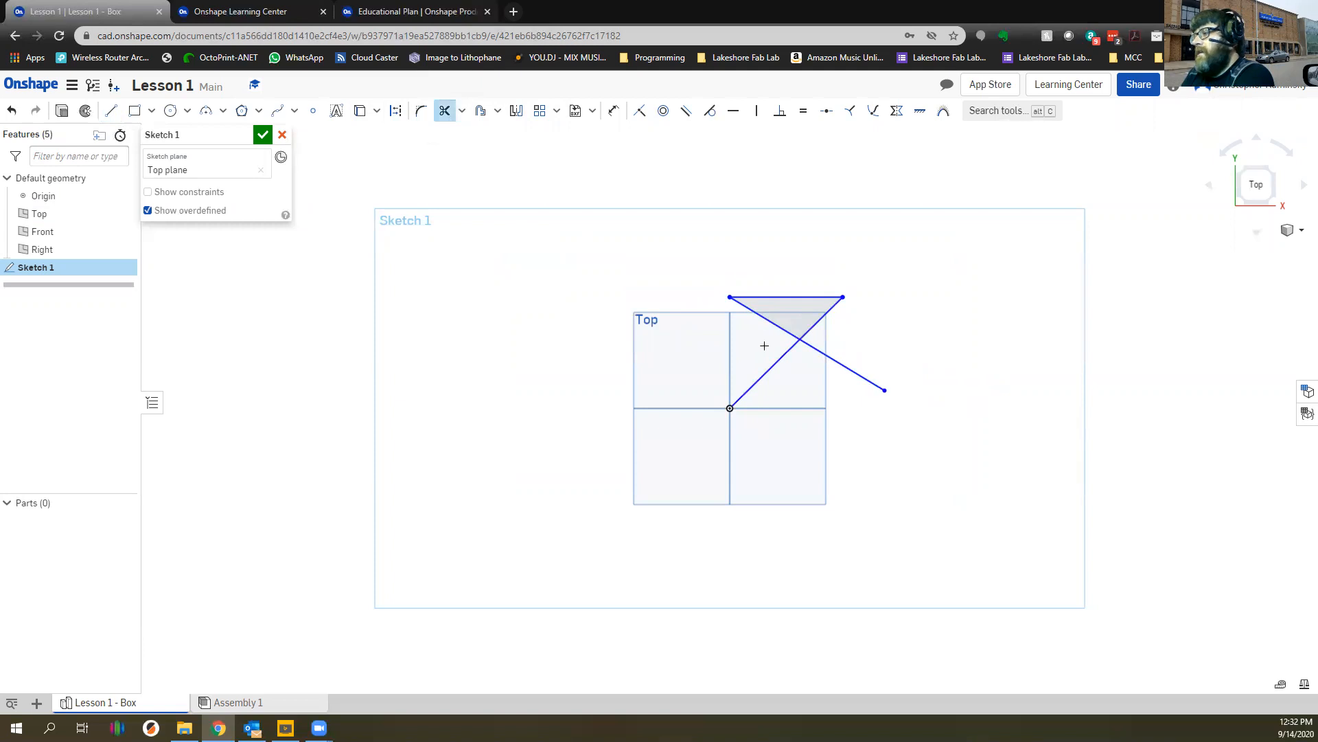
left_click(829, 355)
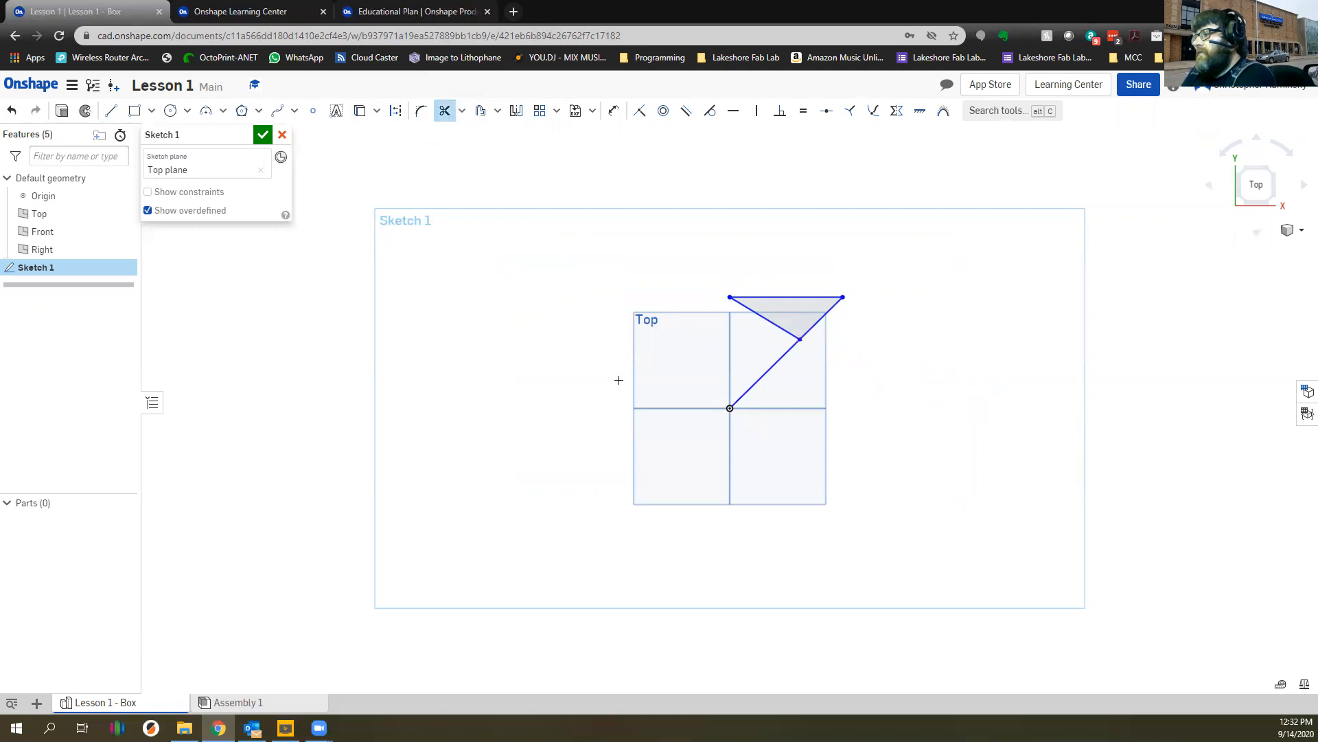
left_click(766, 372)
key("Escape")
key("ctrl+z")
key("ctrl+z")
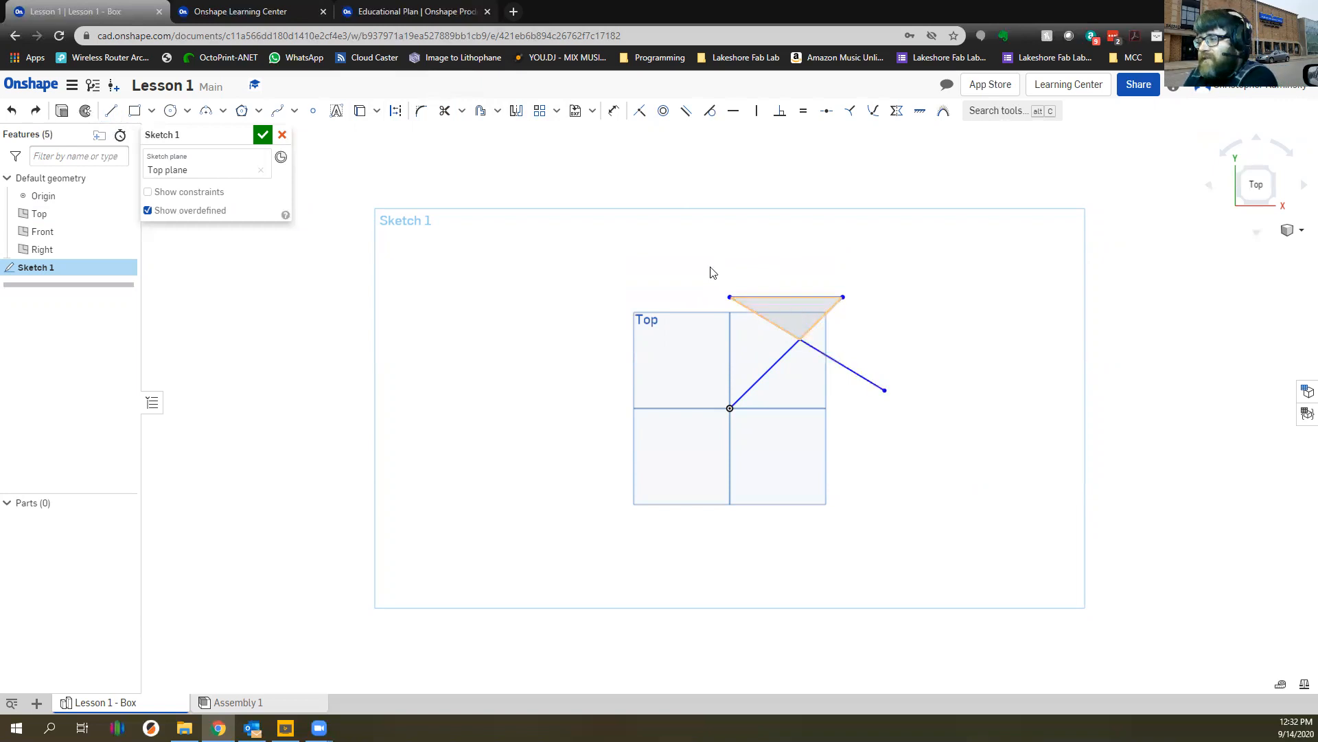
Sketch a line from near the free end of the crossing line to the upper part of the diagonal line
left_click(111, 110)
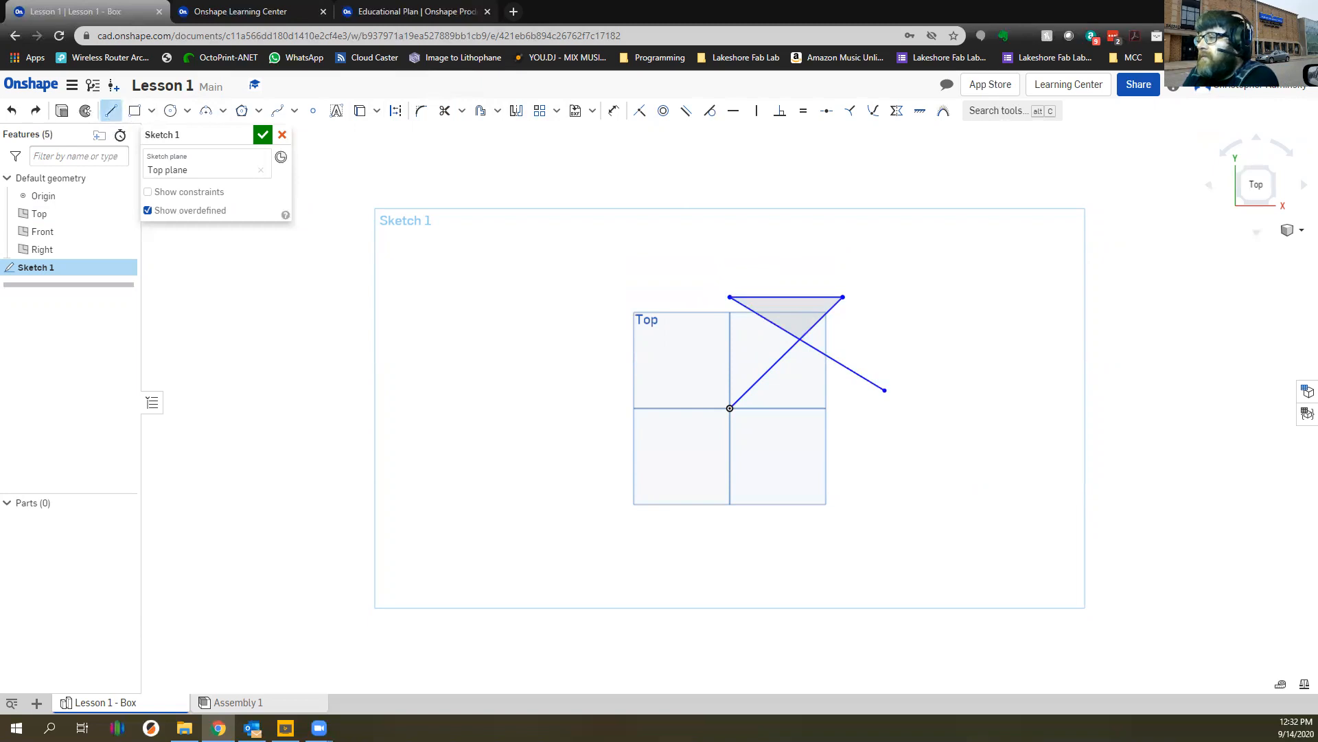
left_click(886, 390)
scroll(858, 375, "down", 2)
scroll(824, 350, "up", 4)
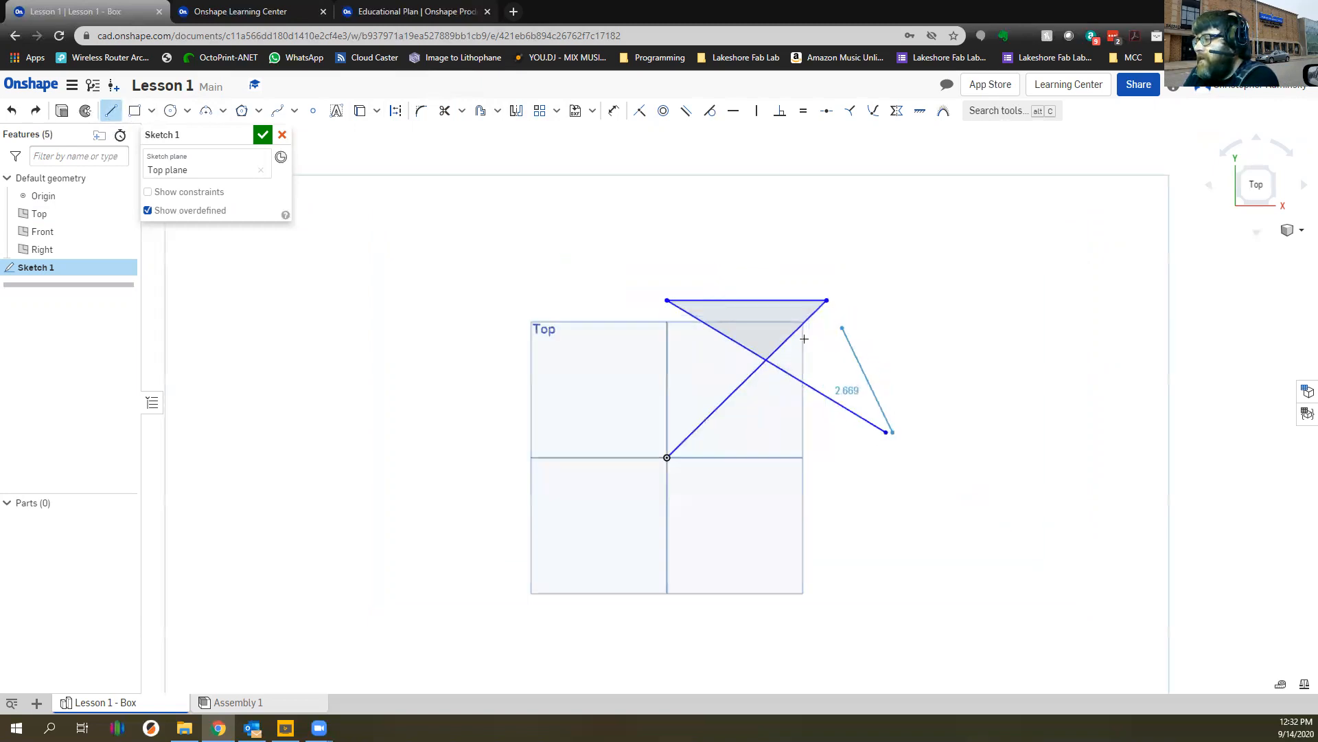
scroll(804, 329, "up", 8)
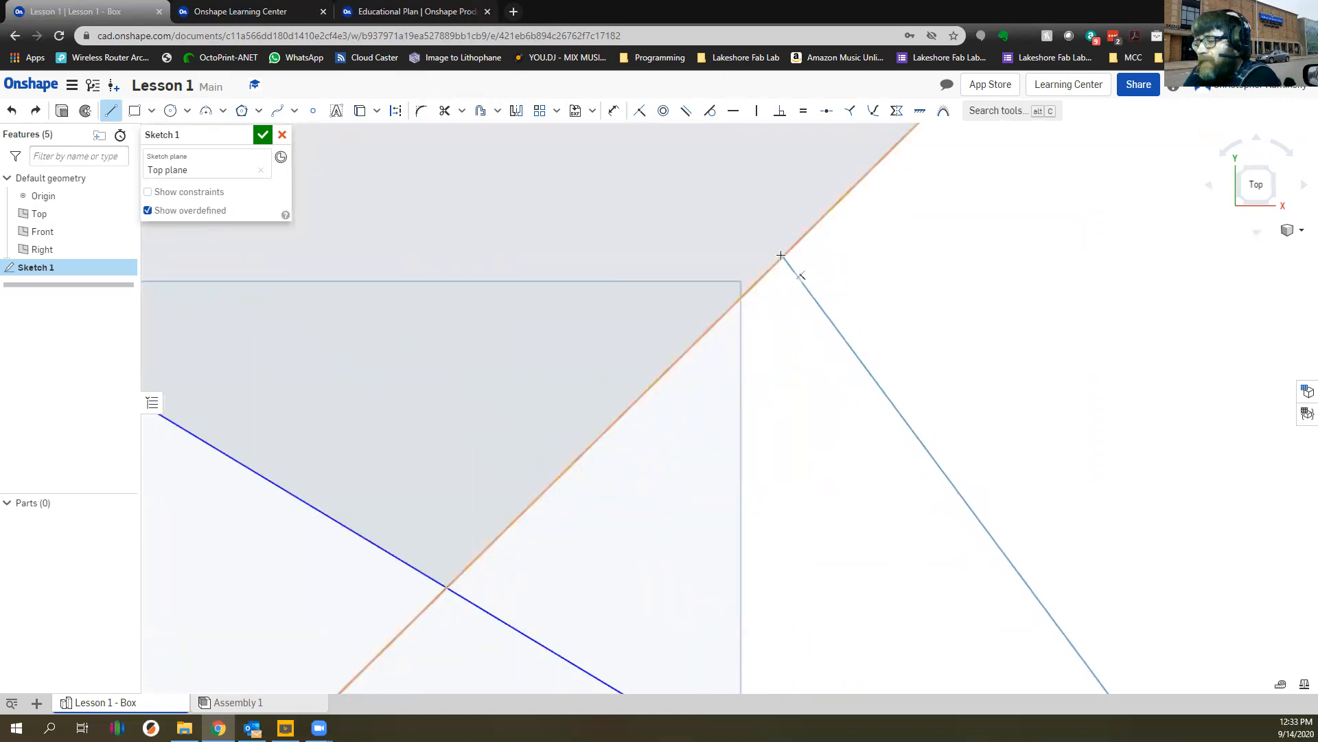
left_click(786, 263)
scroll(824, 295, "down", 5)
key("Escape")
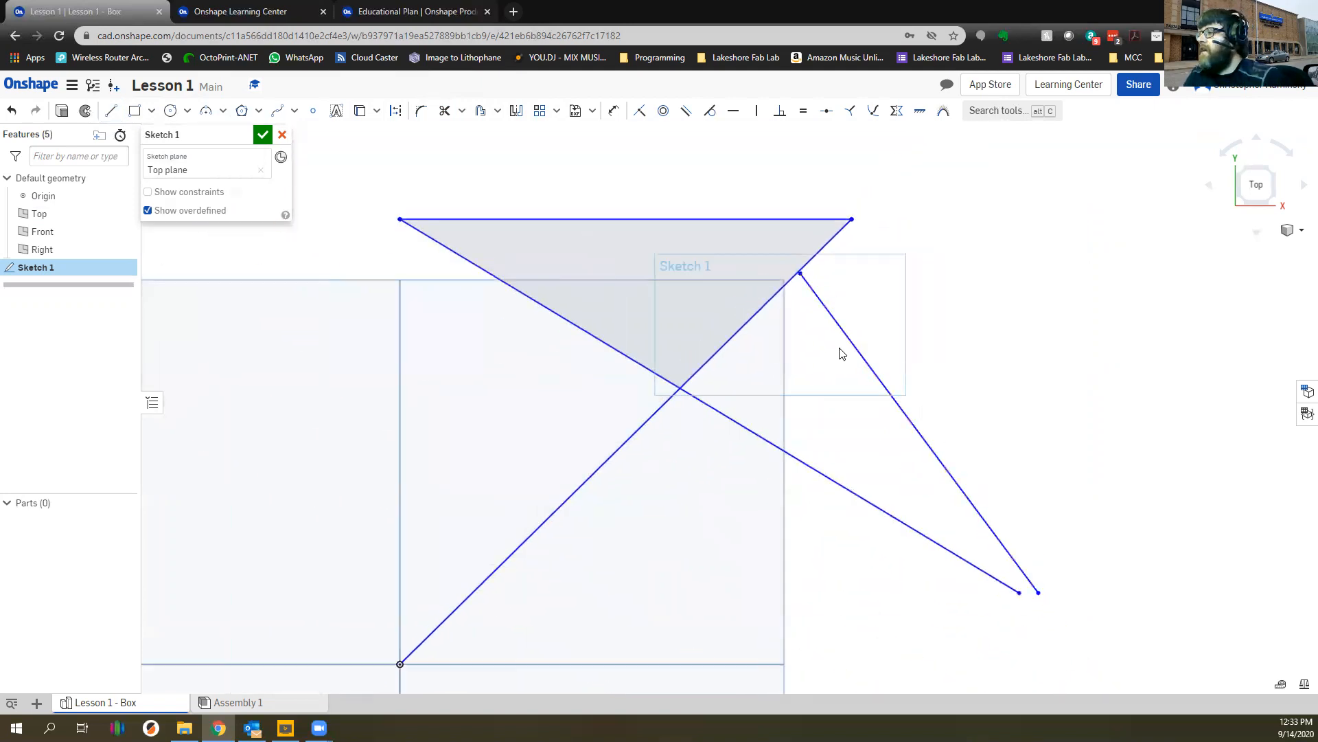
Accept the sketch and try extruding its enclosed triangle 1 in as a new solid
scroll(927, 246, "down", 3)
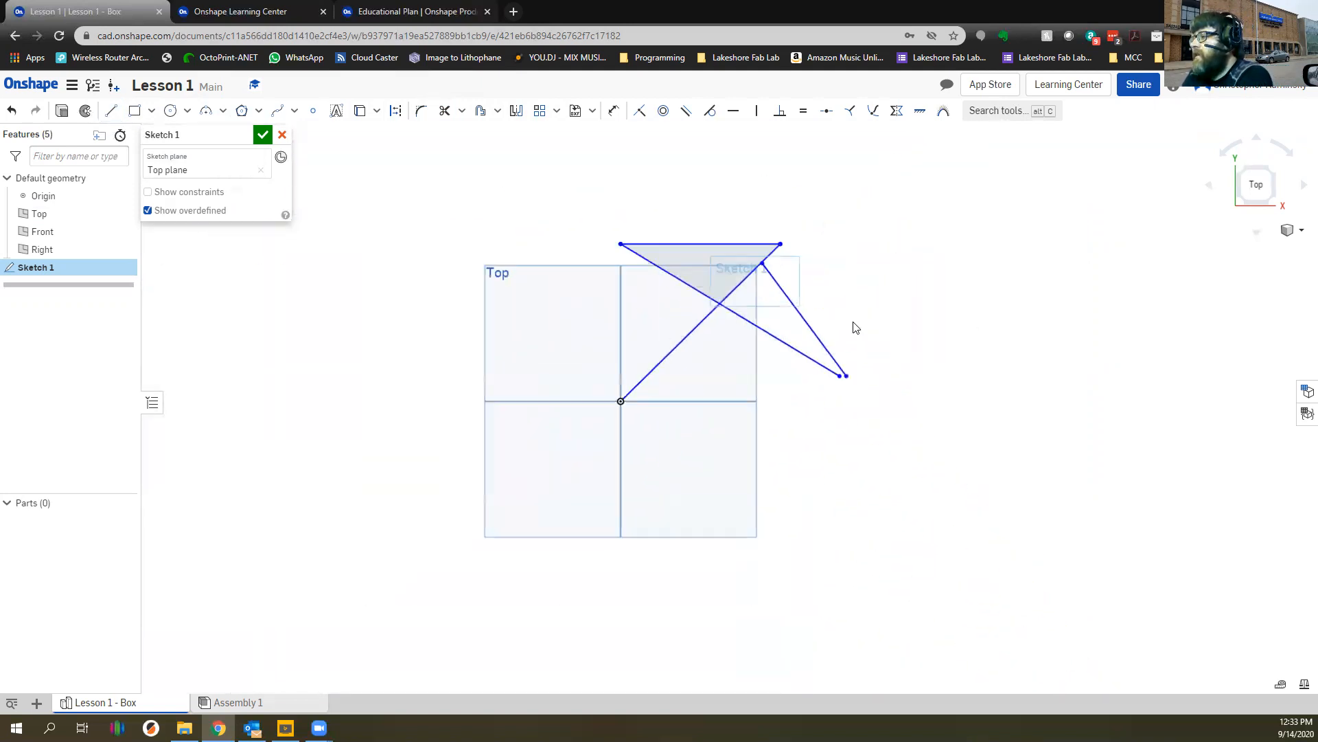
scroll(855, 327, "down", 3)
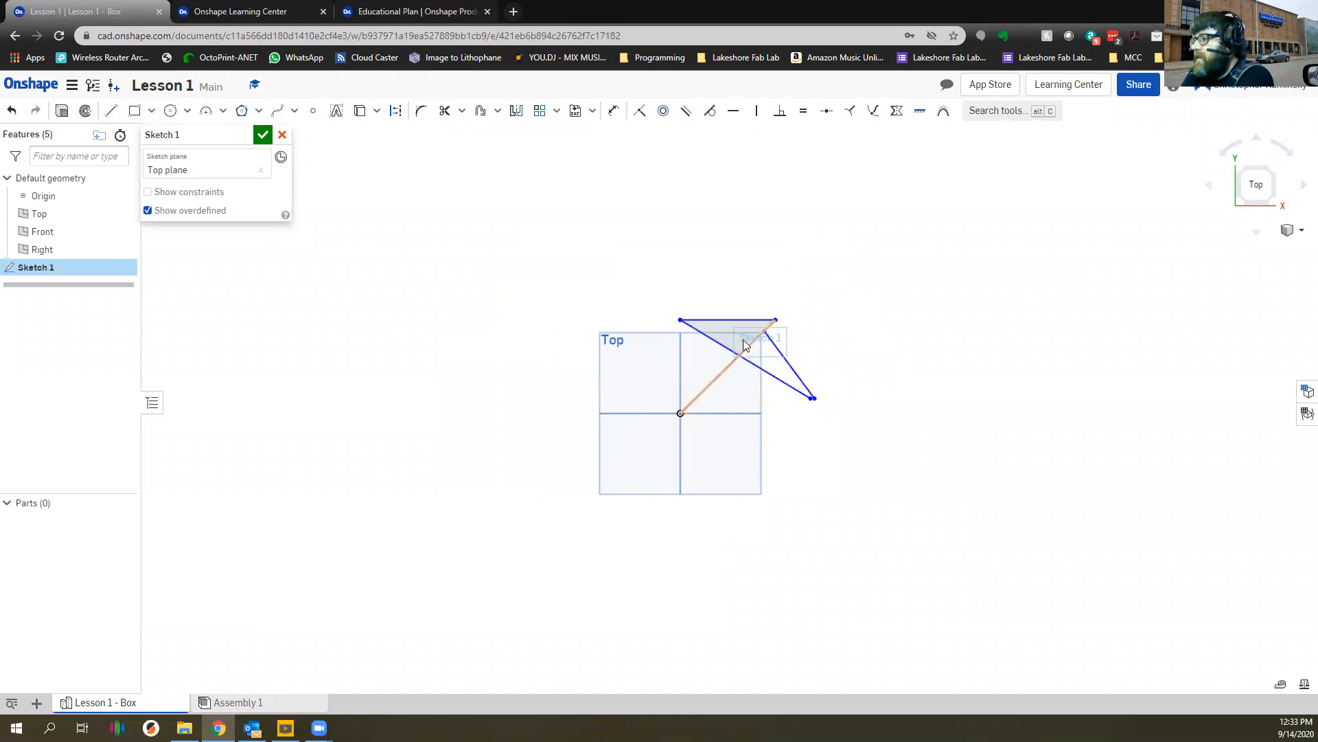
scroll(744, 339, "up", 3)
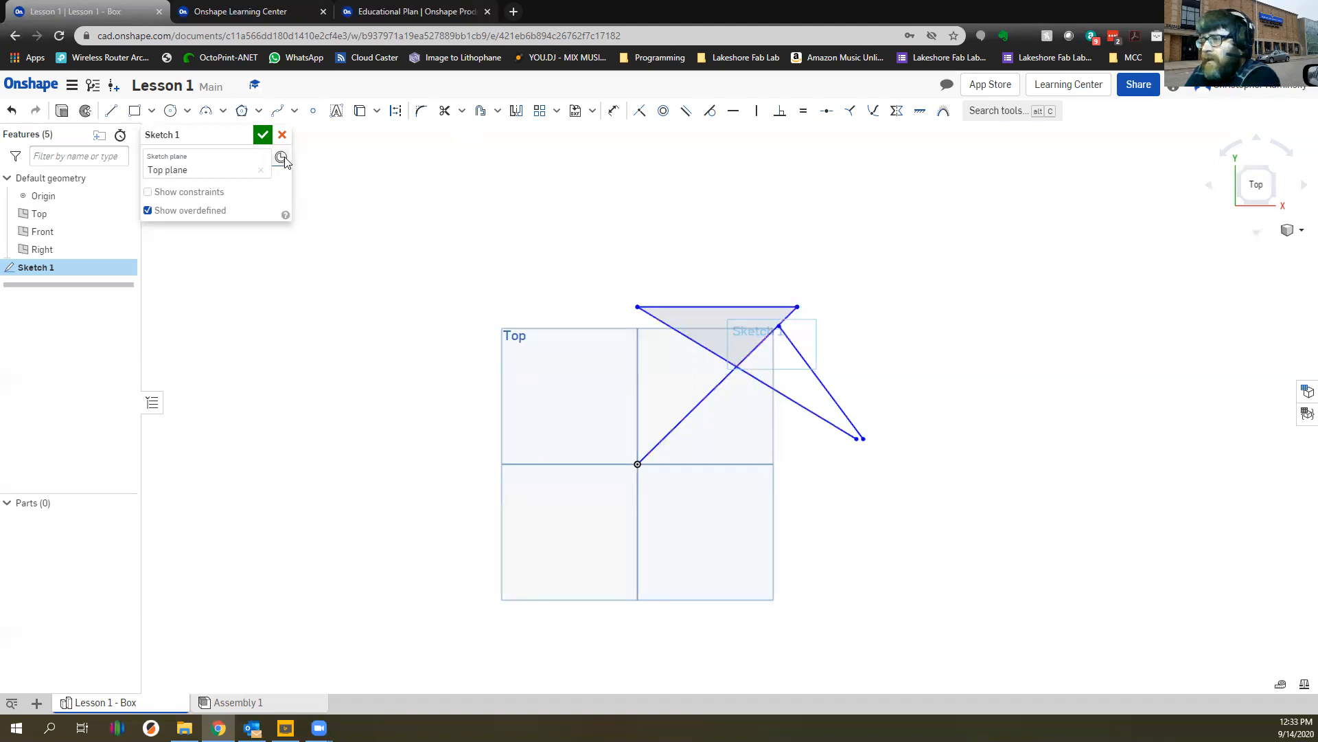
left_click(262, 135)
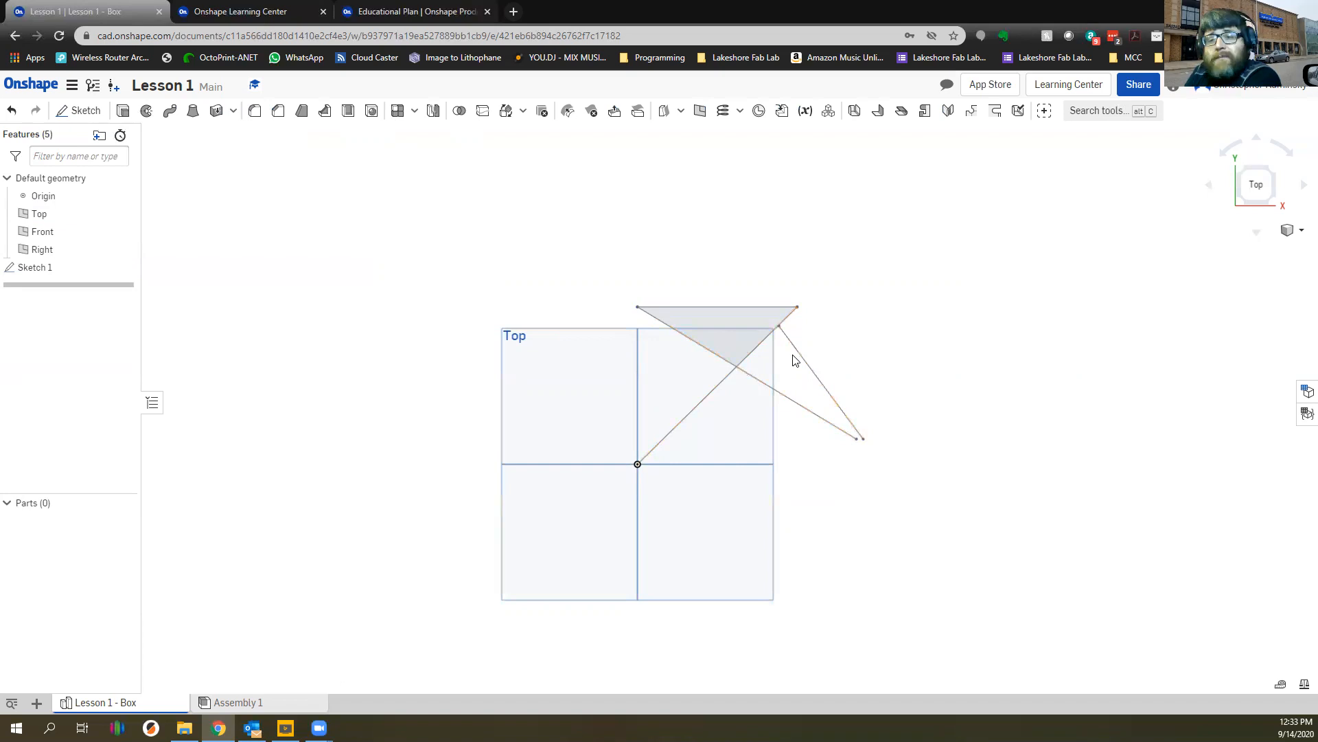
left_click(734, 325)
left_click(123, 110)
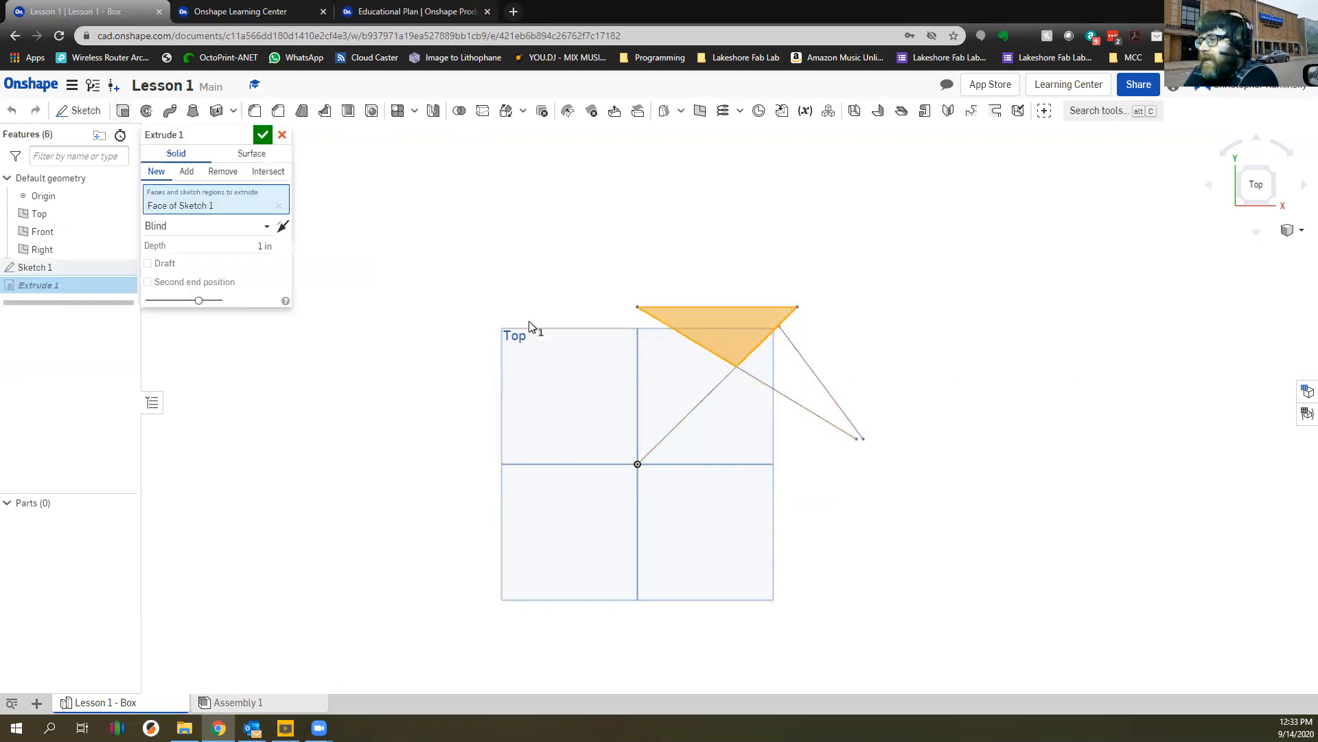
key("shift+7")
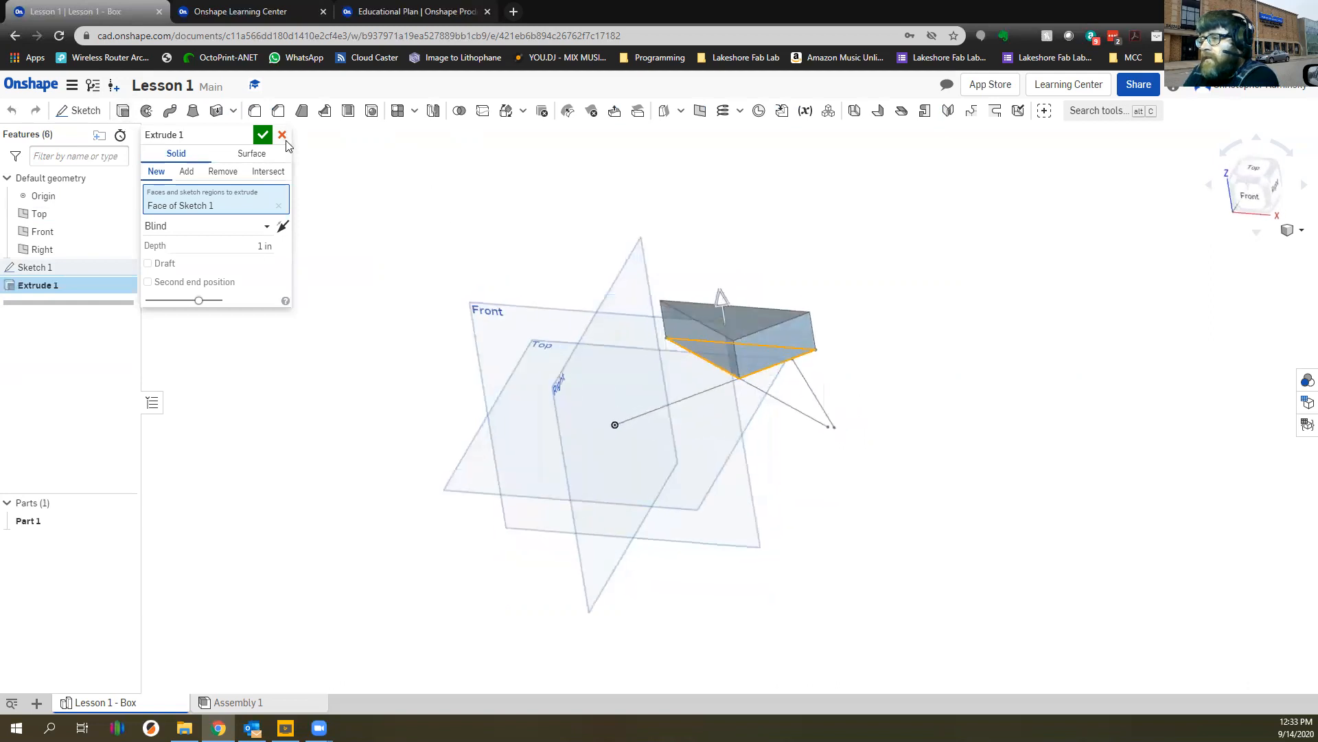
left_click(282, 135)
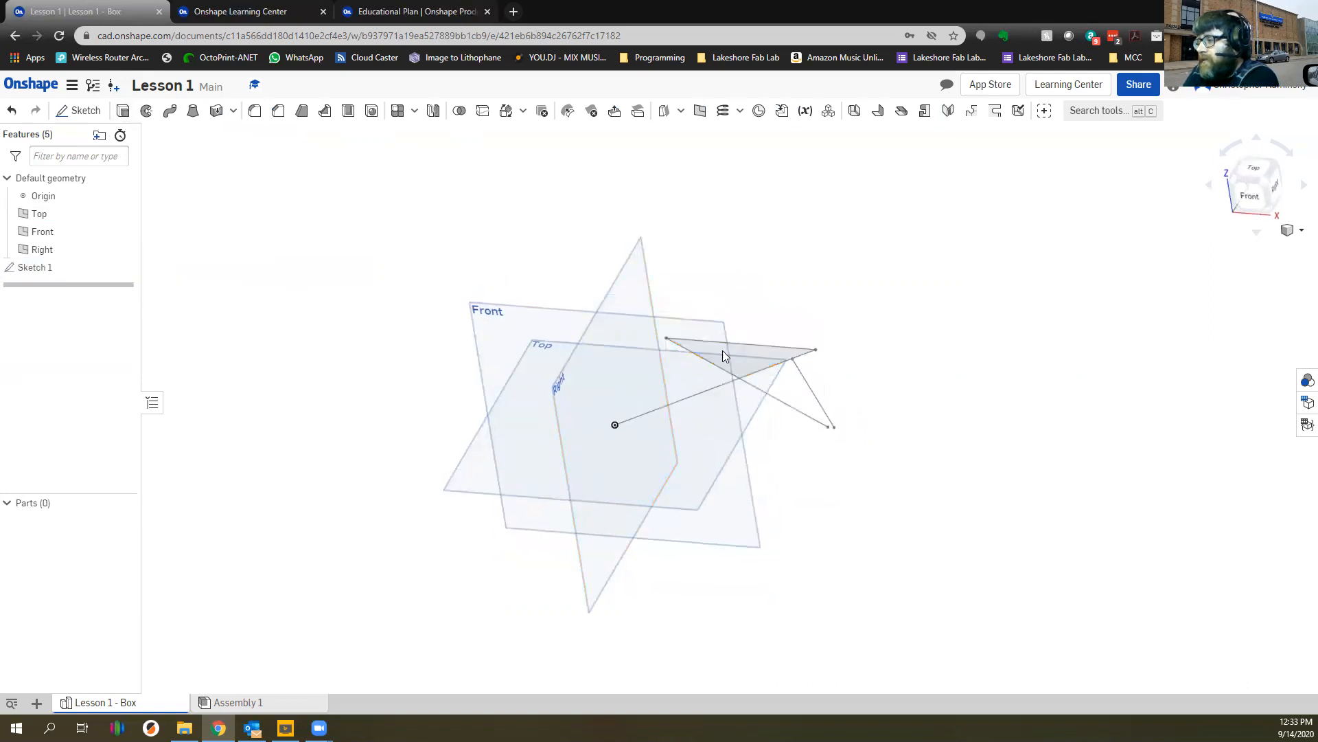
Reopen Sketch 1 for editing, facing the plane, and pull the short line's upper endpoint off the diagonal line
right_click(78, 265)
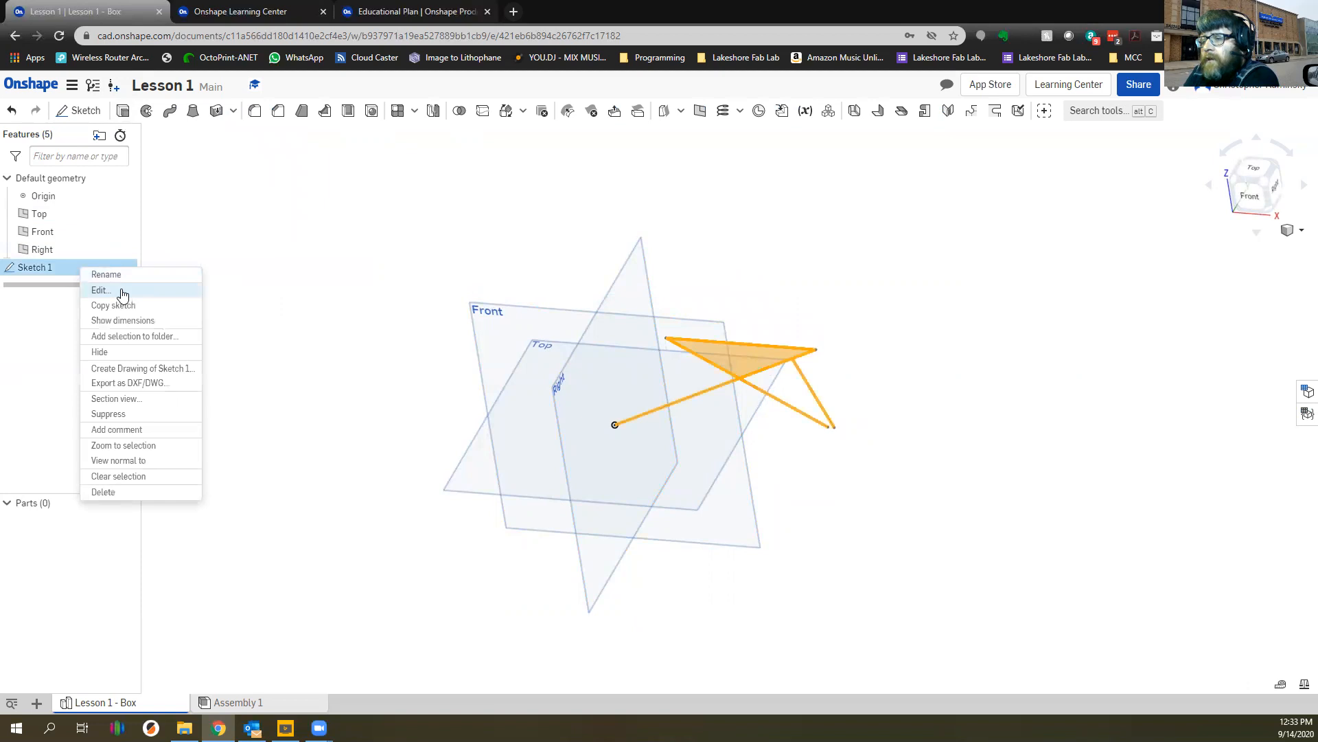
left_click(101, 290)
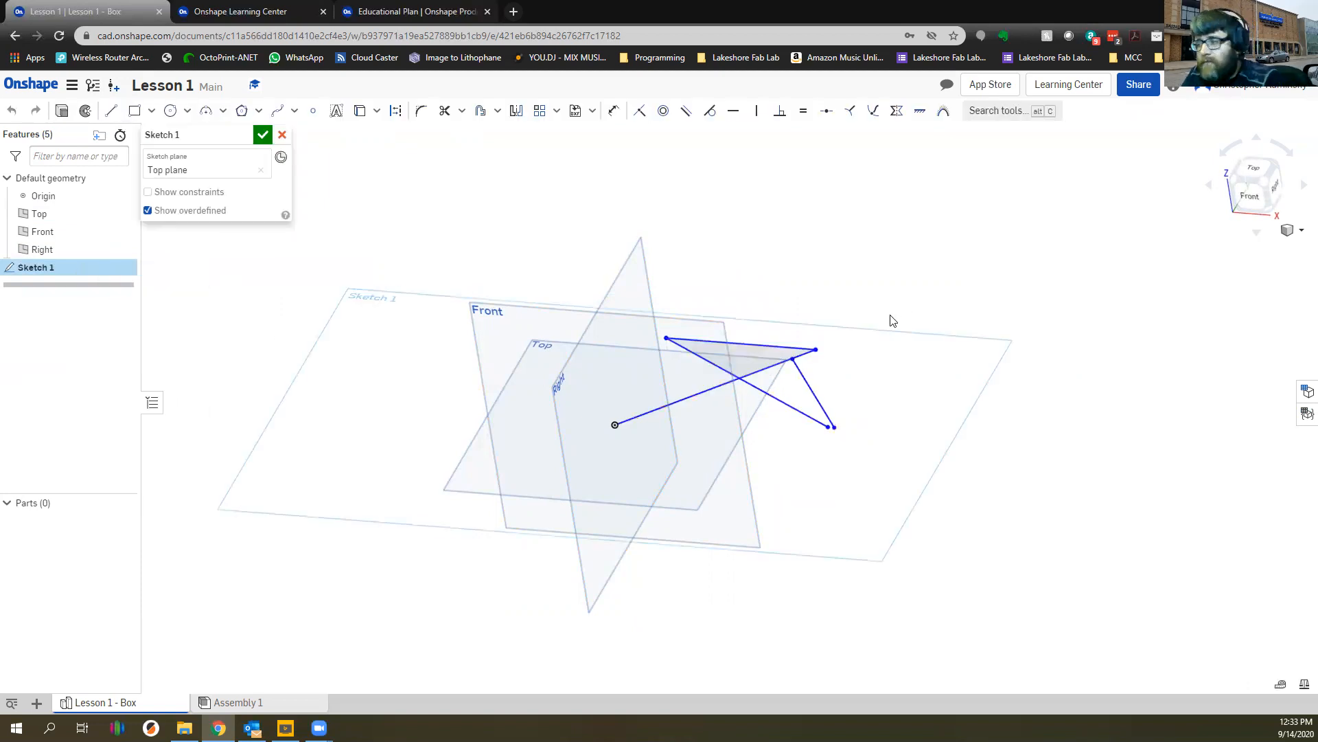
key("n")
left_click_drag(758, 349, 787, 387)
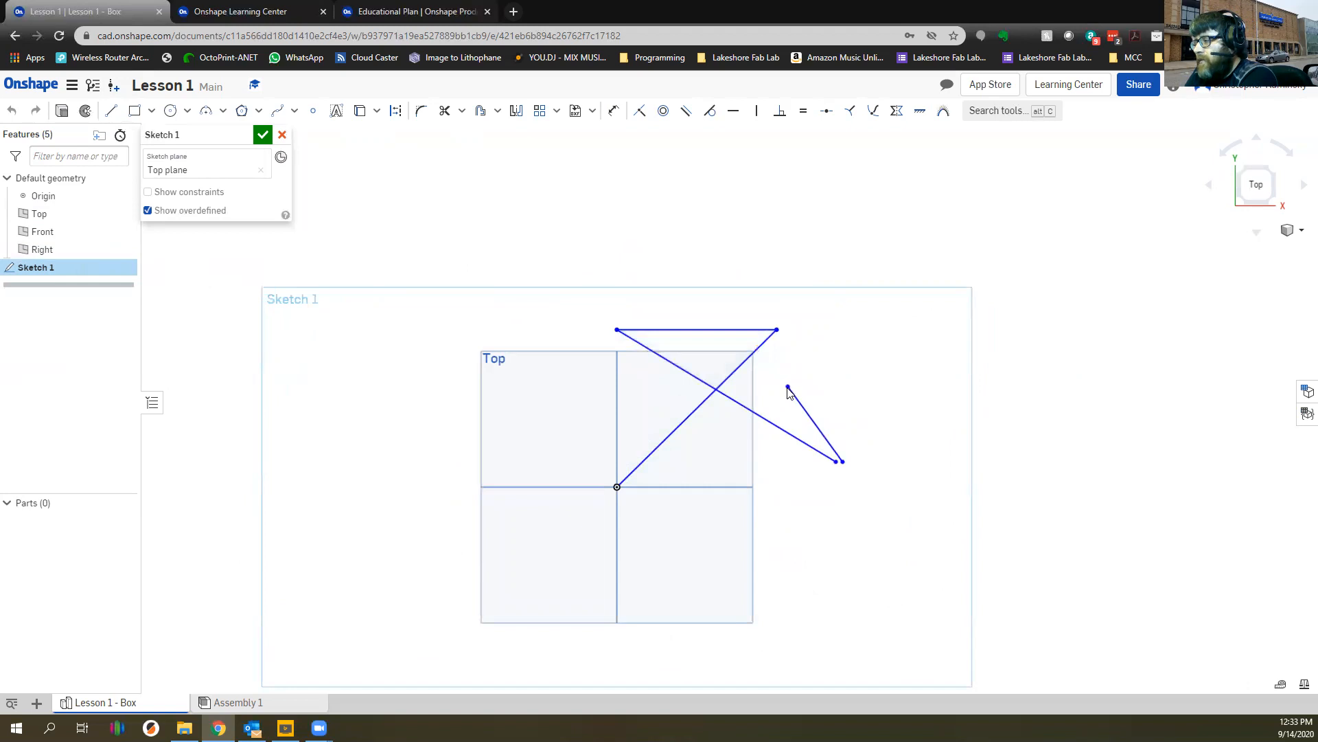
Extend the short line's upper end to meet the diagonal line
left_click(462, 112)
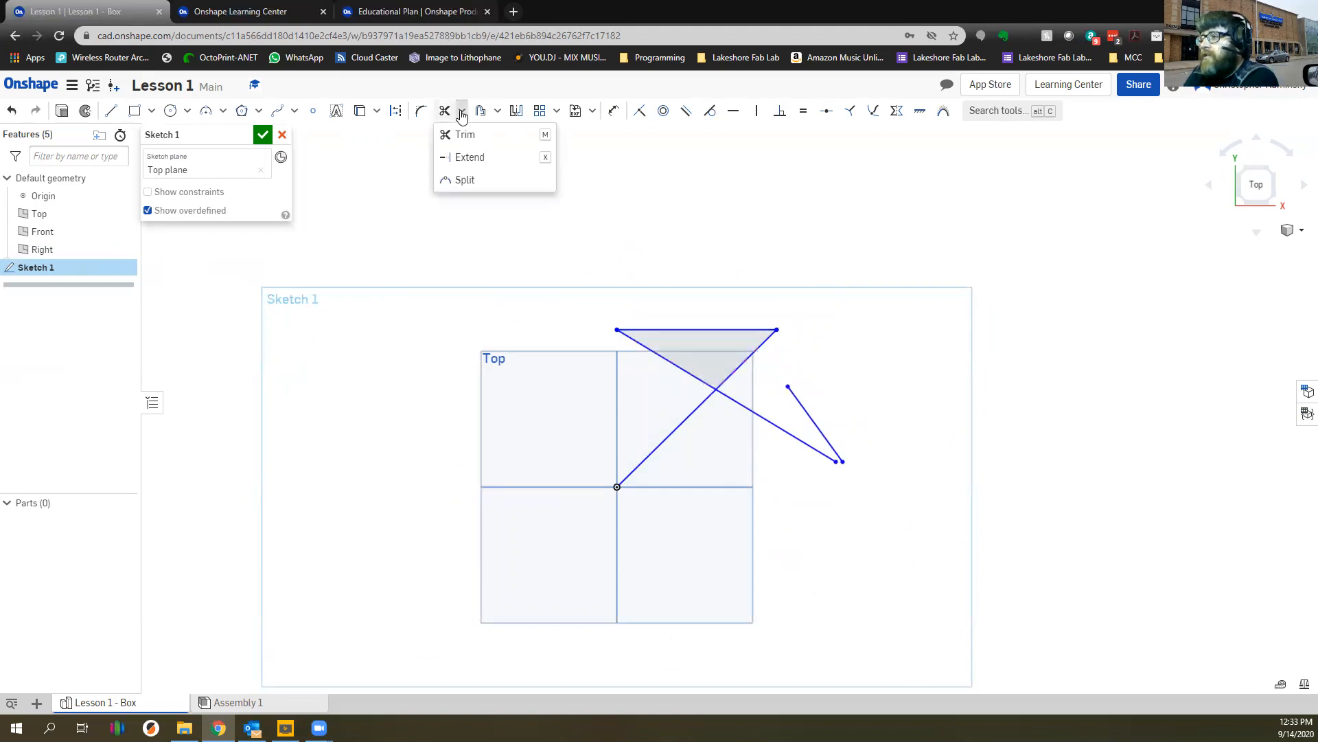
left_click(469, 157)
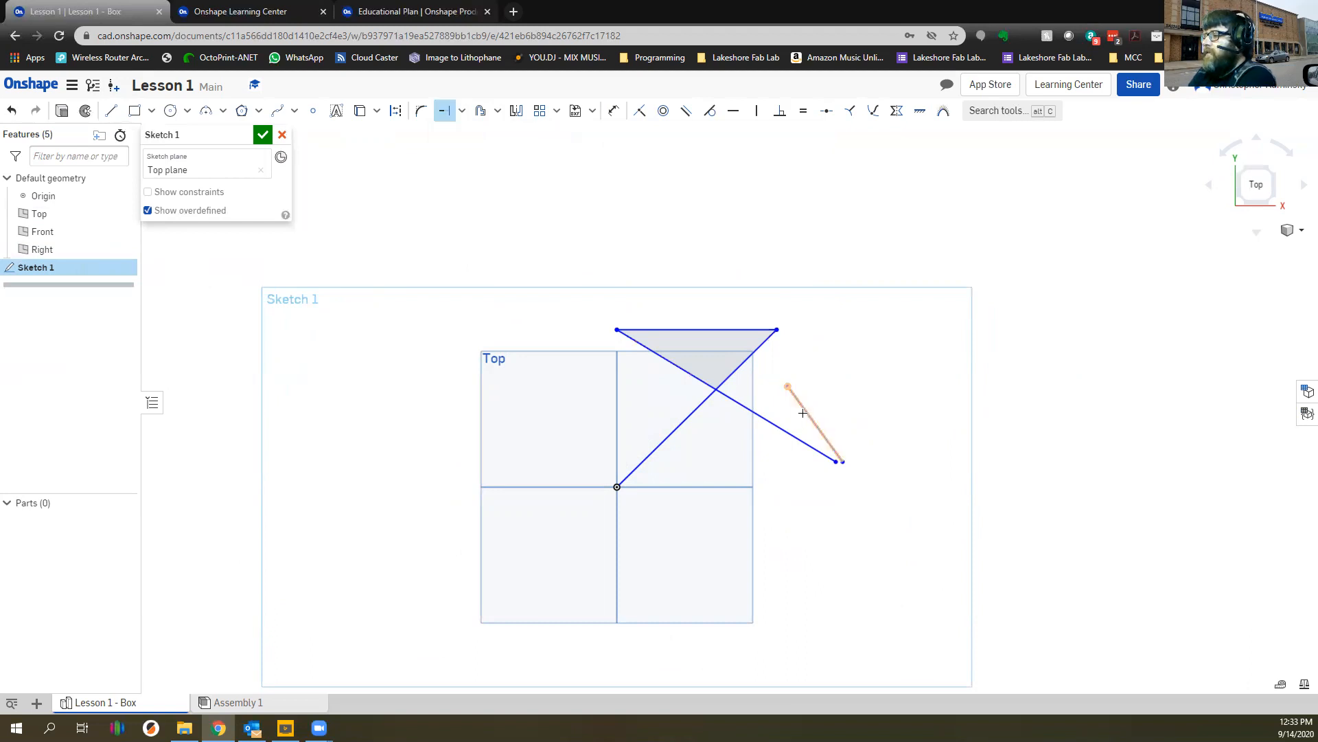
left_click(763, 342)
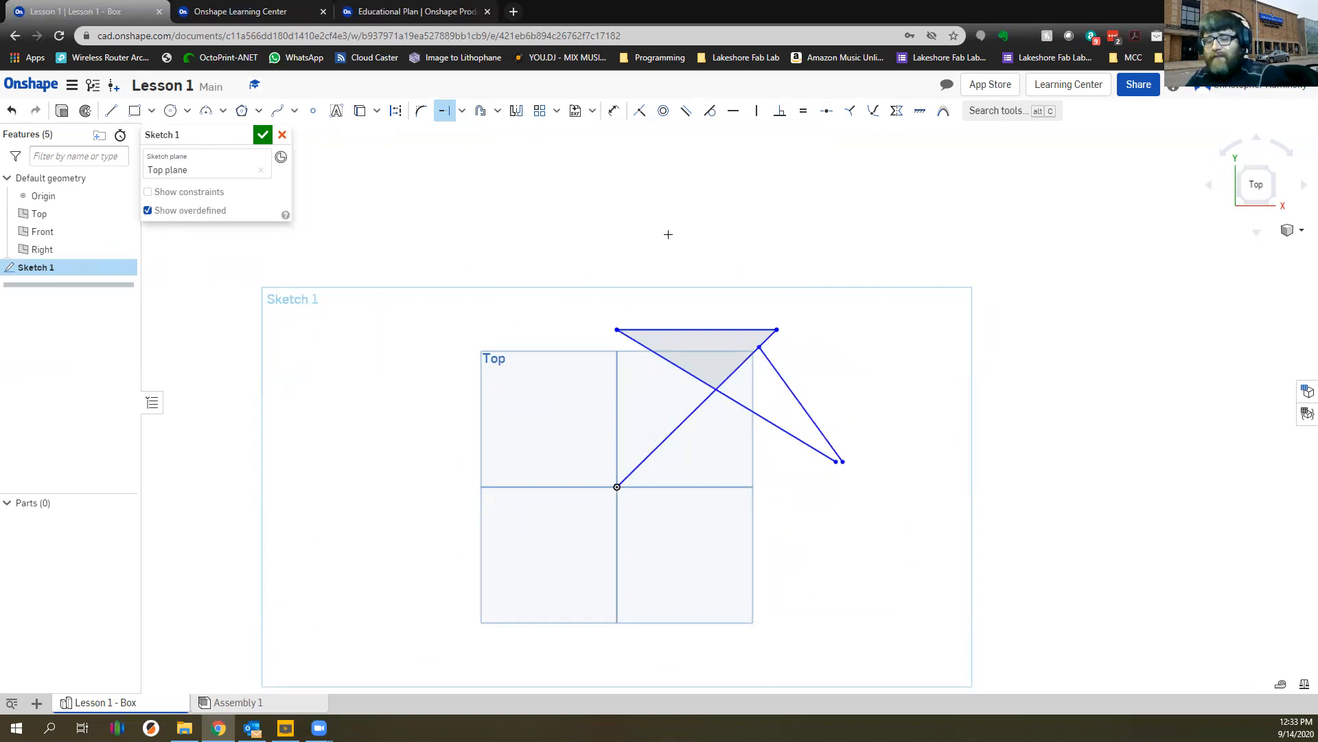
left_click(444, 110)
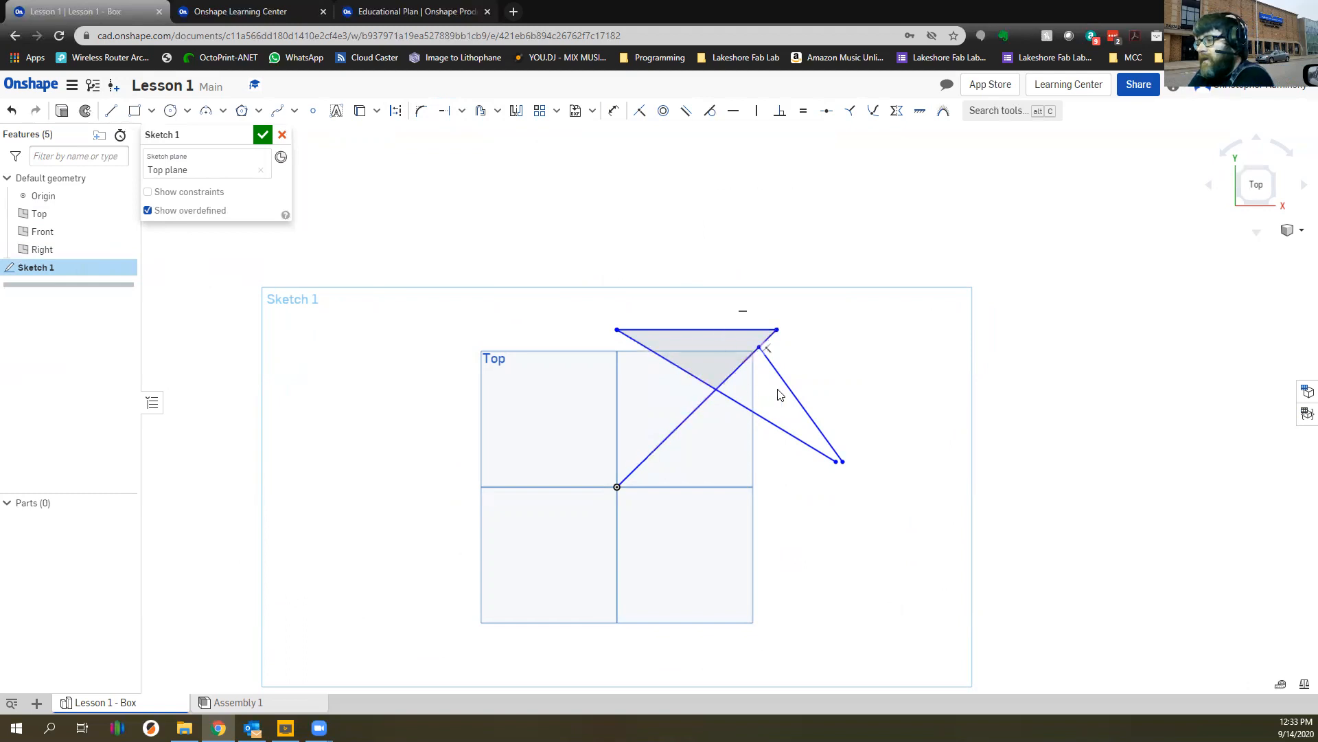
Make the short line's lower endpoint coincident with the free end of the long crossing line
scroll(824, 466, "down", 3)
scroll(824, 465, "up", 6)
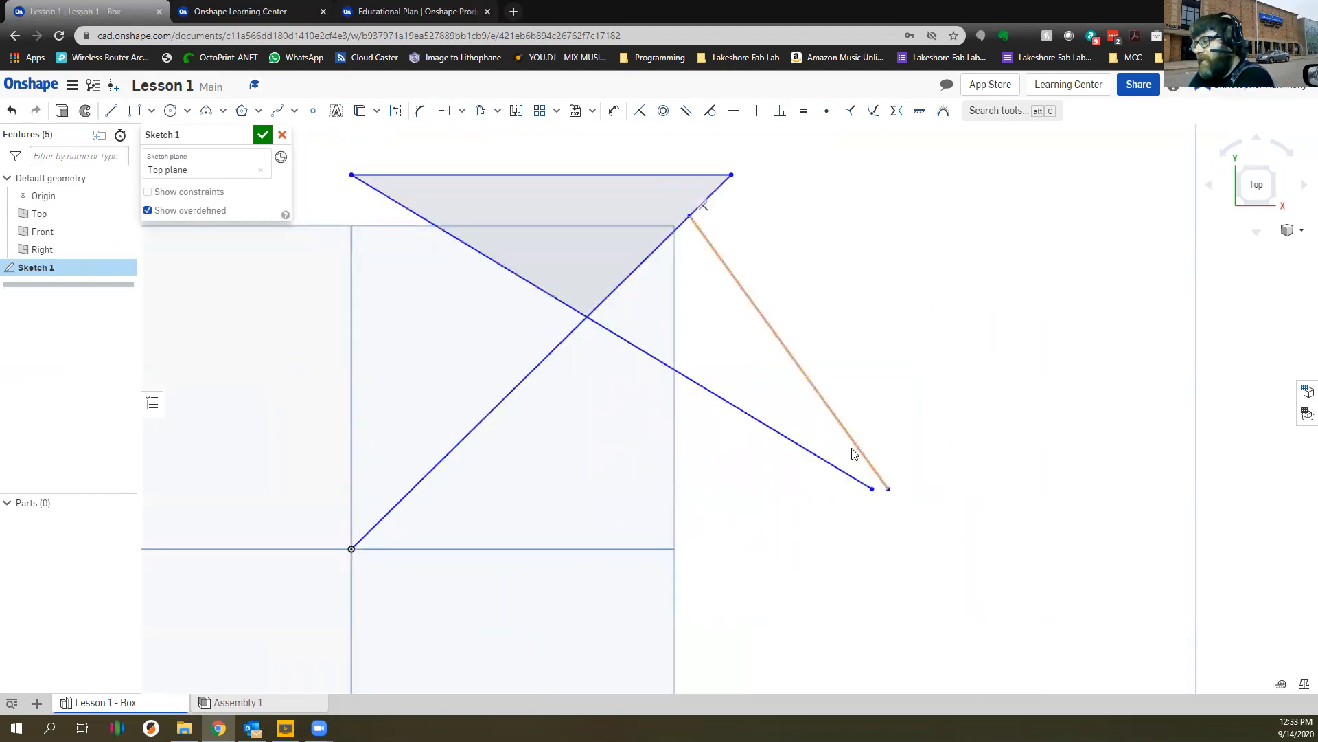
mouse_move(883, 497)
left_mouse_down()
mouse_move(871, 495)
mouse_move(891, 492)
left_mouse_up()
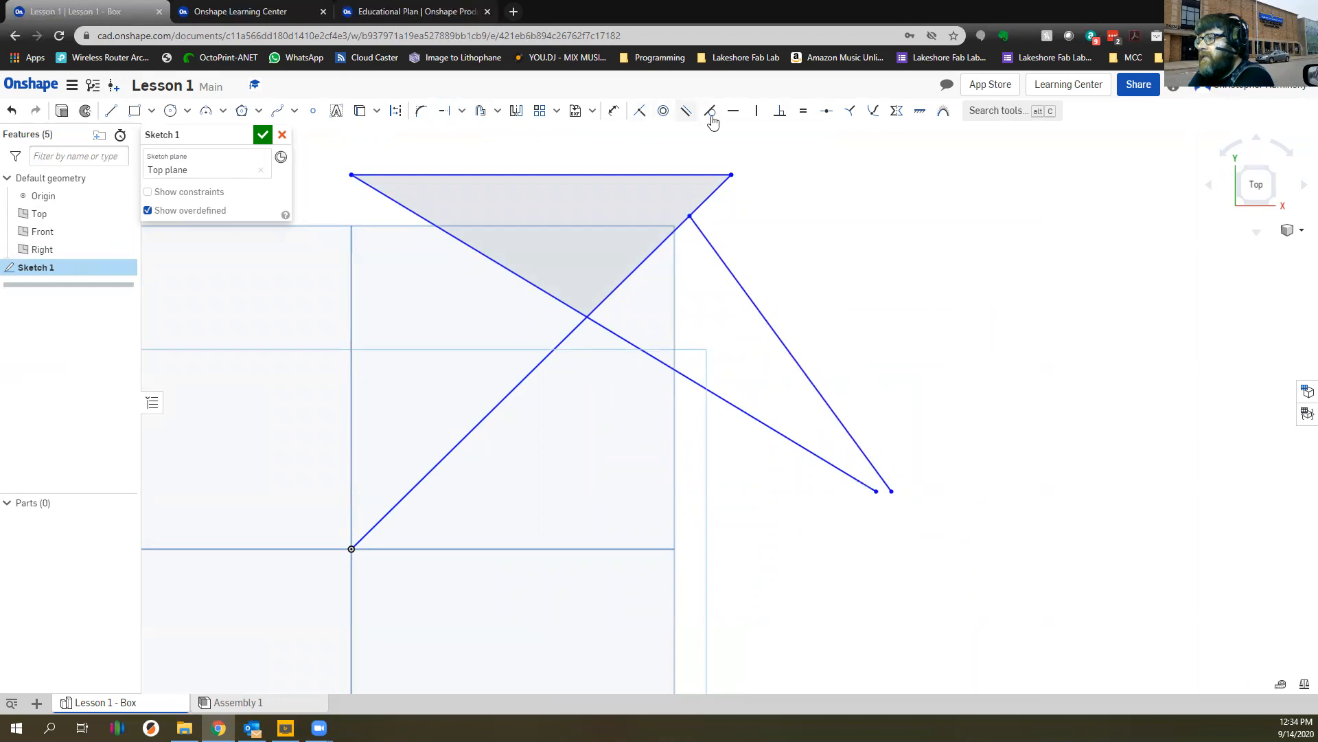
left_click(640, 113)
left_click(892, 493)
left_click(876, 491)
key("Escape")
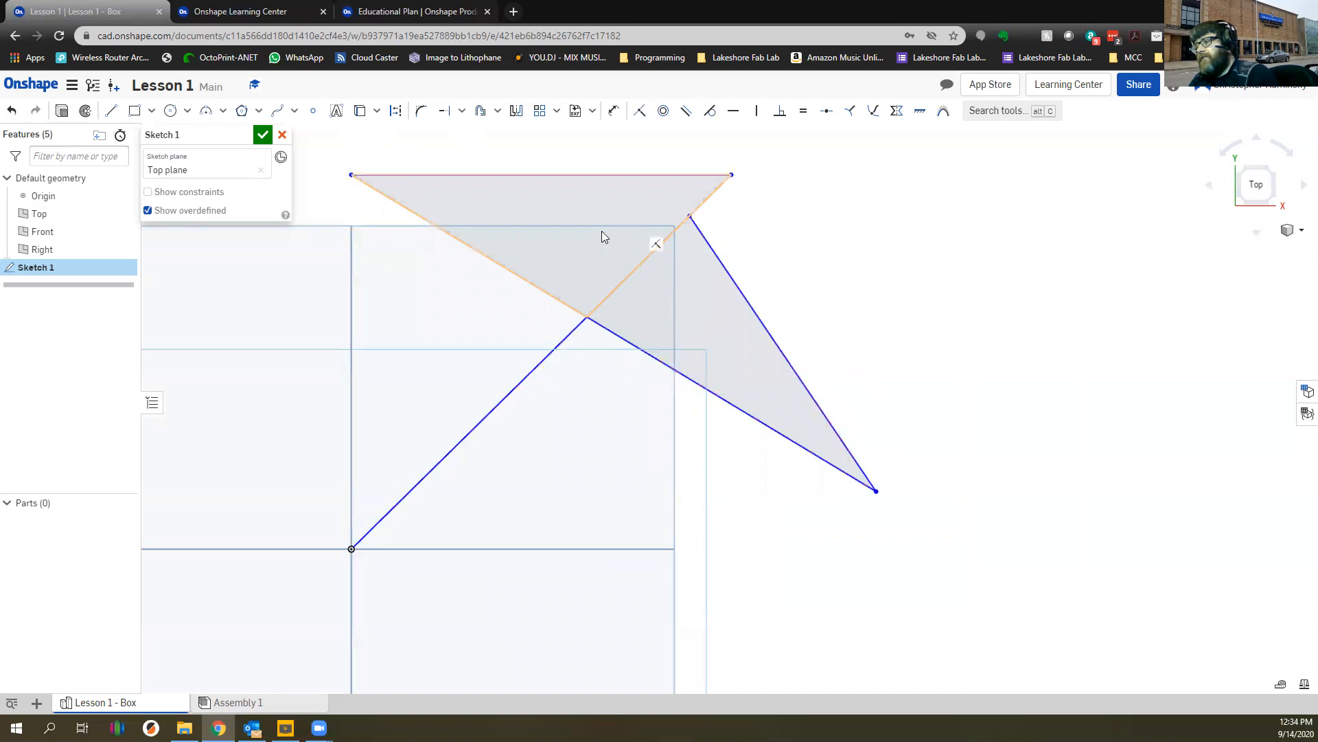
Delete all the lines in Sketch 1
scroll(621, 326, "down", 3)
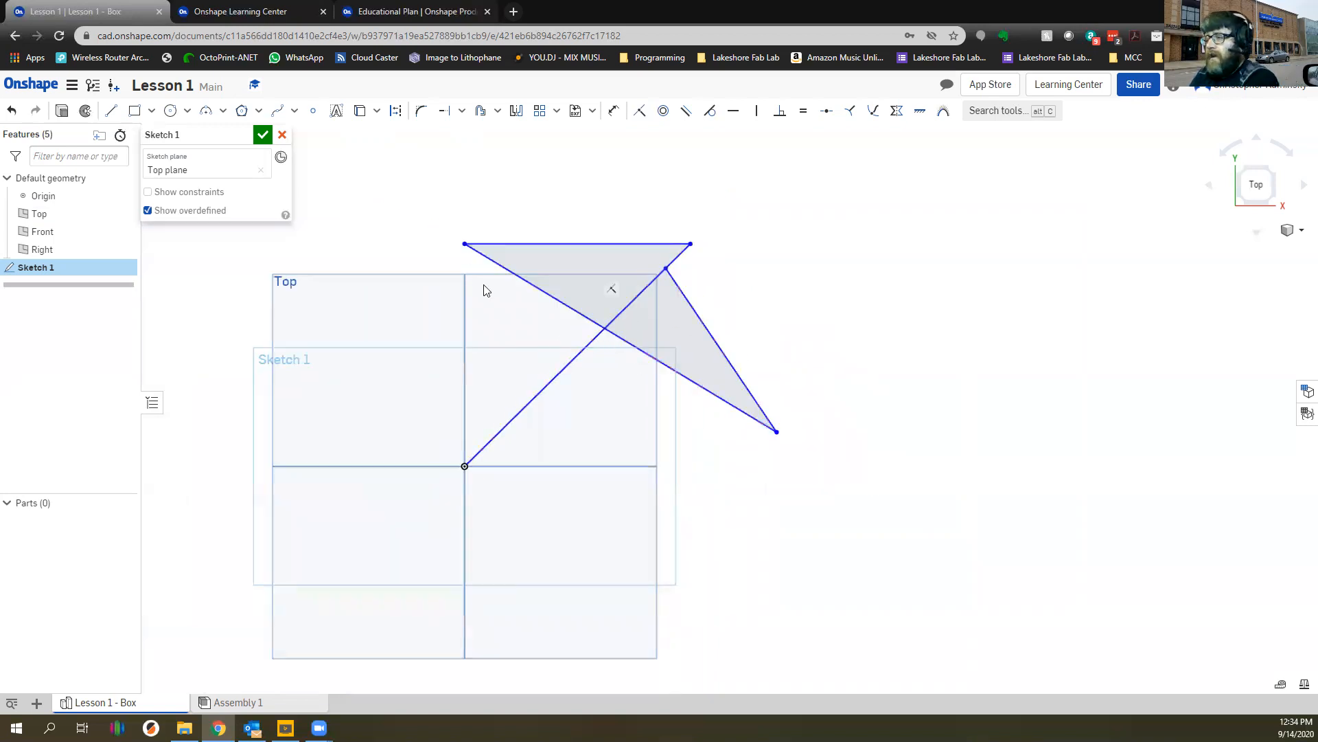
left_click_drag(412, 194, 793, 495)
key("Delete")
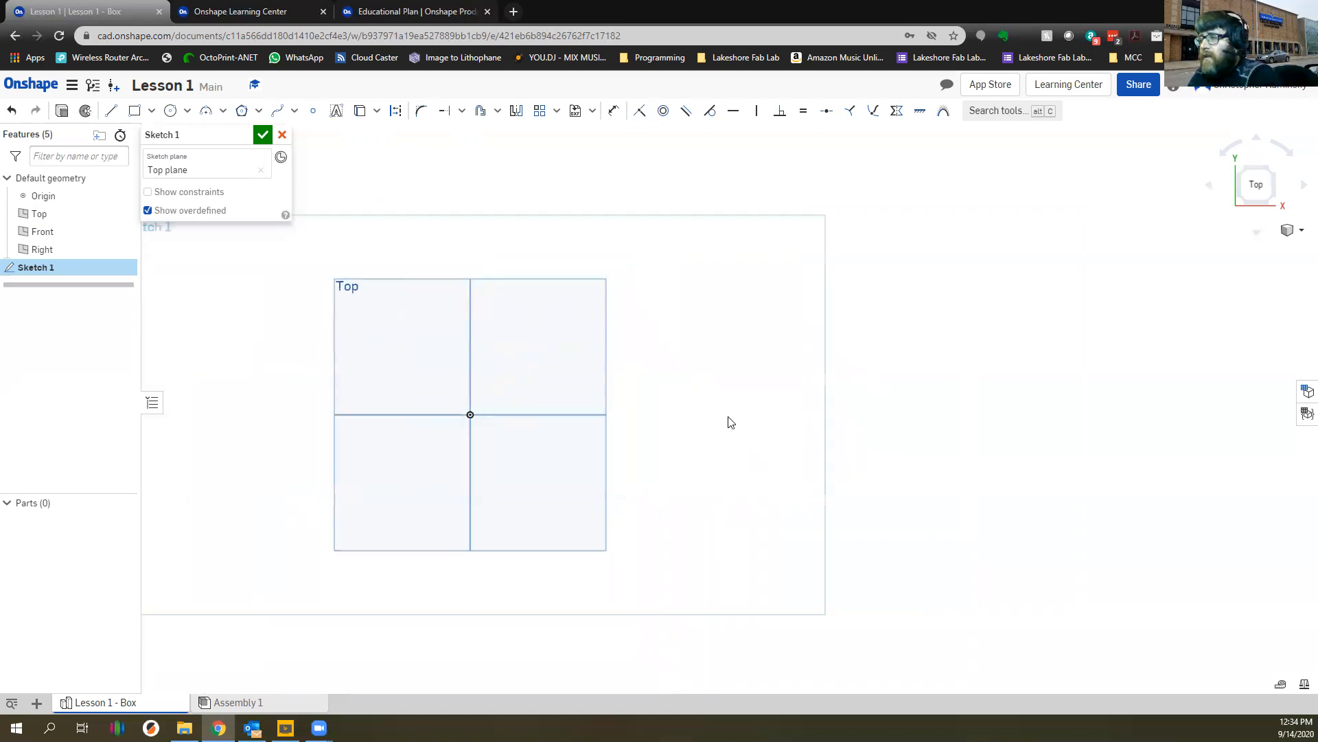
Try a center point rectangle about 8.57 in wide and 4.89 in high from the origin, and undo it
left_click(151, 110)
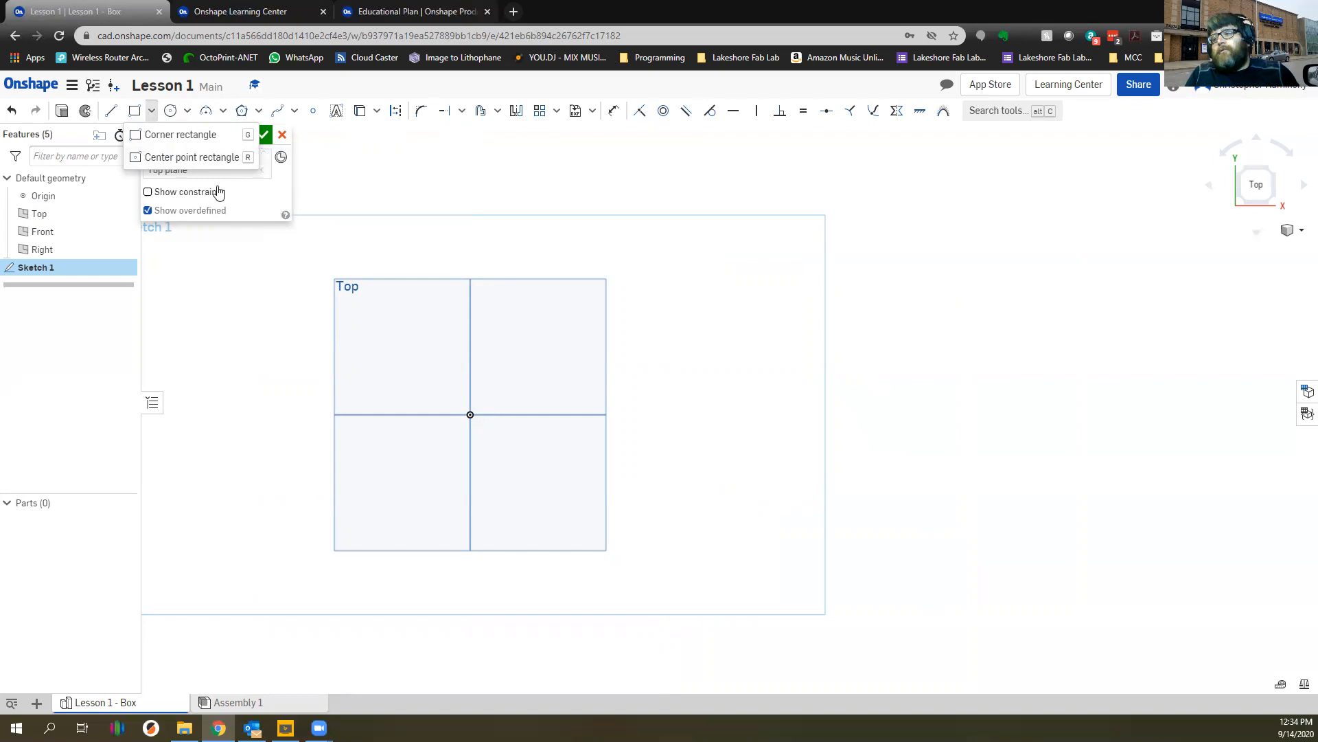
left_click(208, 157)
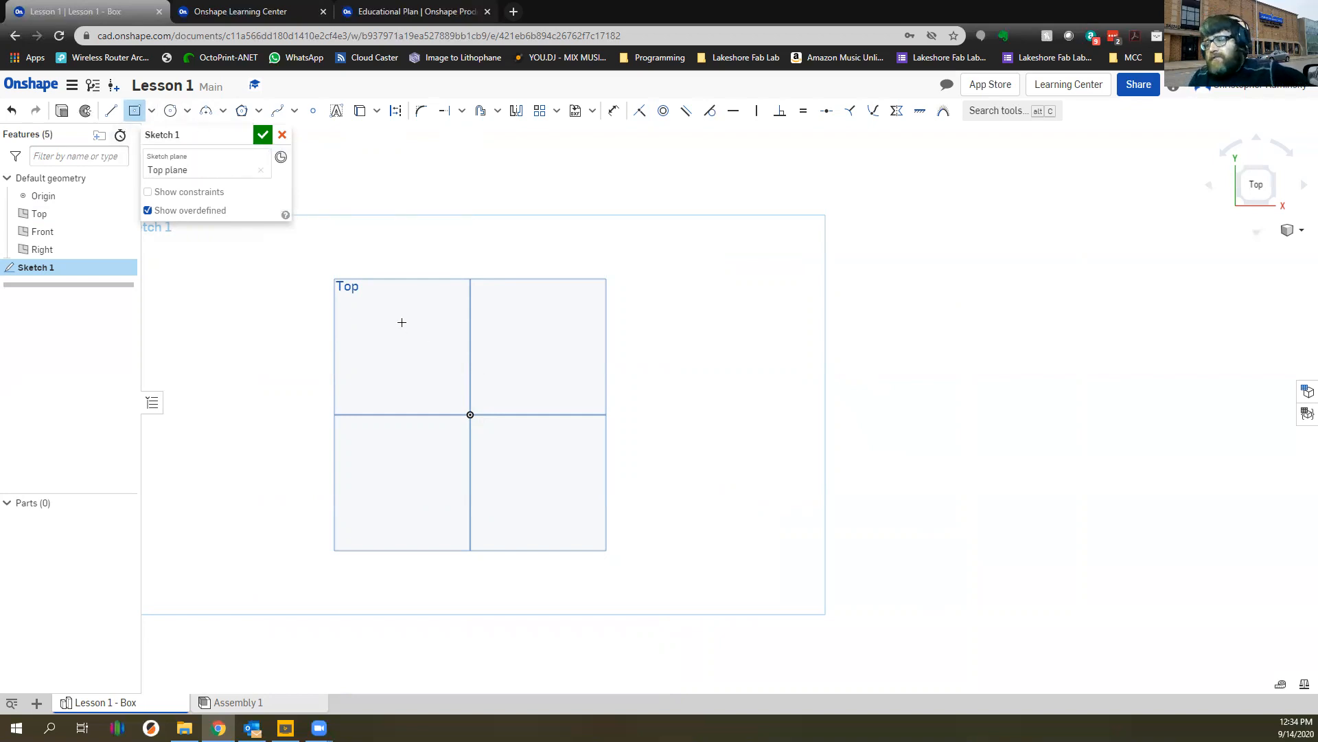
left_click(469, 414)
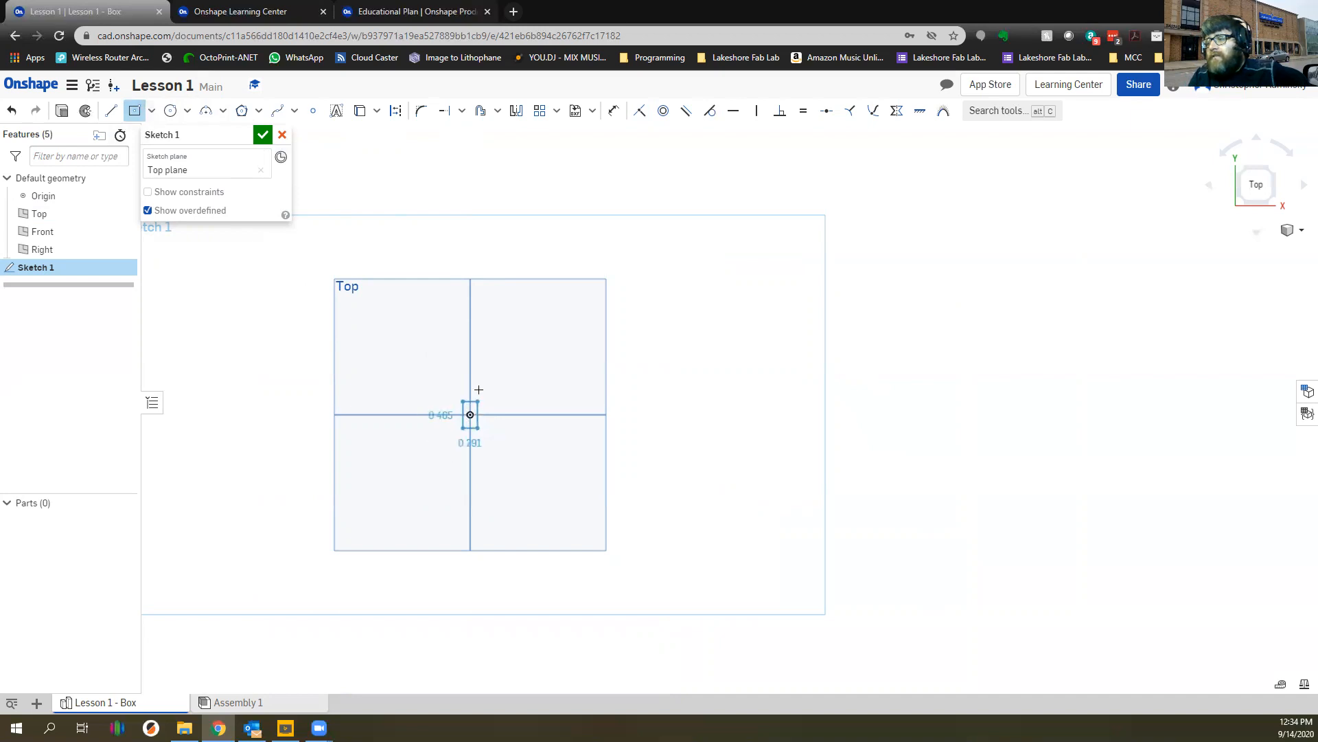
left_click(664, 304)
key("Tab")
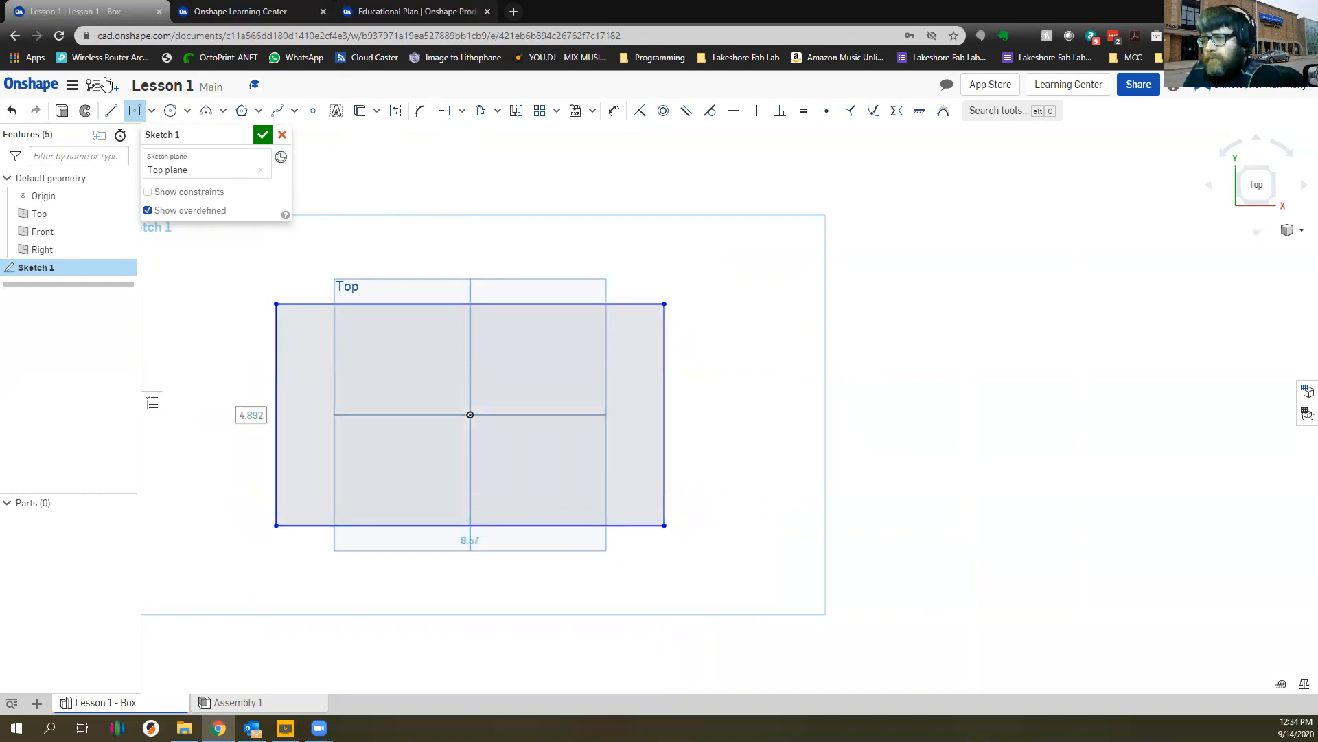
left_click(151, 110)
key("Escape")
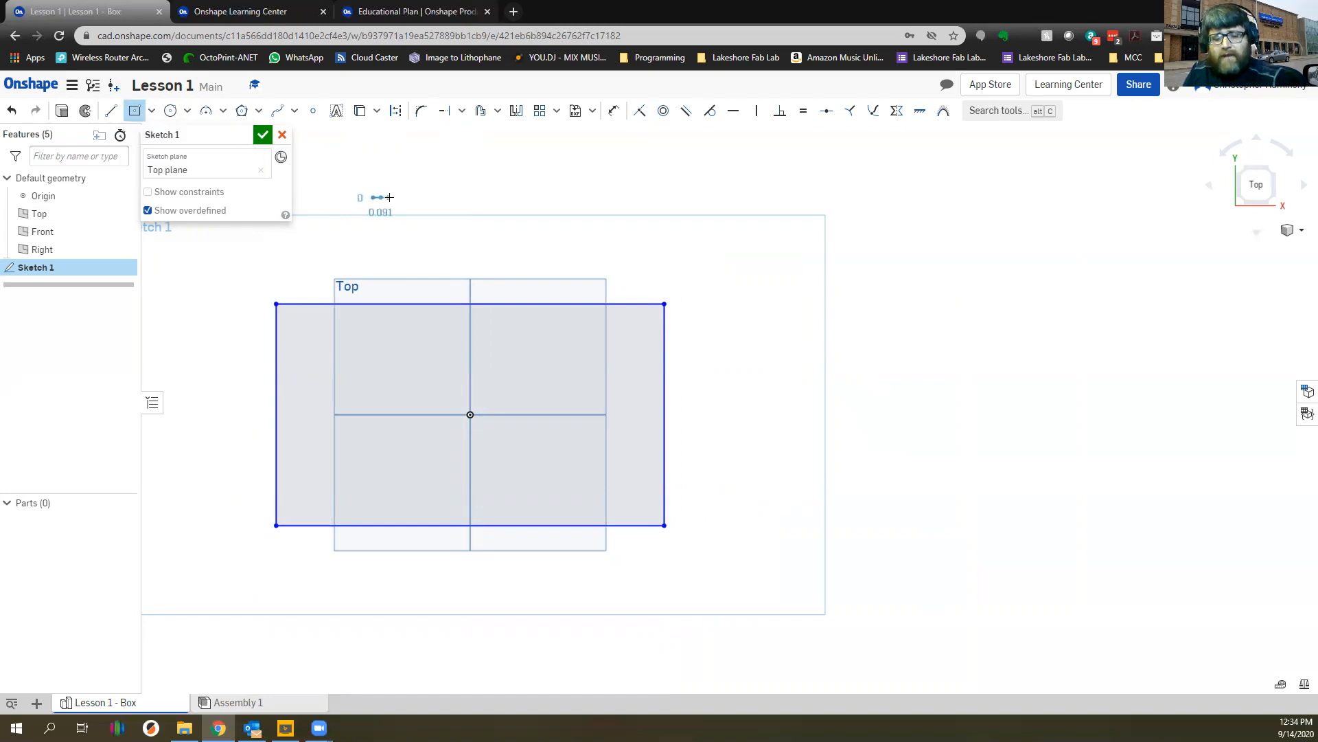
key("ctrl+z")
Sketch a corner rectangle about 6.9 in wide and 3.44 in high that encloses the origin off-centre
left_click(155, 112)
left_click(180, 134)
left_click(367, 354)
left_click(679, 510)
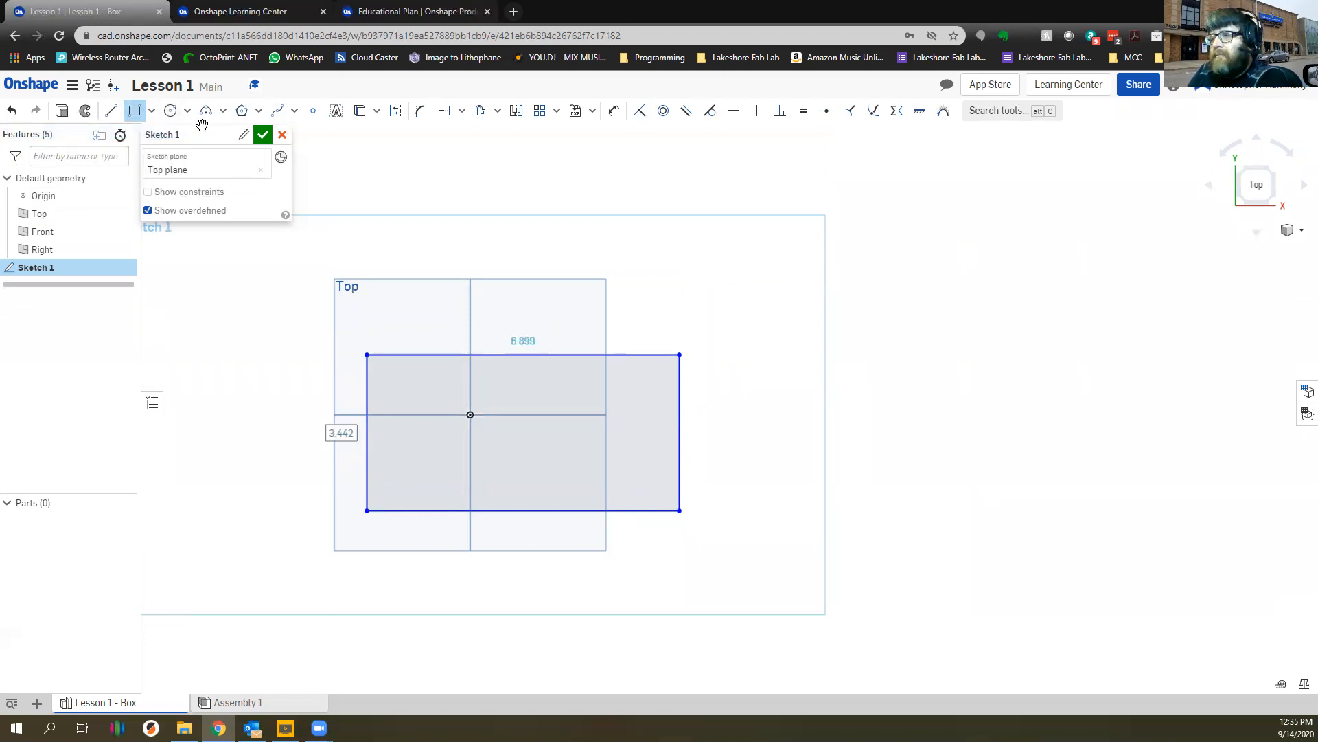
Divide the rectangle into quarters with a vertical and a horizontal line joining the midpoints of opposite edges
left_click(112, 112)
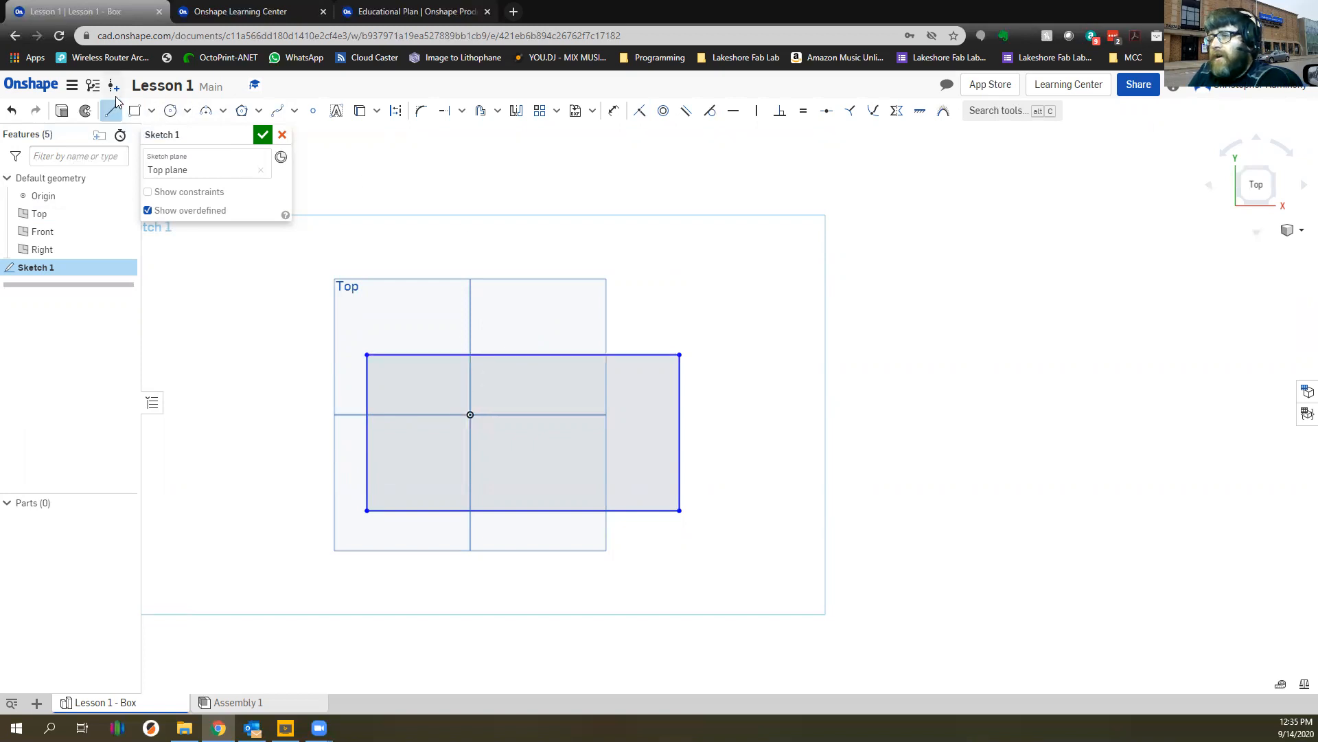
left_click(522, 354)
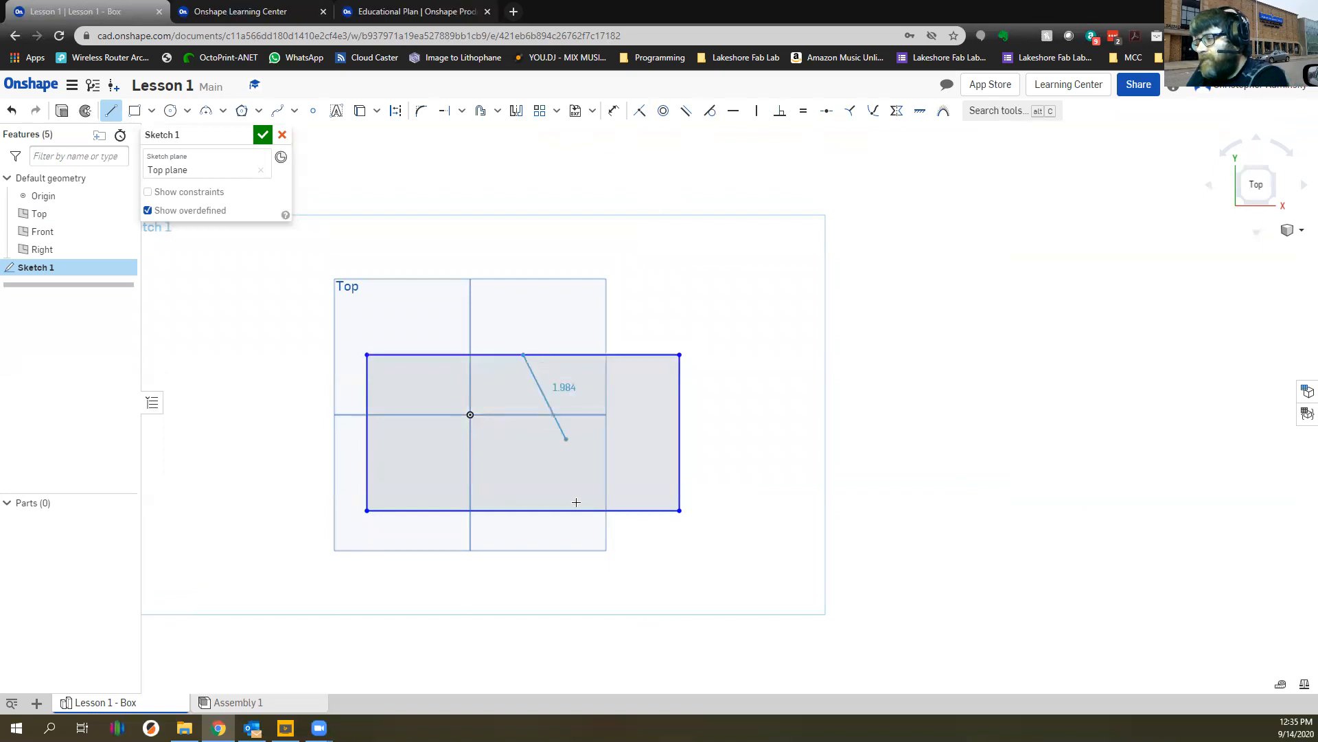
left_click(522, 510)
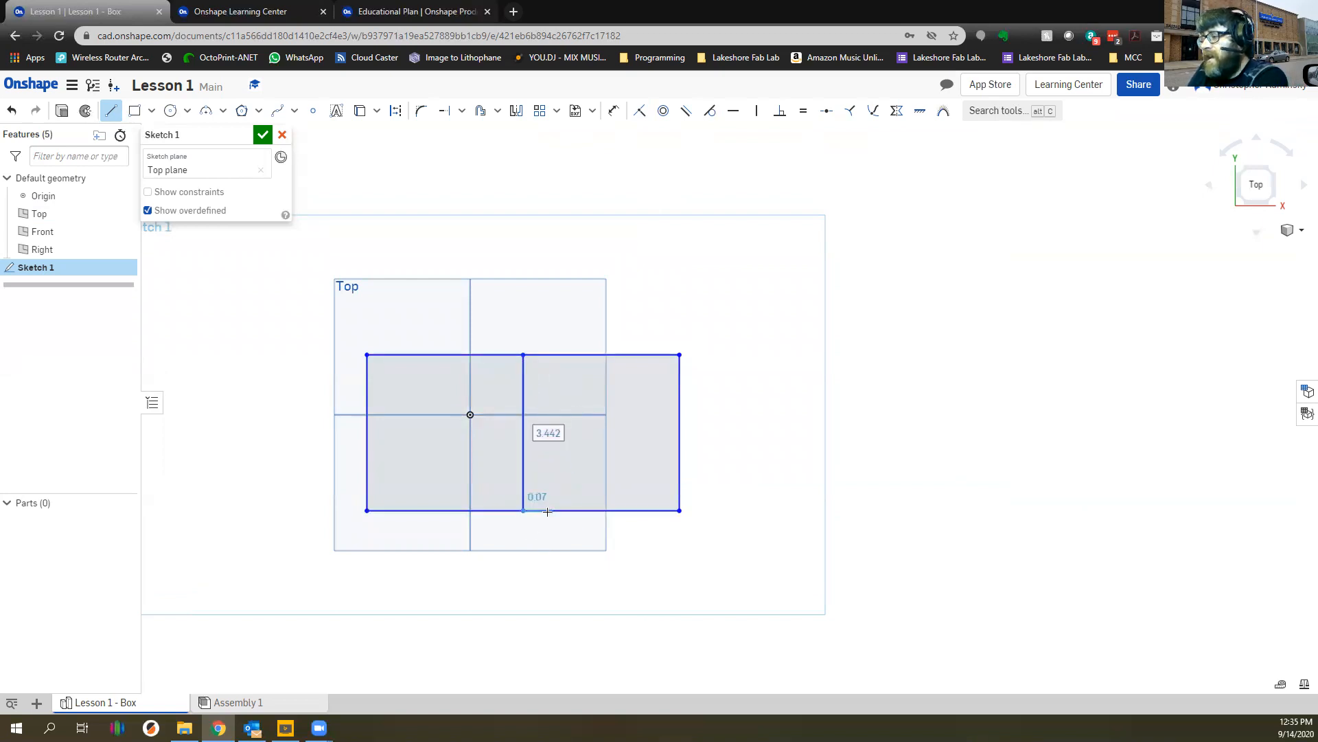
key("Escape")
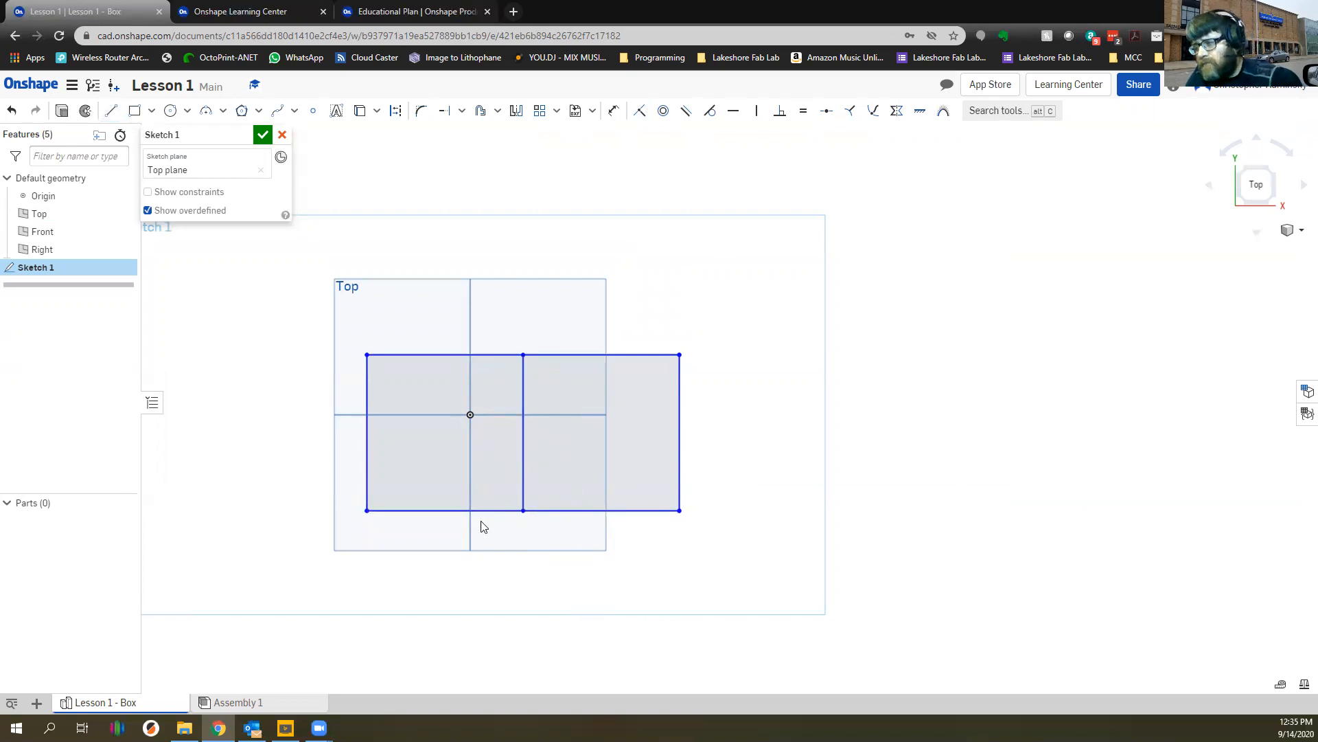
left_click(368, 432)
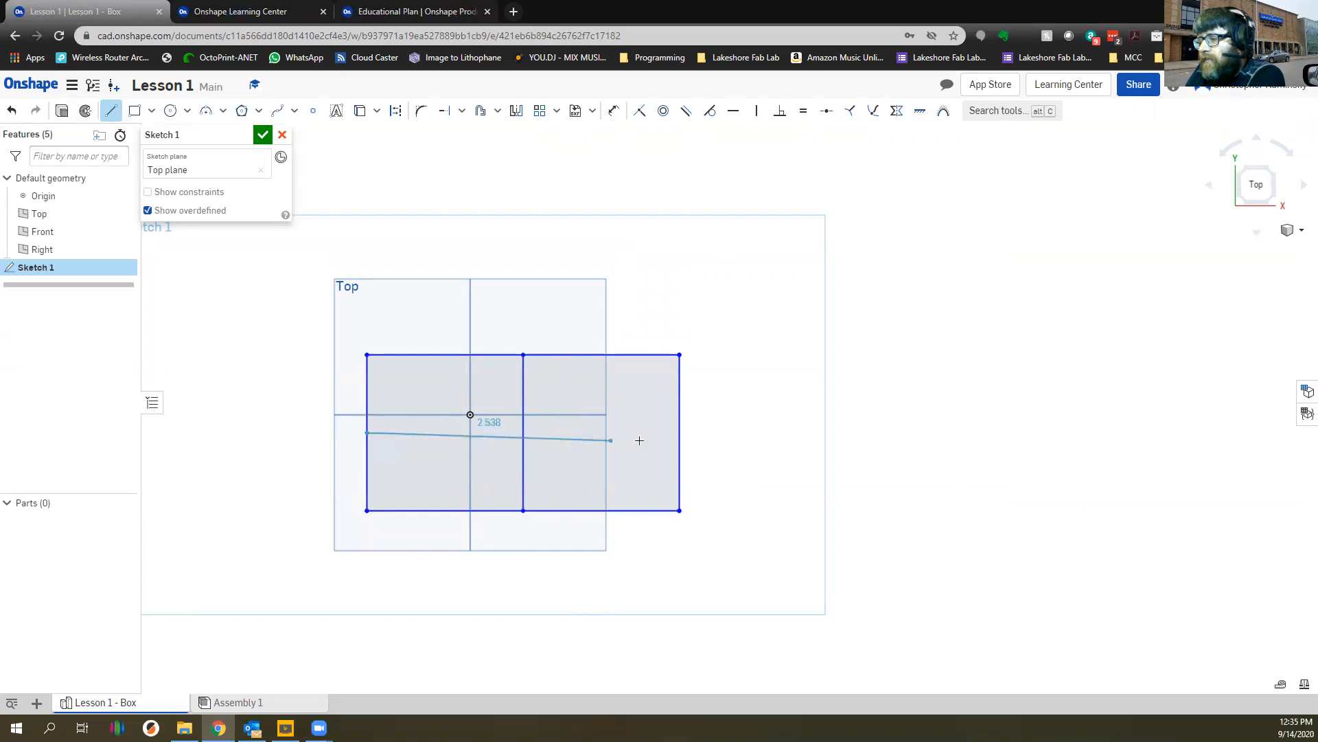
left_click(680, 431)
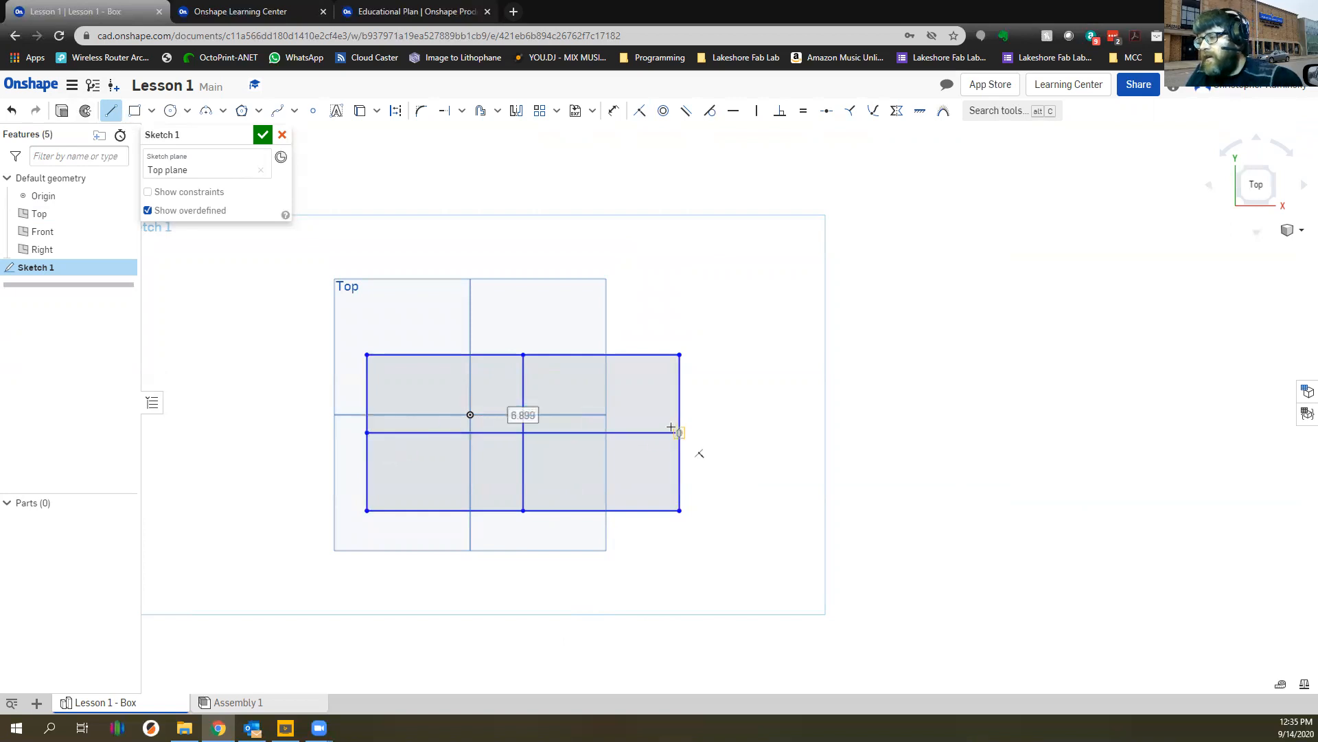
key("Escape")
Pull the rectangle's upper-left corner outward and centre the rectangle with a Midpoint constraint between its horizontal dividing line and the origin
left_click_drag(542, 432, 519, 410)
mouse_move(368, 334)
left_mouse_down()
mouse_move(279, 291)
mouse_move(396, 233)
mouse_move(274, 286)
mouse_move(247, 247)
mouse_move(259, 241)
mouse_move(242, 260)
mouse_move(355, 269)
mouse_move(268, 283)
mouse_move(318, 236)
mouse_move(289, 320)
mouse_move(259, 252)
mouse_move(344, 251)
left_mouse_up()
left_click(826, 111)
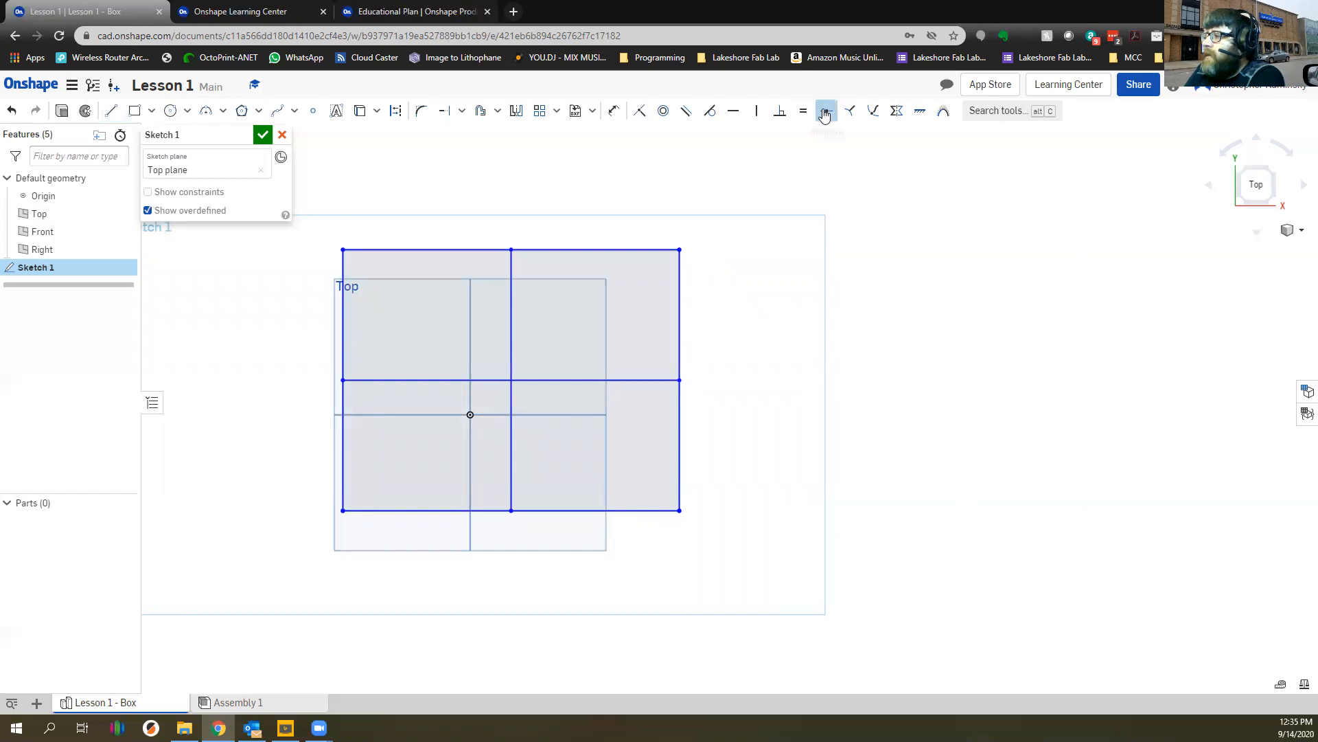
left_click(531, 380)
left_click(471, 414)
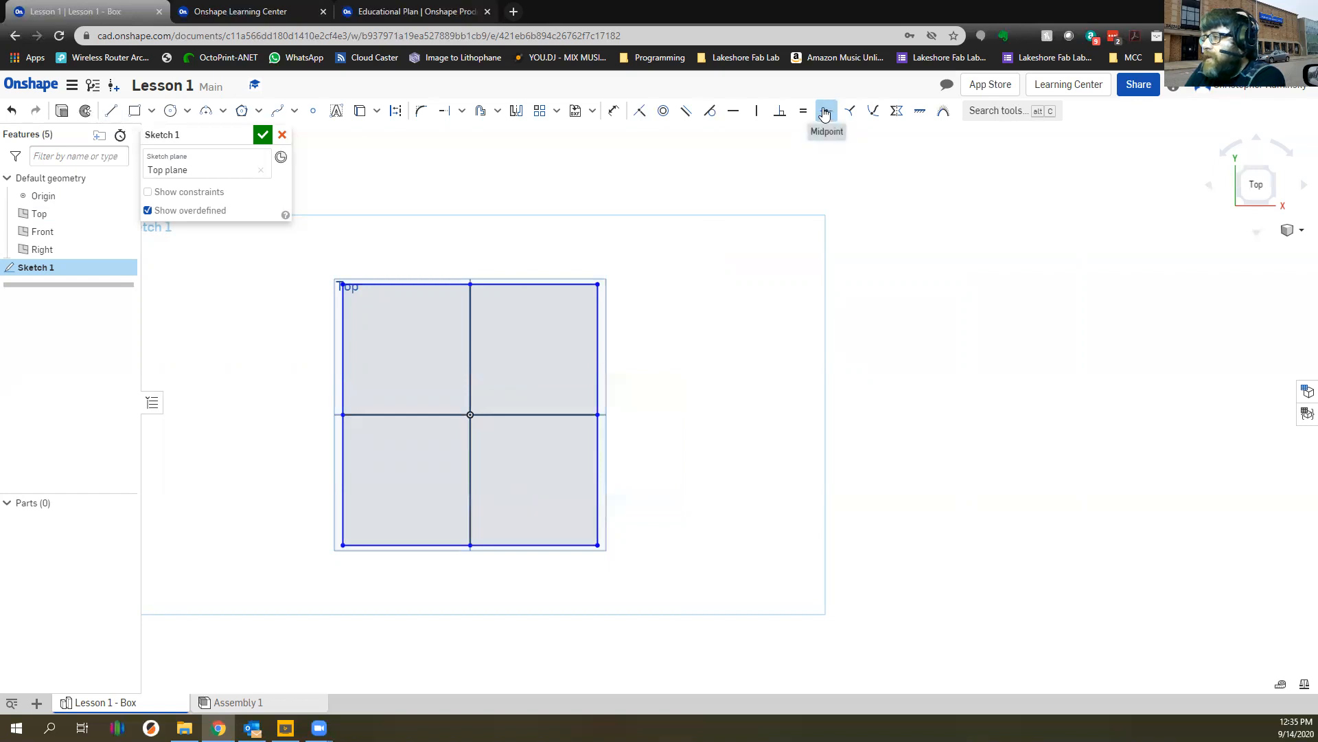
Pull the centred rectangle's upper-right corner outward, and delete the rectangle together with its dividing lines
left_click(645, 112)
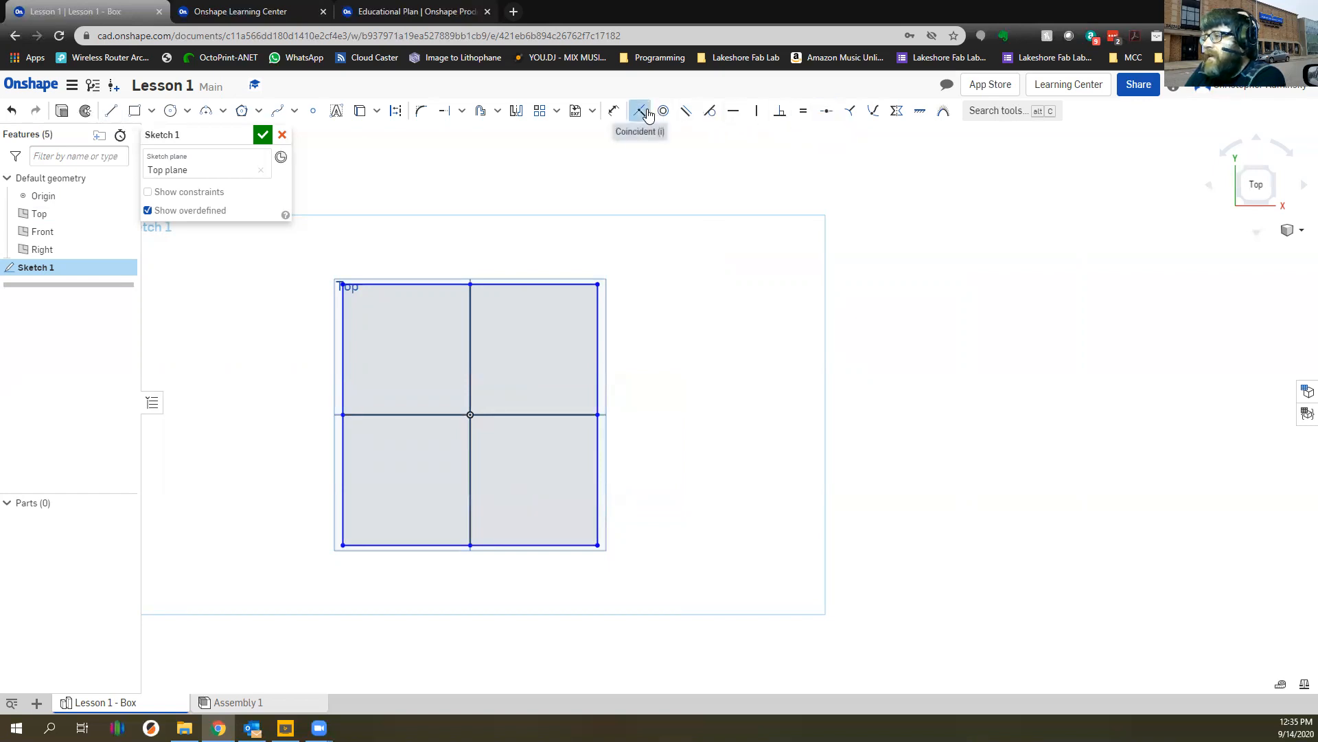
key("Escape")
mouse_move(596, 285)
left_mouse_down()
mouse_move(767, 320)
mouse_move(683, 235)
mouse_move(824, 314)
mouse_move(756, 277)
mouse_move(654, 292)
mouse_move(695, 284)
mouse_move(630, 278)
mouse_move(716, 337)
mouse_move(633, 305)
left_mouse_up()
mouse_move(197, 280)
left_mouse_down()
mouse_move(821, 559)
mouse_move(767, 535)
left_mouse_up()
key("Delete")
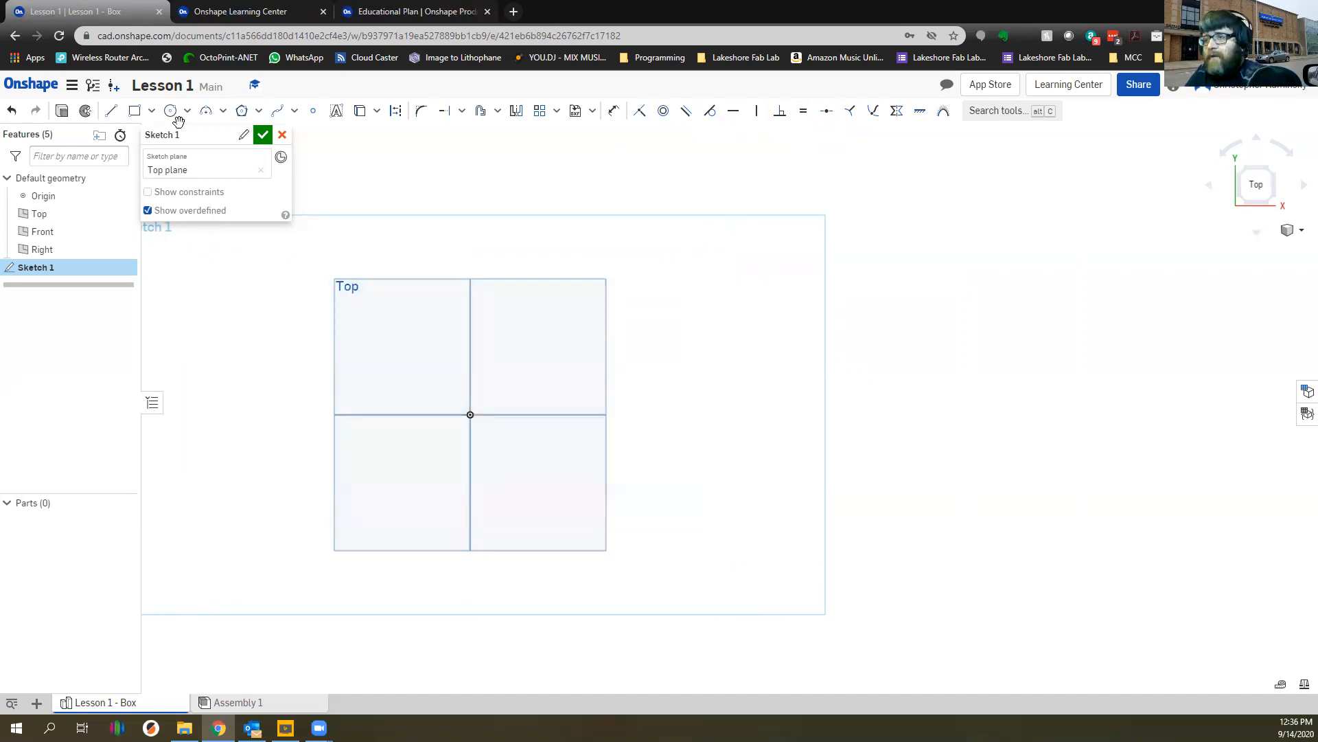
Sketch a center point rectangle about 9.6 in wide, centred on the origin
left_click(151, 110)
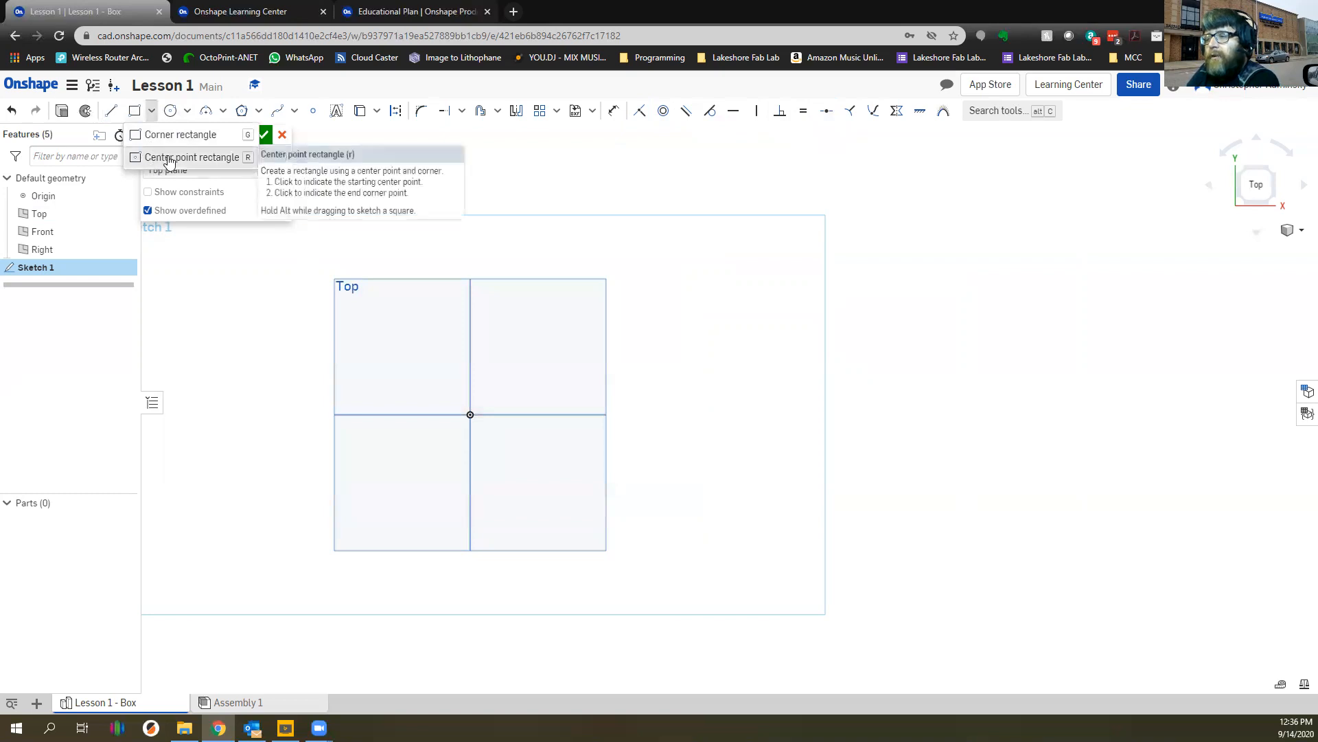
left_click(153, 159)
left_click(469, 414)
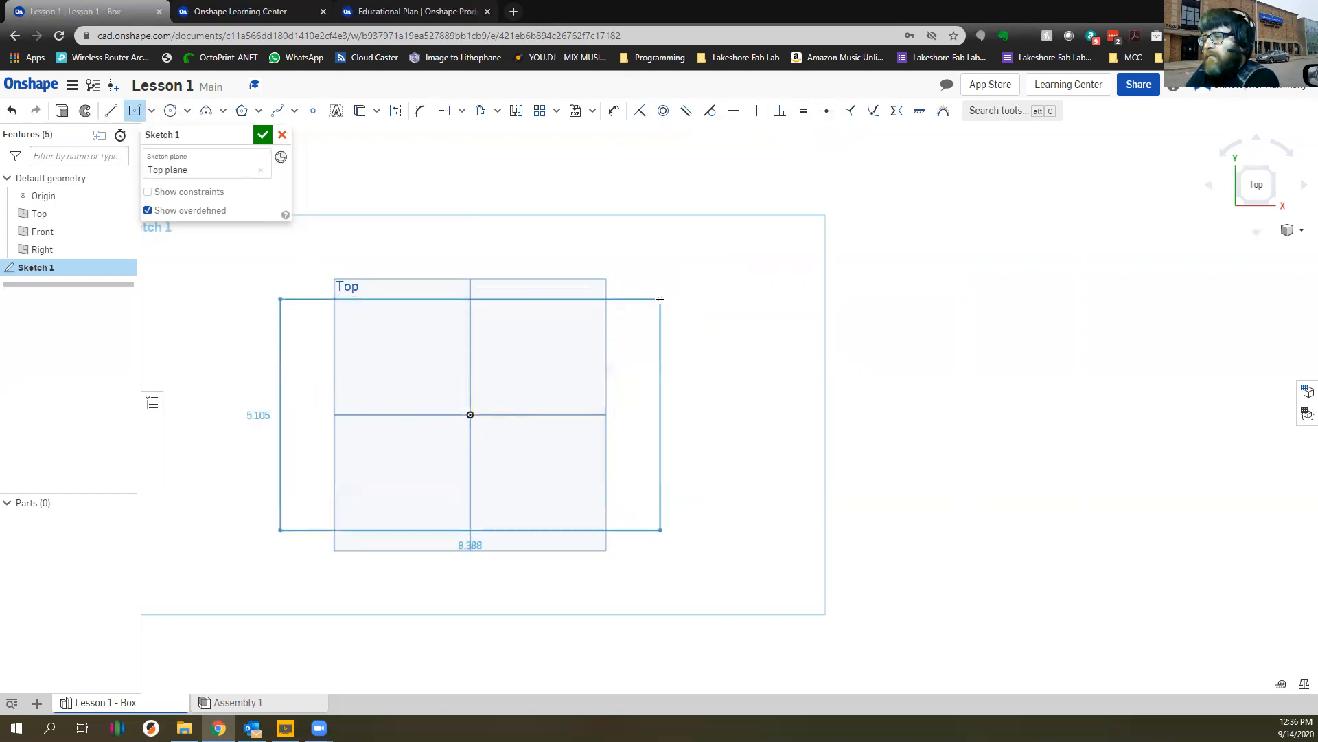
left_click(688, 294)
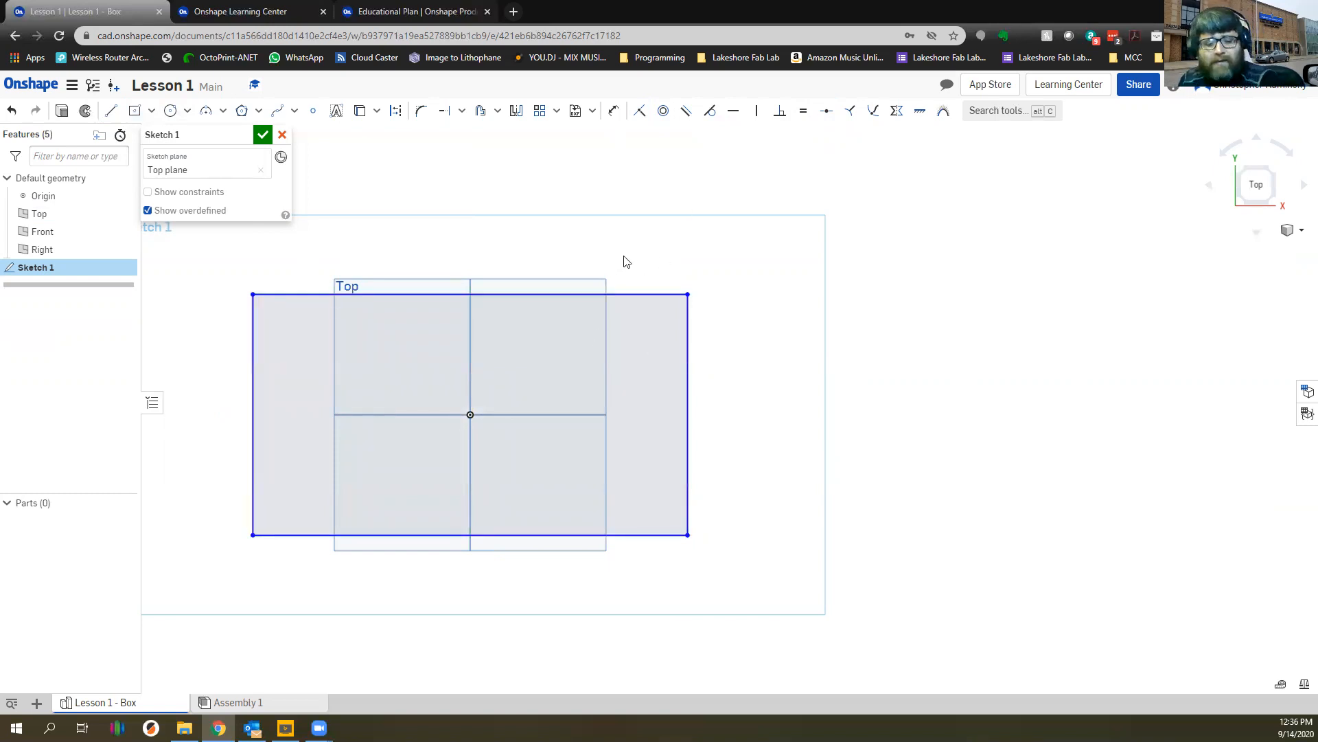
Dimension the rectangle's upper edge and set its length to 5 in
key("u")
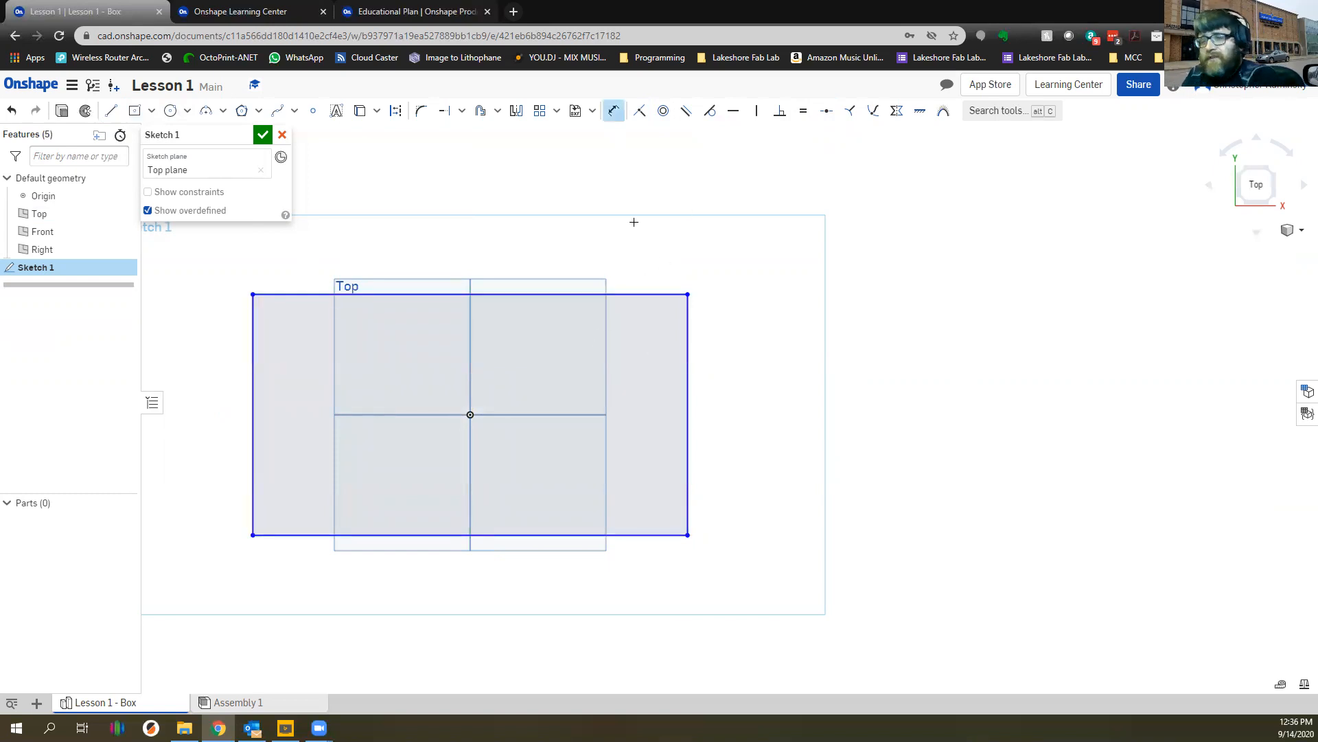
left_click(614, 110)
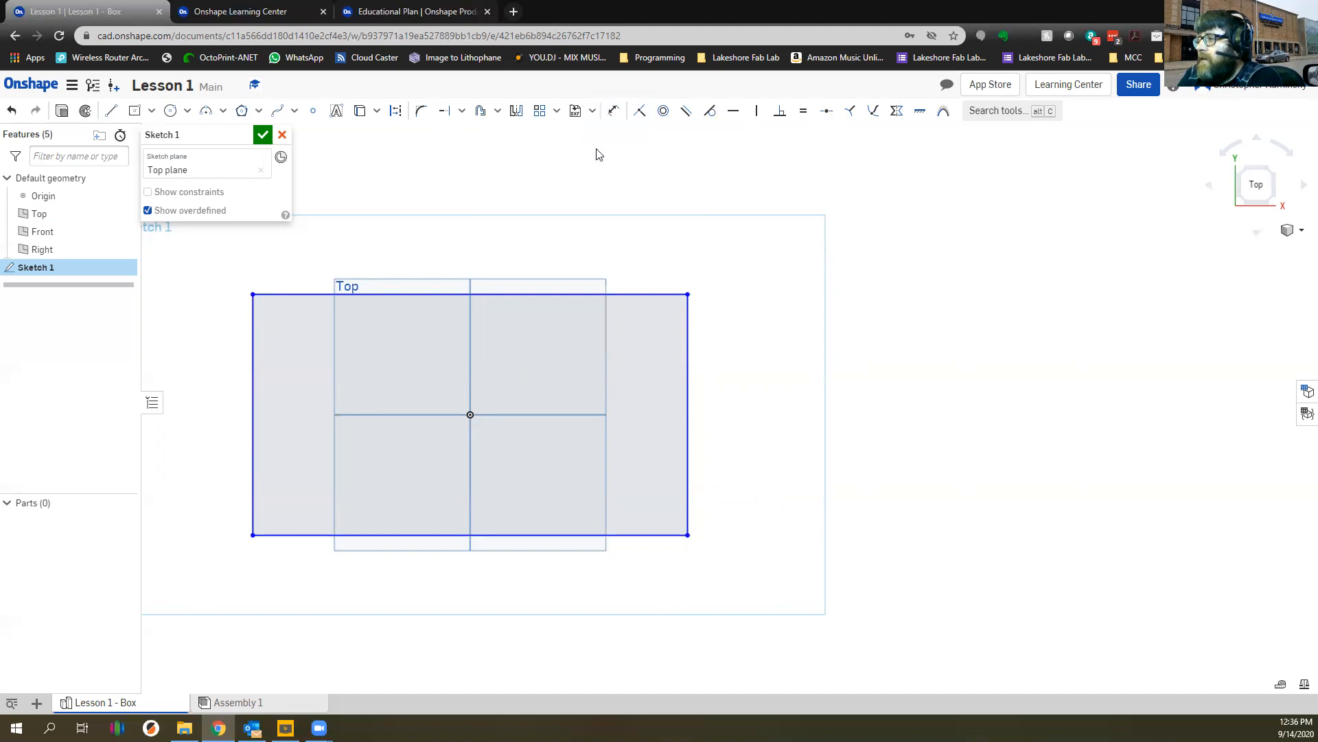
left_click(614, 111)
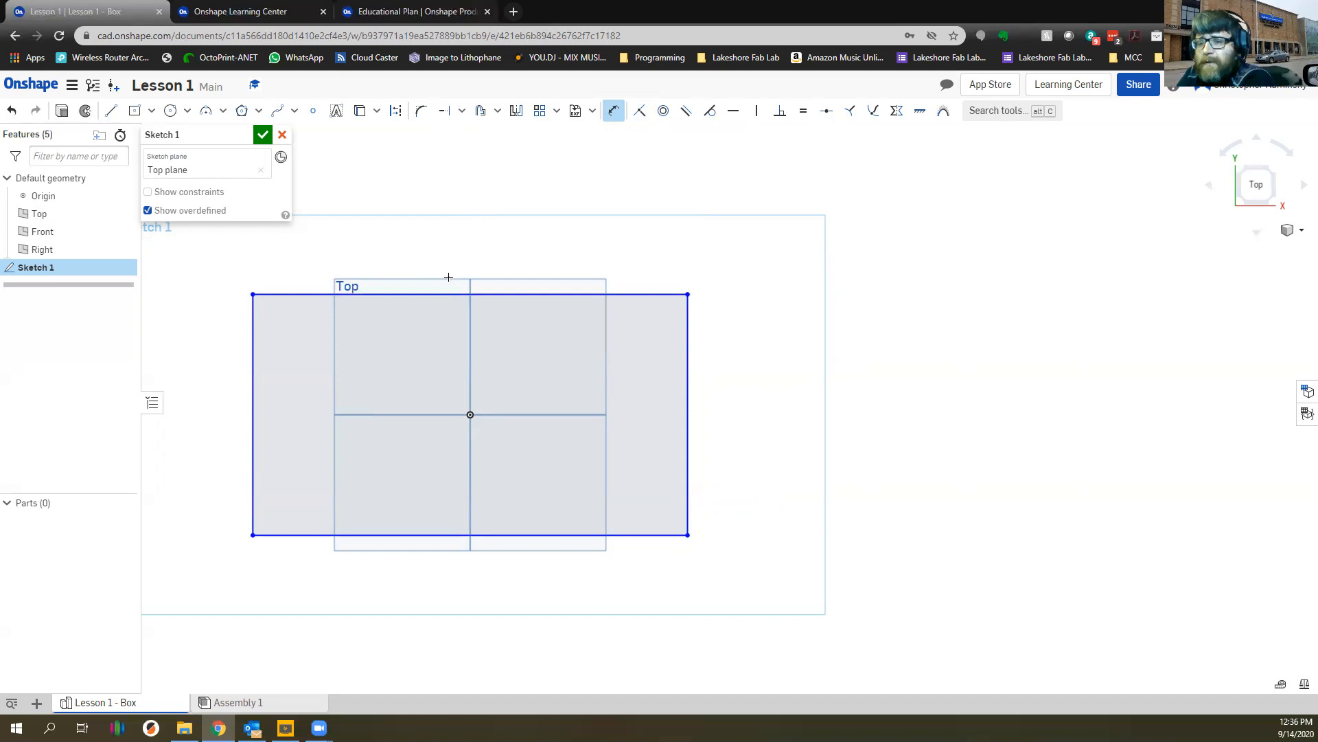
left_click(445, 296)
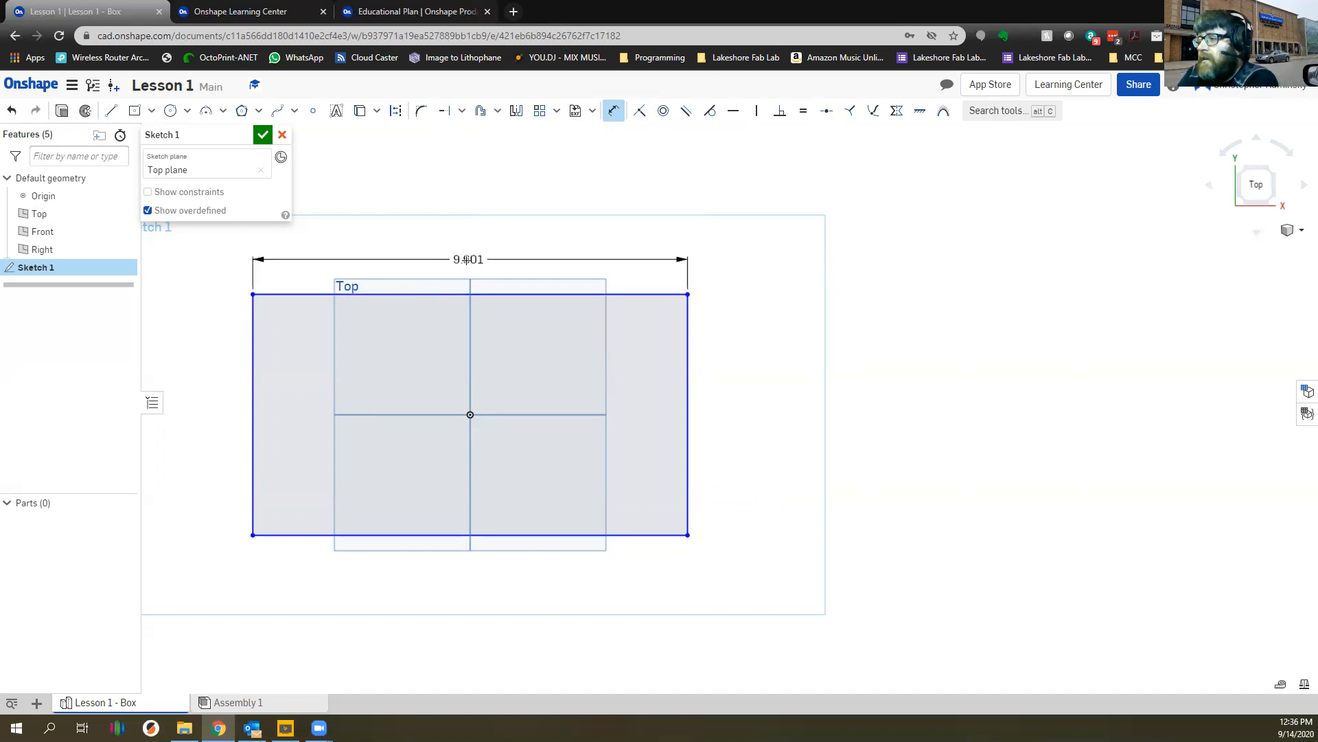
left_click(464, 259)
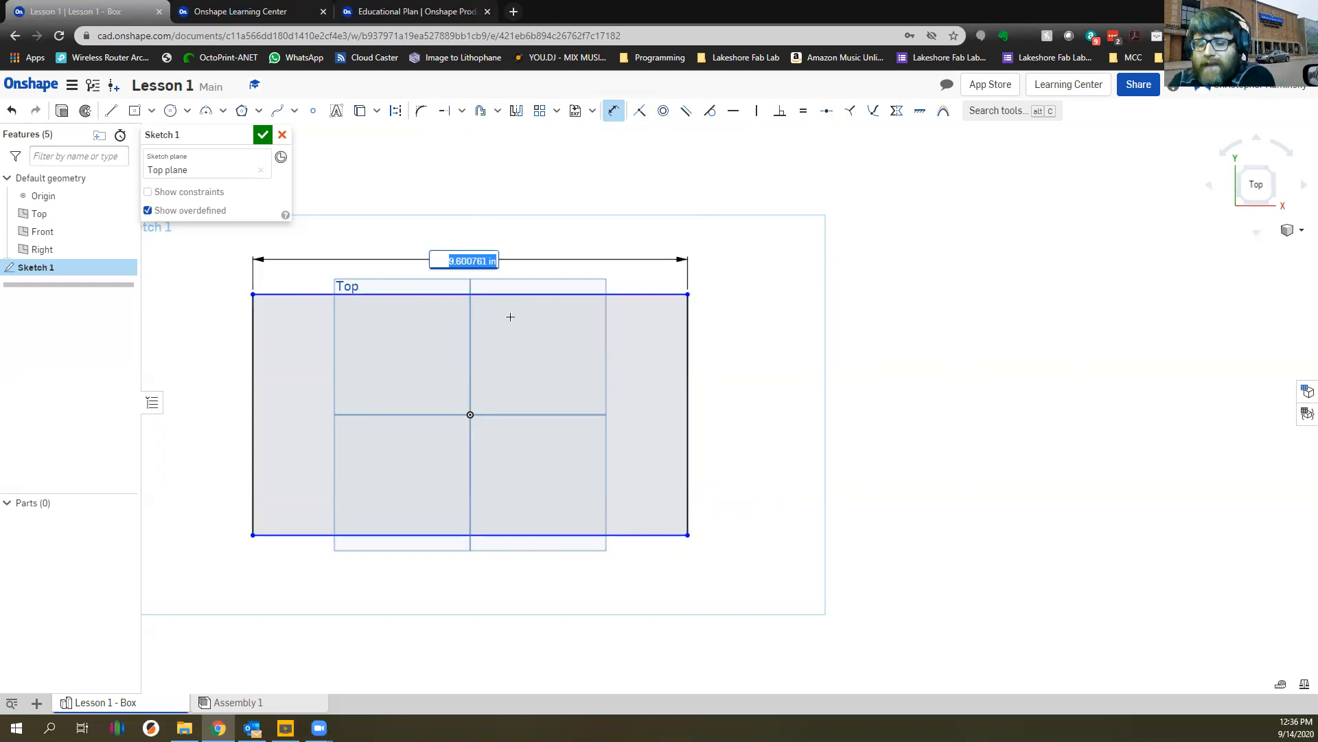
type("5")
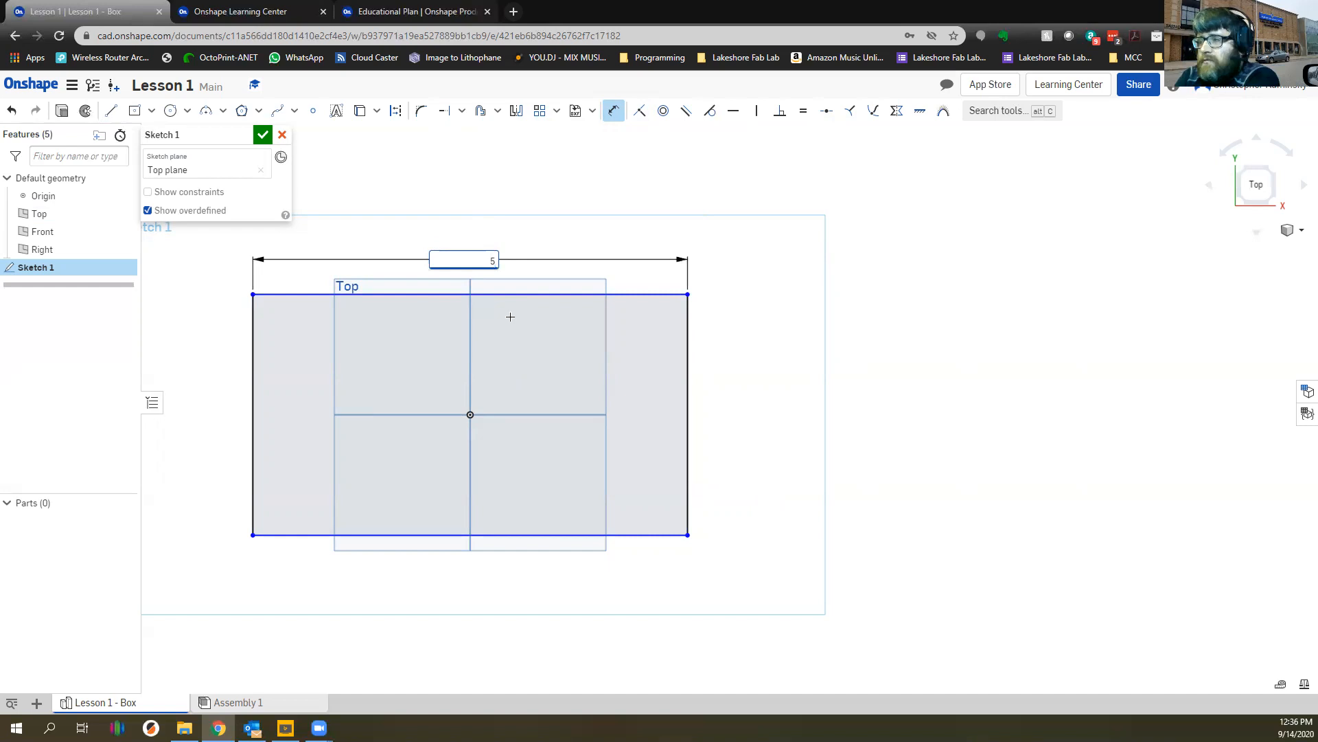
key("Return")
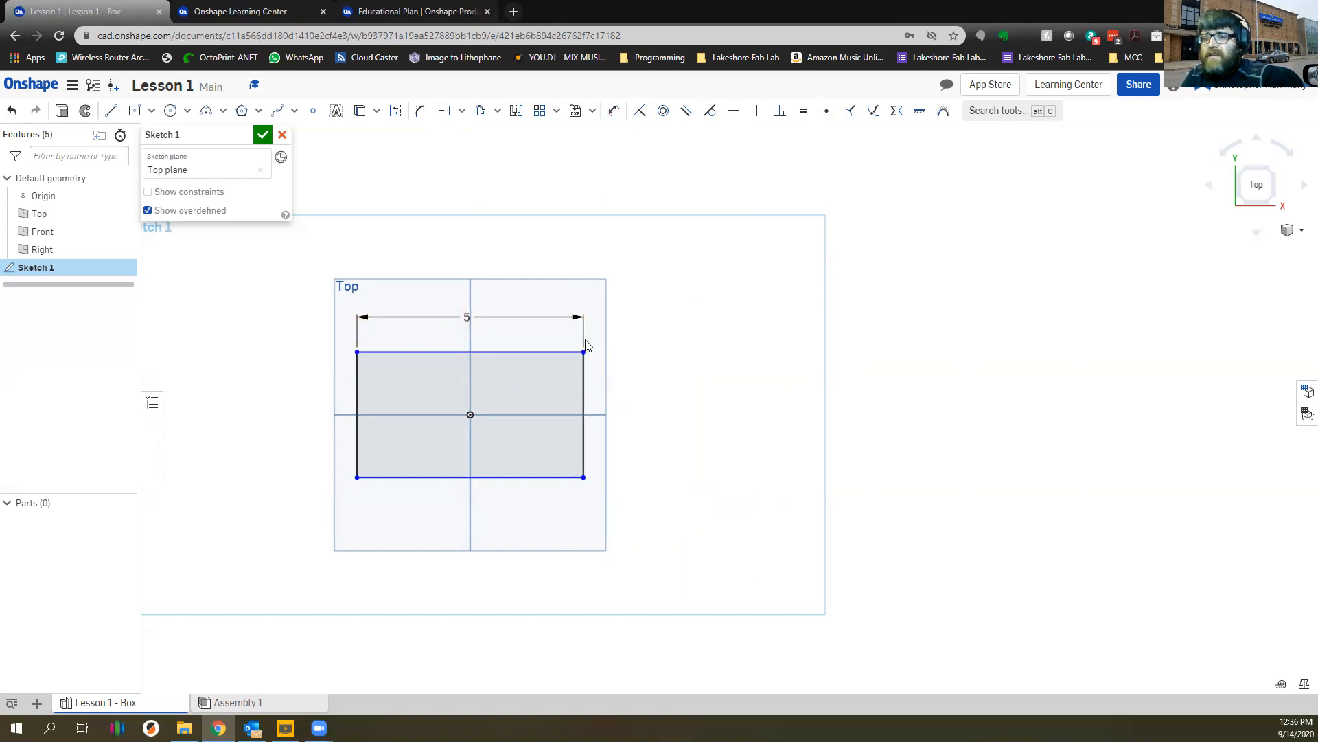
Resize the rectangle by its upper-right corner, dimension its right edge as 3 in, and finish the sketch
mouse_move(585, 331)
left_mouse_down()
mouse_move(592, 259)
mouse_move(576, 382)
mouse_move(575, 307)
mouse_move(568, 374)
mouse_move(583, 348)
left_mouse_up()
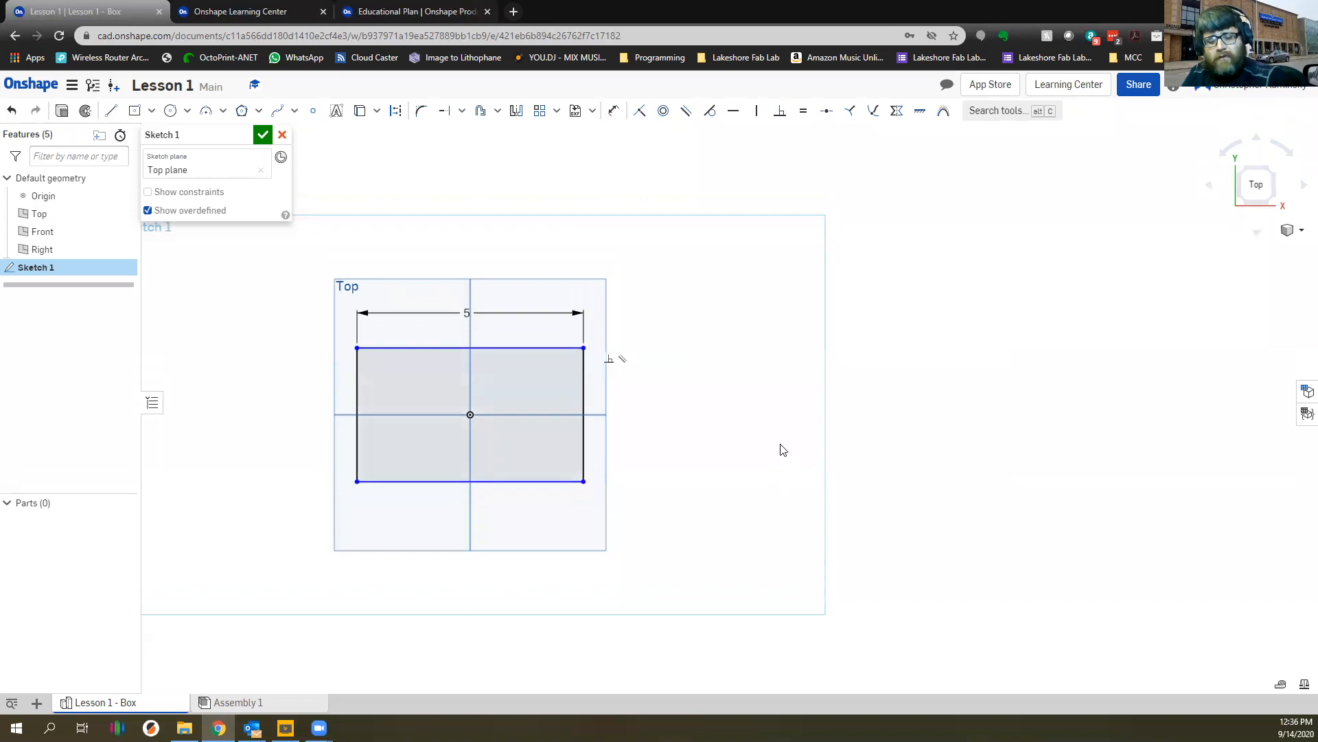
key("d")
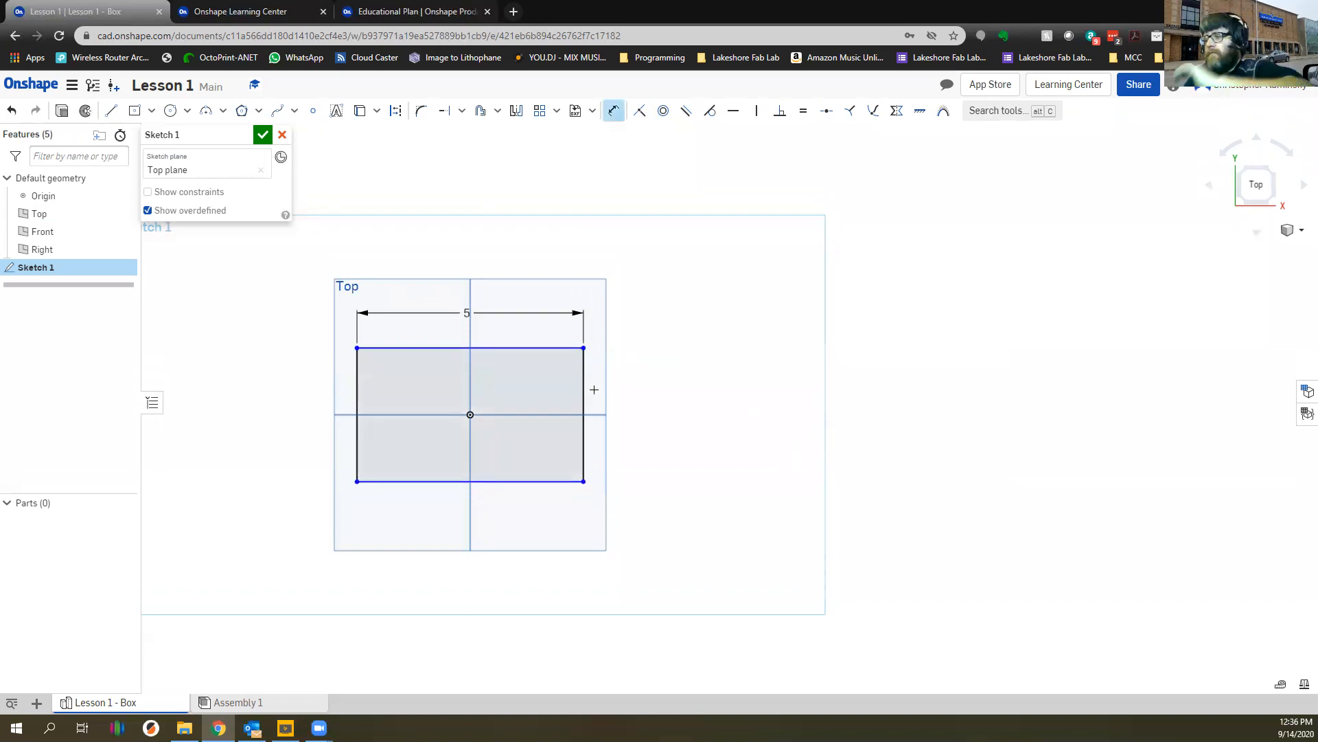
left_click(580, 384)
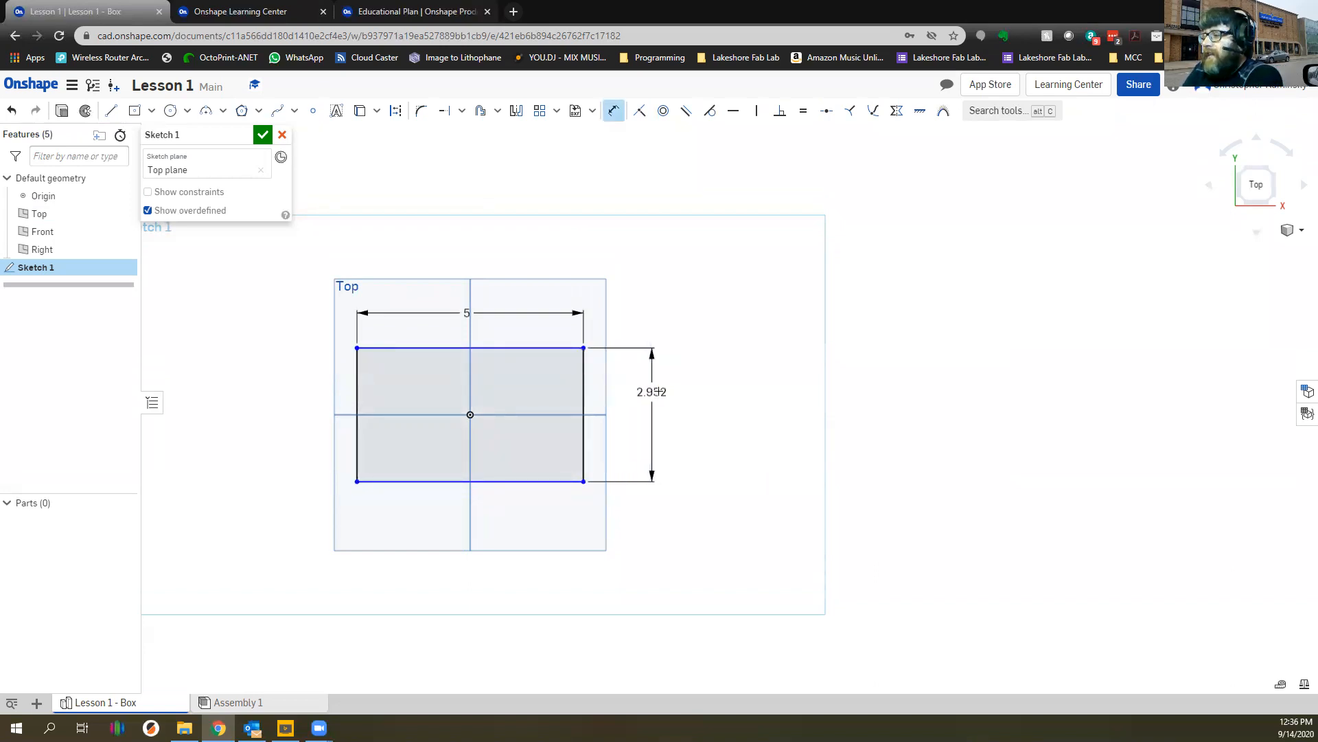
left_click(656, 390)
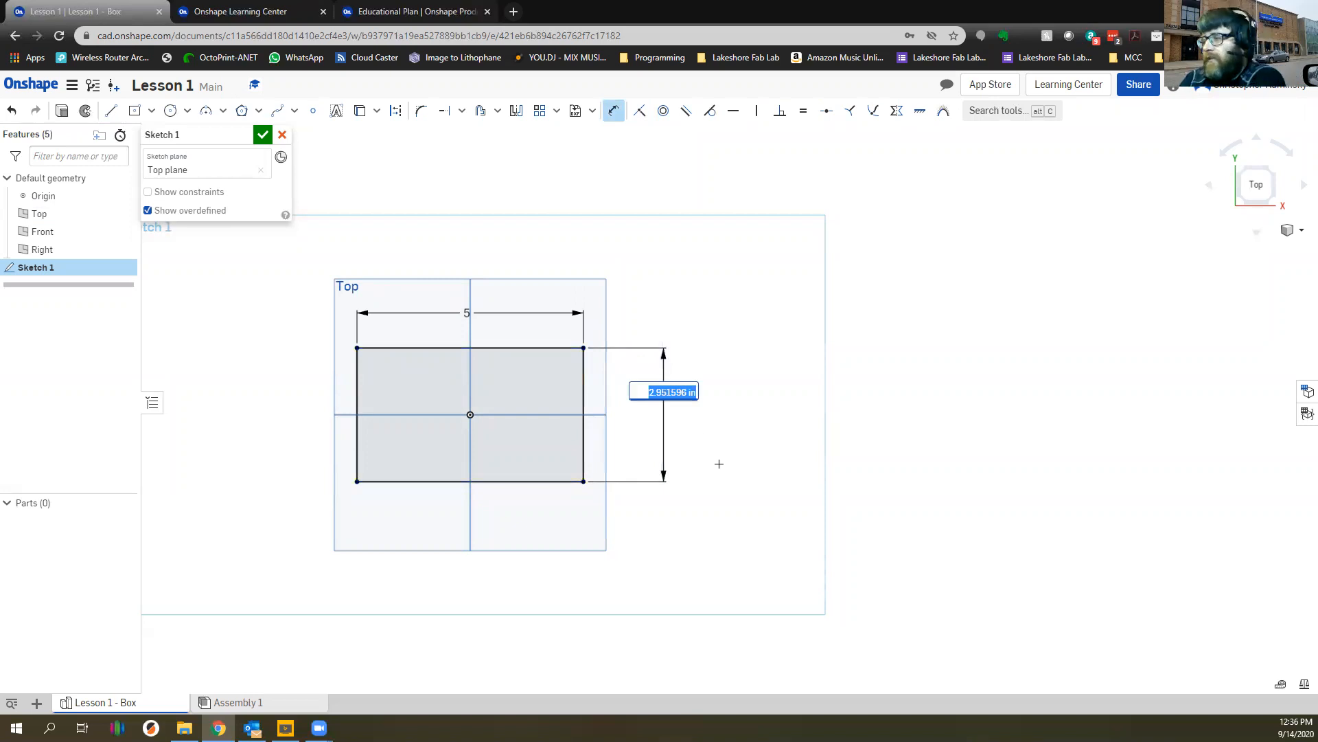
type("3")
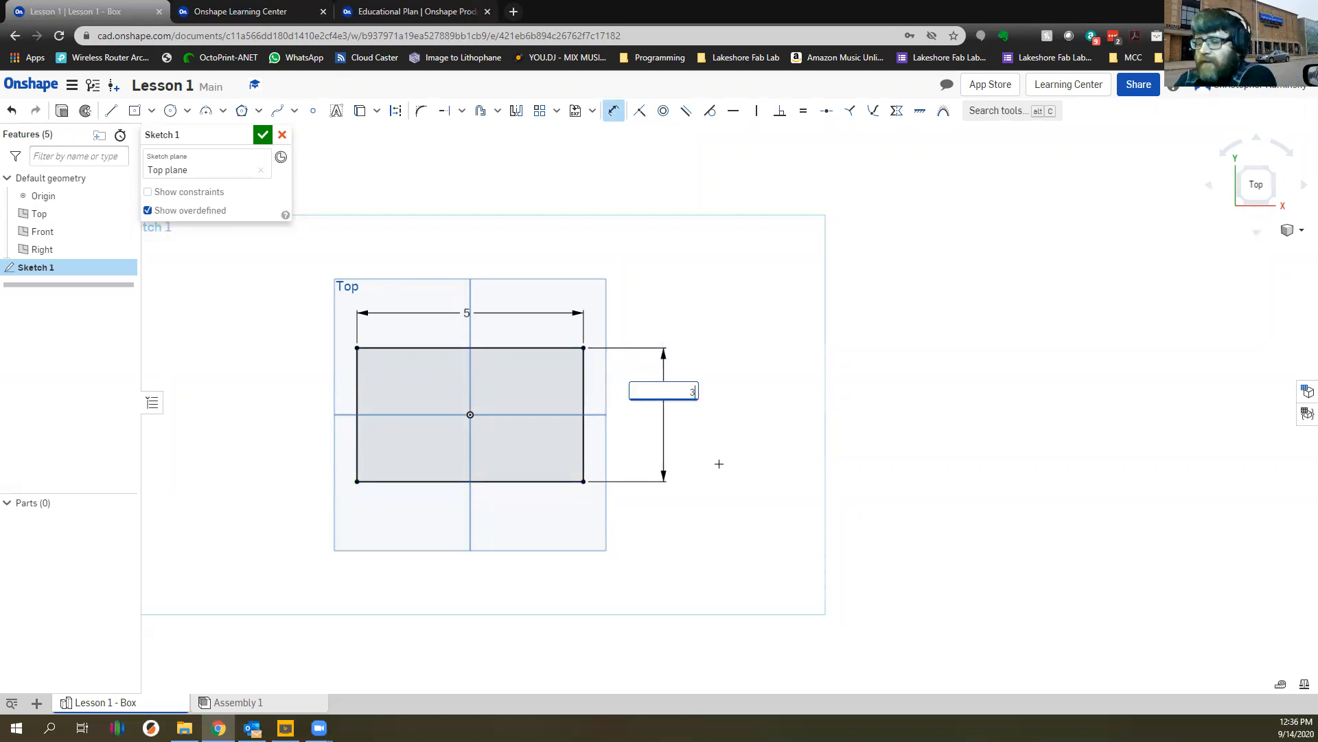
key("Return")
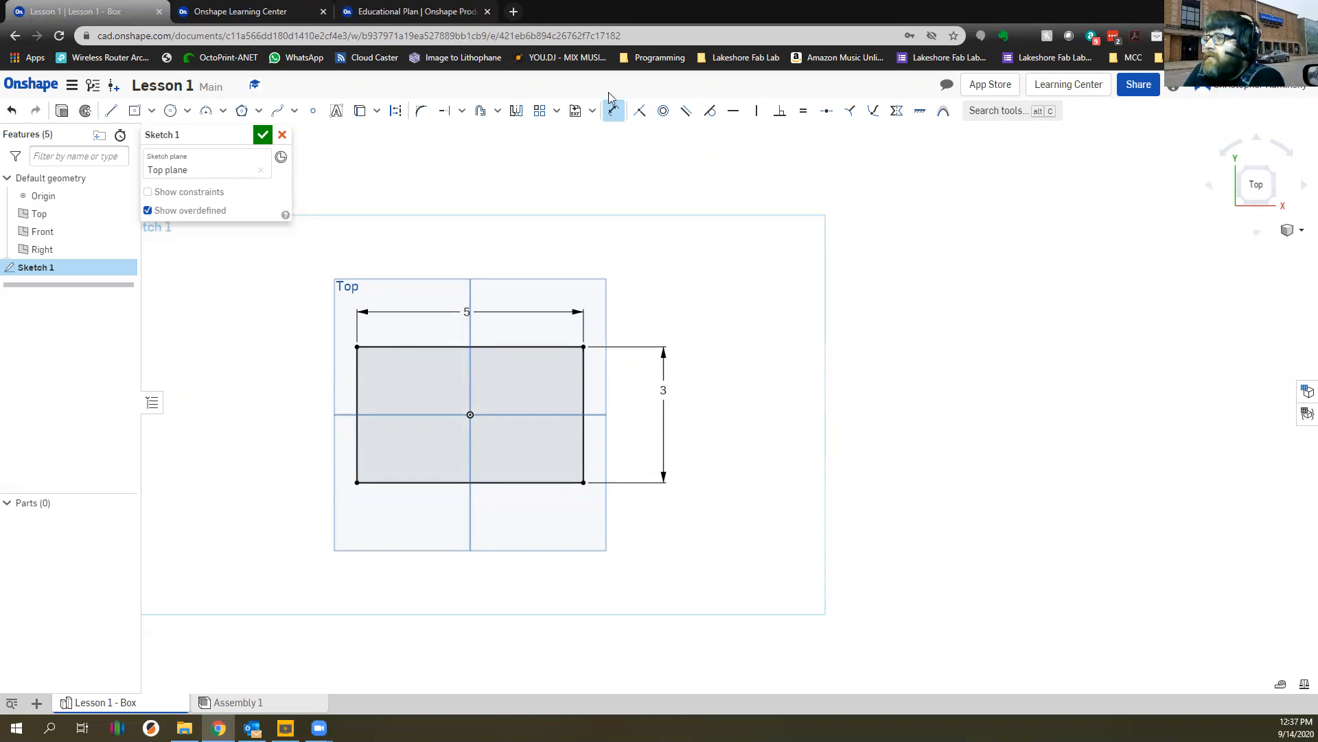
key("Escape")
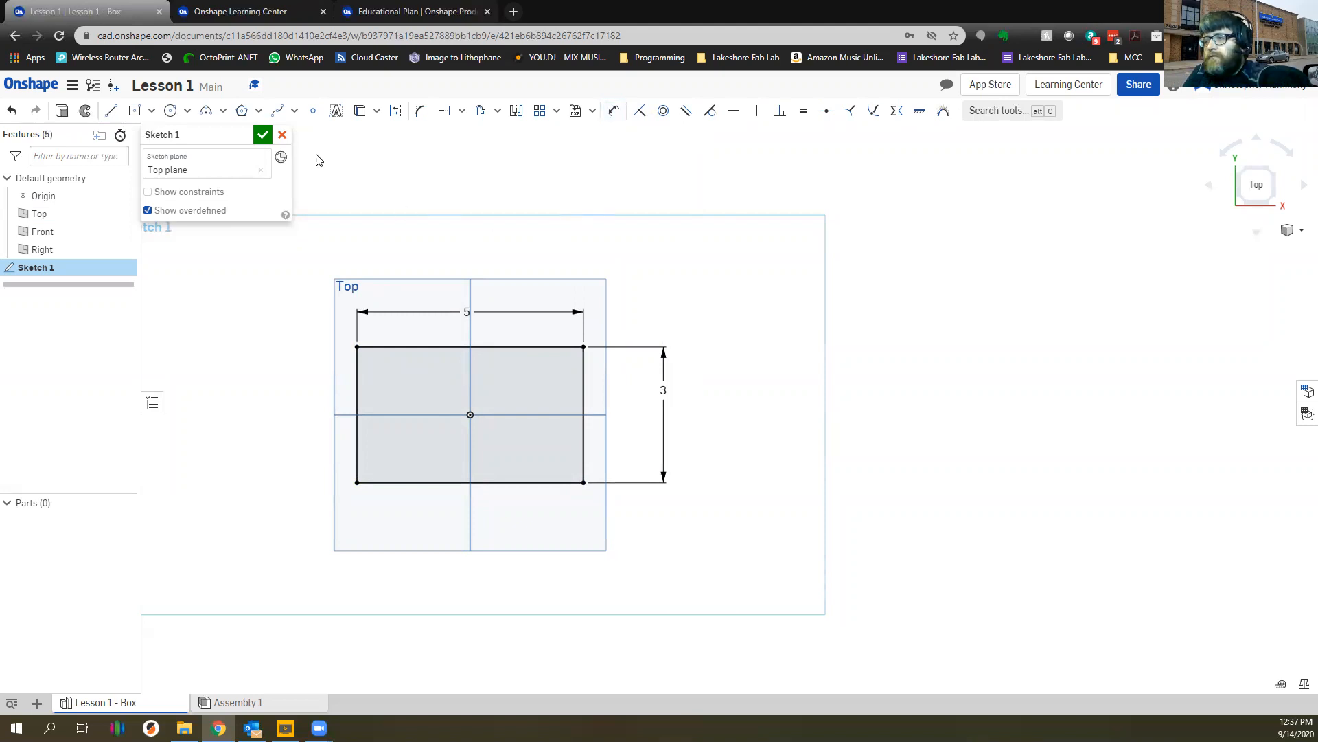
left_click(263, 138)
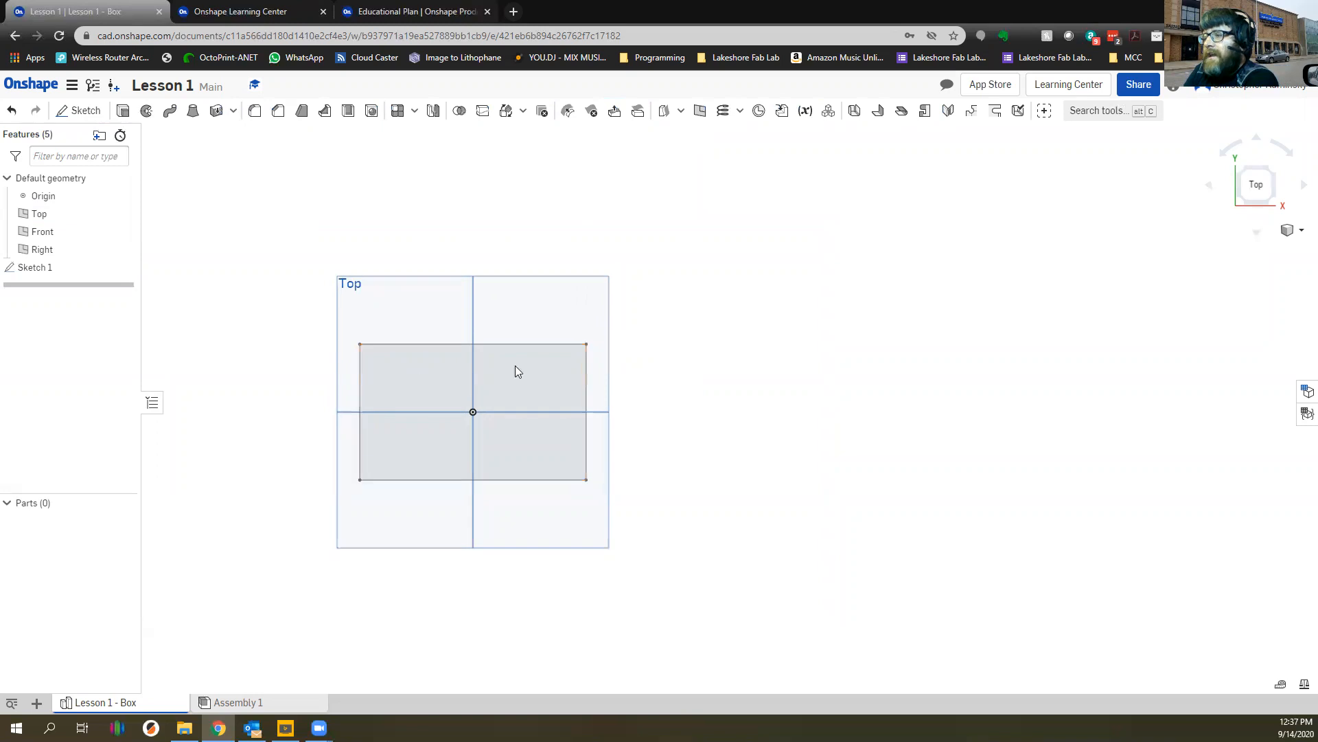
middle_click_drag(515, 368, 616, 394)
mouse_move(615, 395)
right_mouse_down()
mouse_move(630, 341)
mouse_move(607, 311)
mouse_move(557, 327)
mouse_move(575, 332)
right_mouse_up()
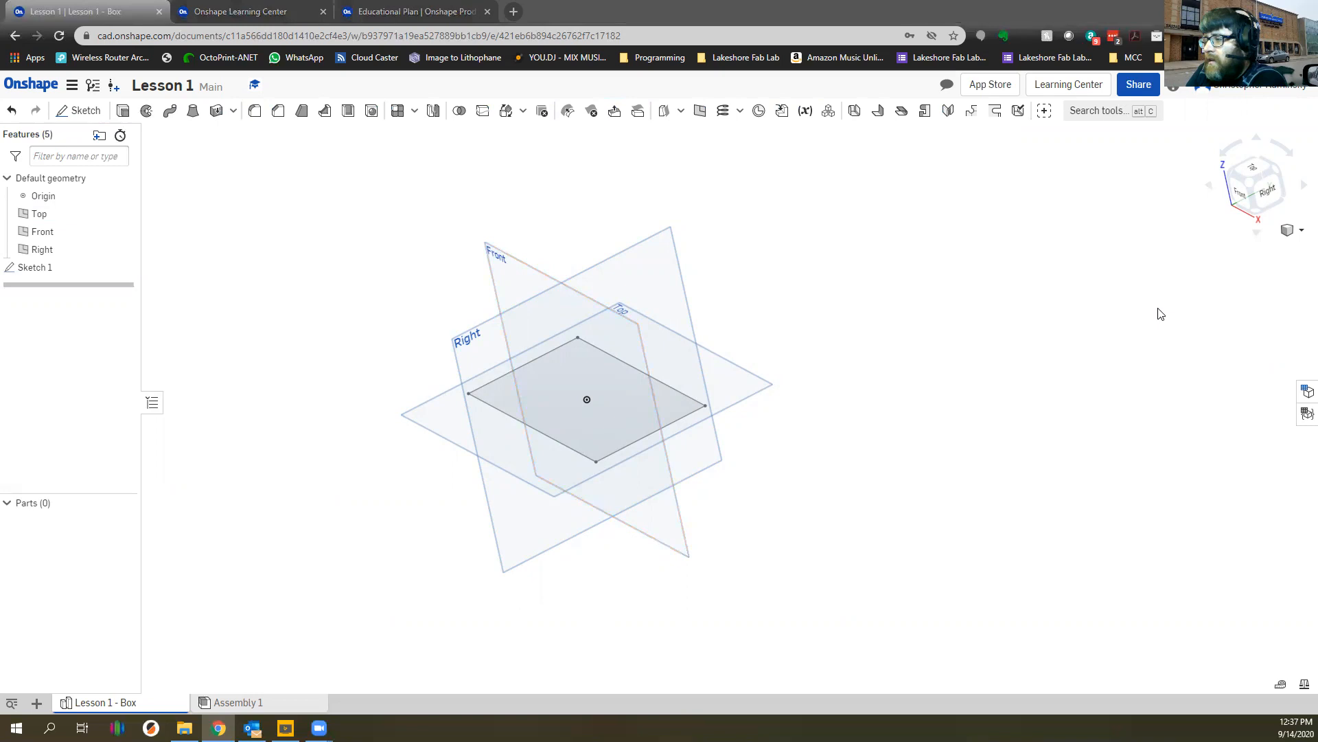
right_click_drag(1161, 313, 724, 368)
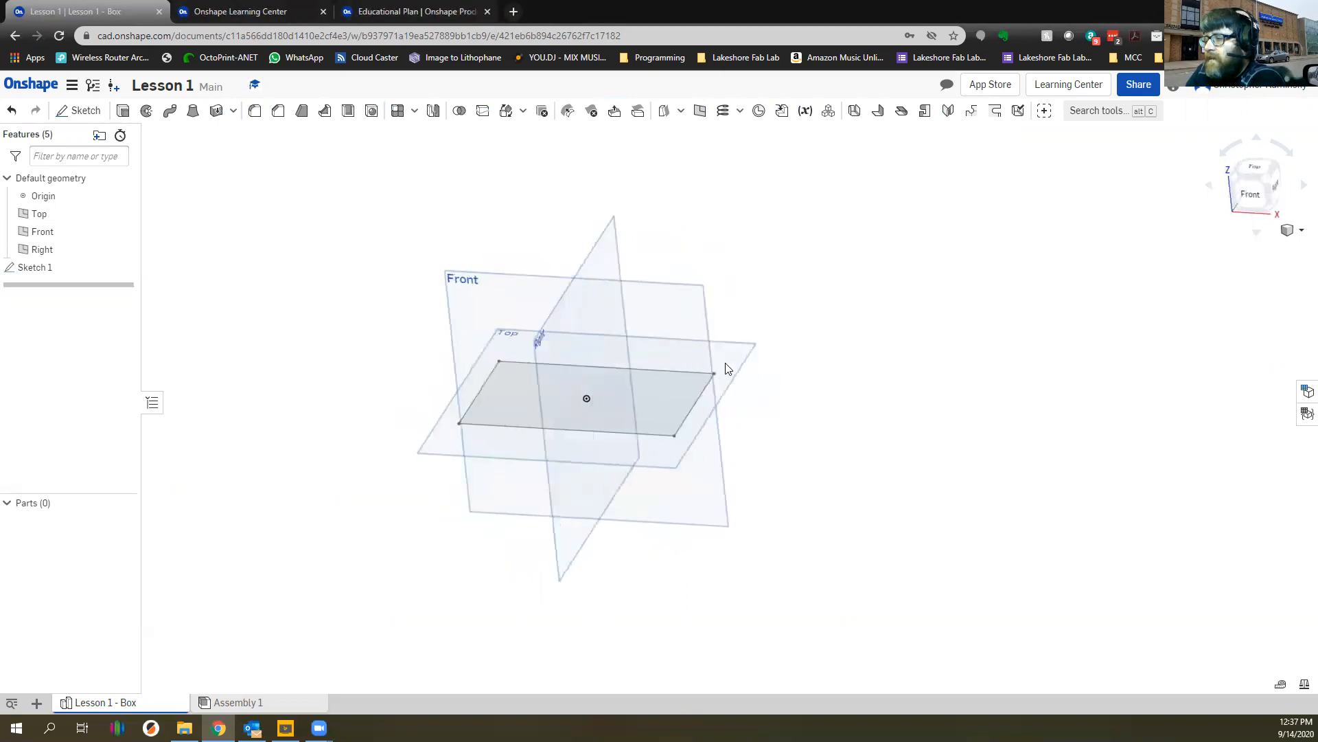
left_click(125, 112)
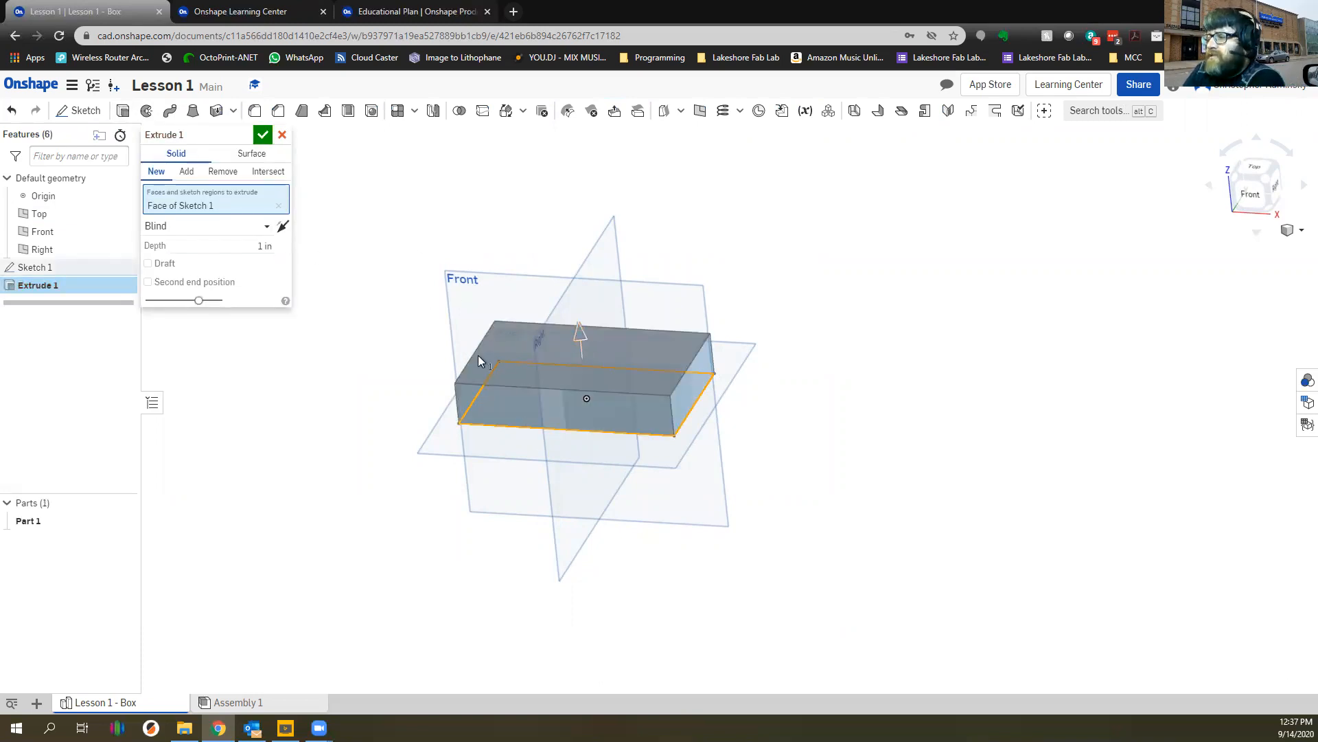
left_click(278, 205)
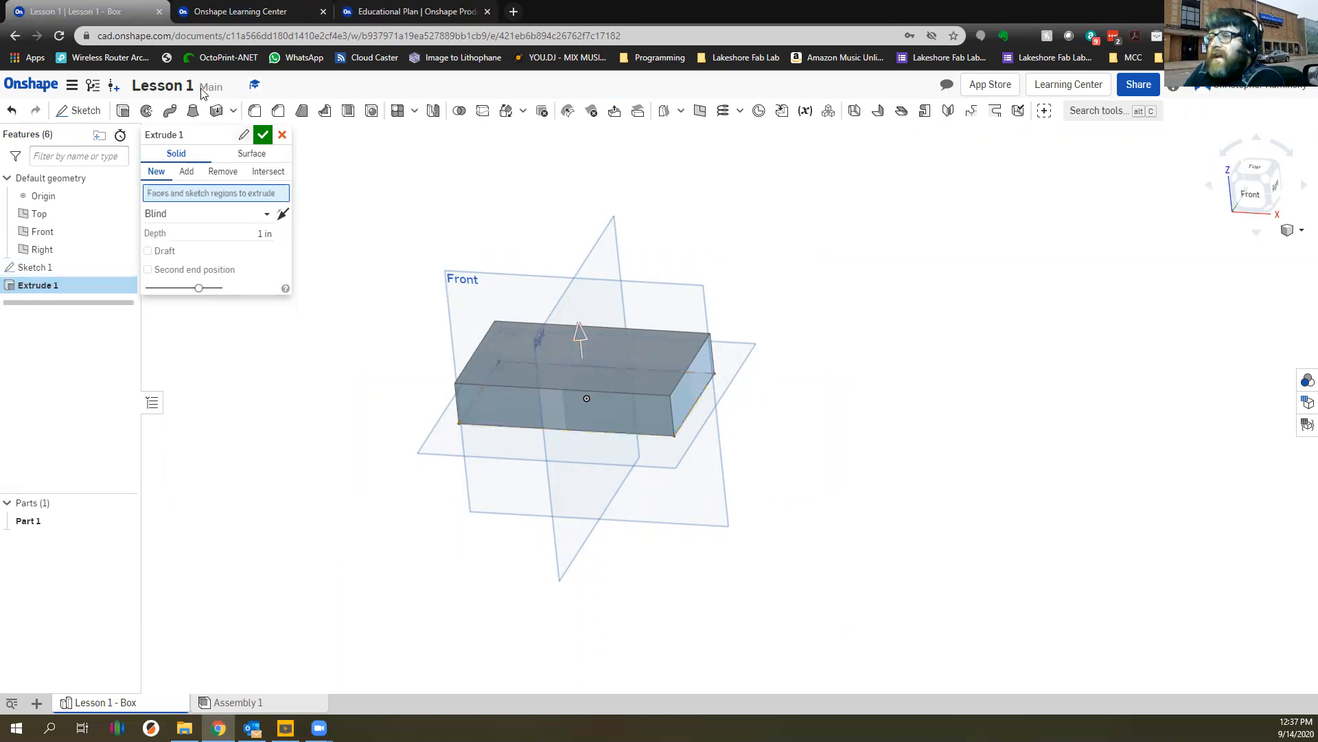
left_click(282, 135)
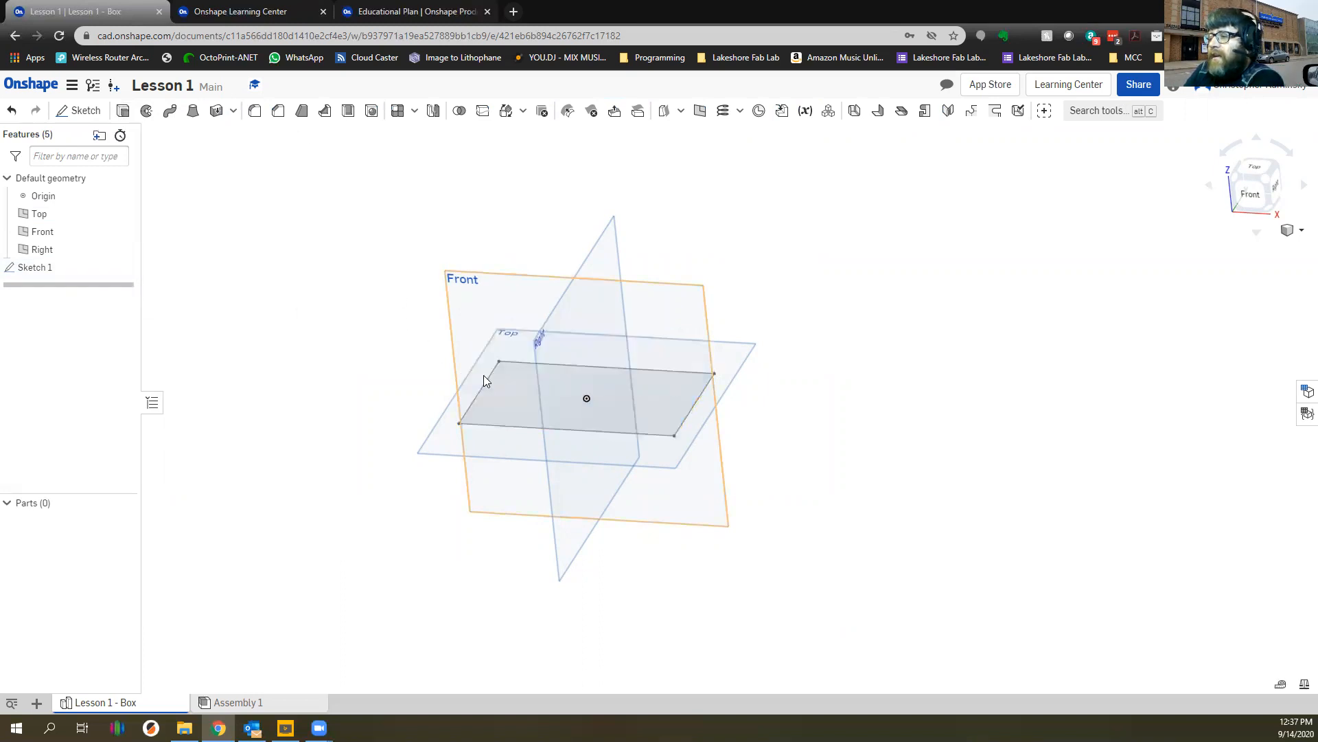
Extrude the preselected rectangle region as a new solid with a Blind depth of 1 in, and undo the extrusion
left_click(513, 391)
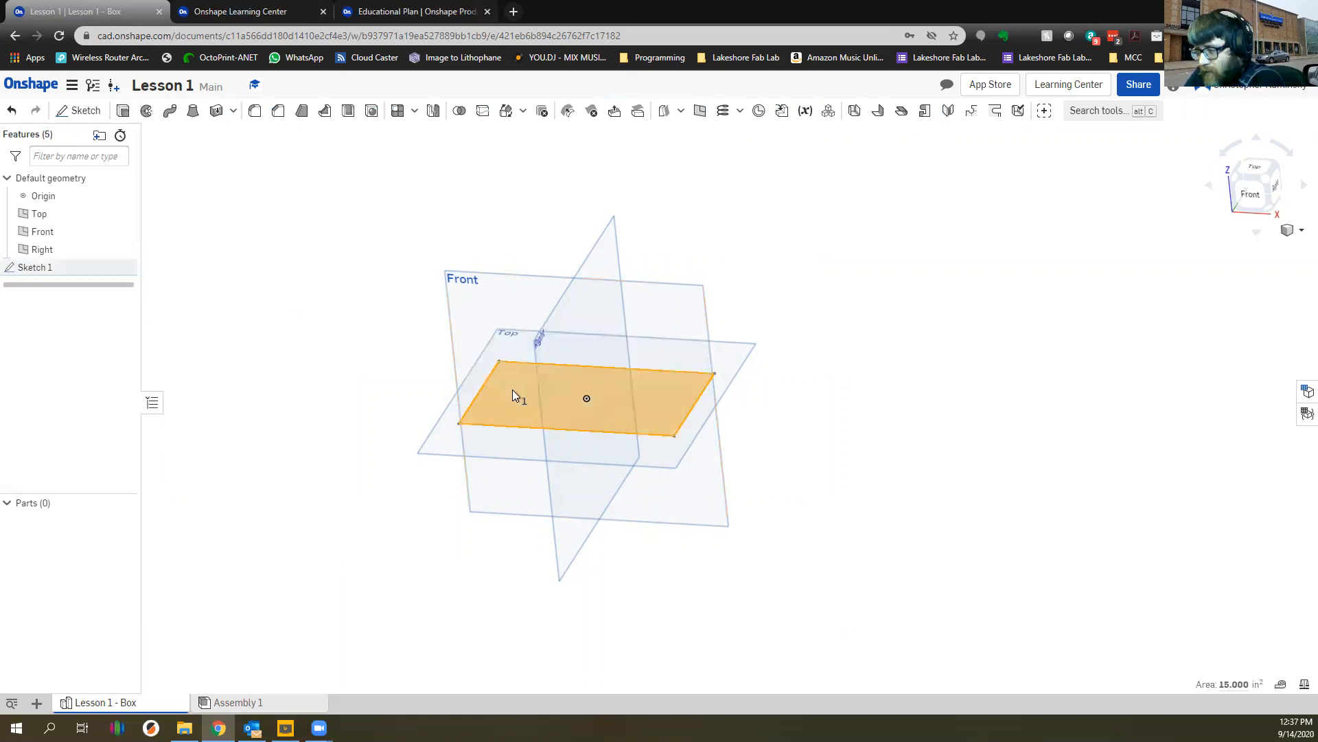
left_click(125, 113)
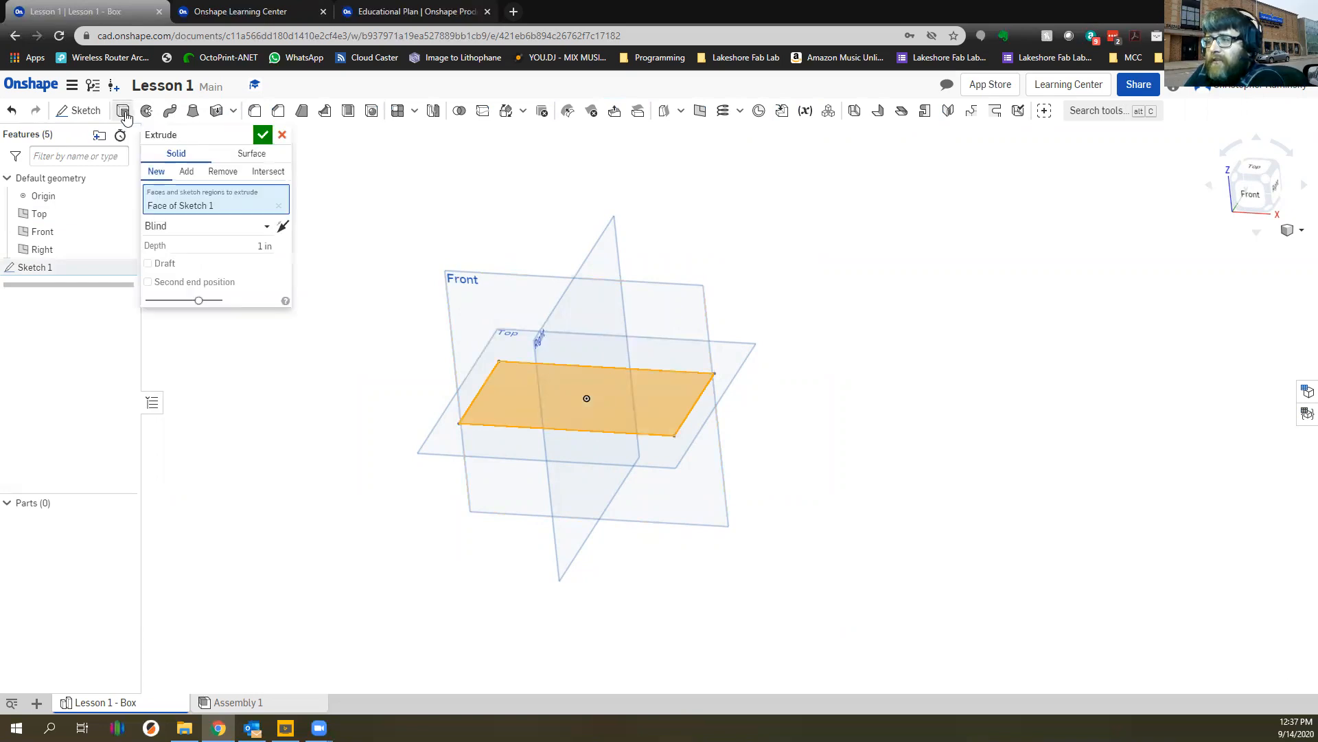
left_click(265, 132)
key("ctrl+z")
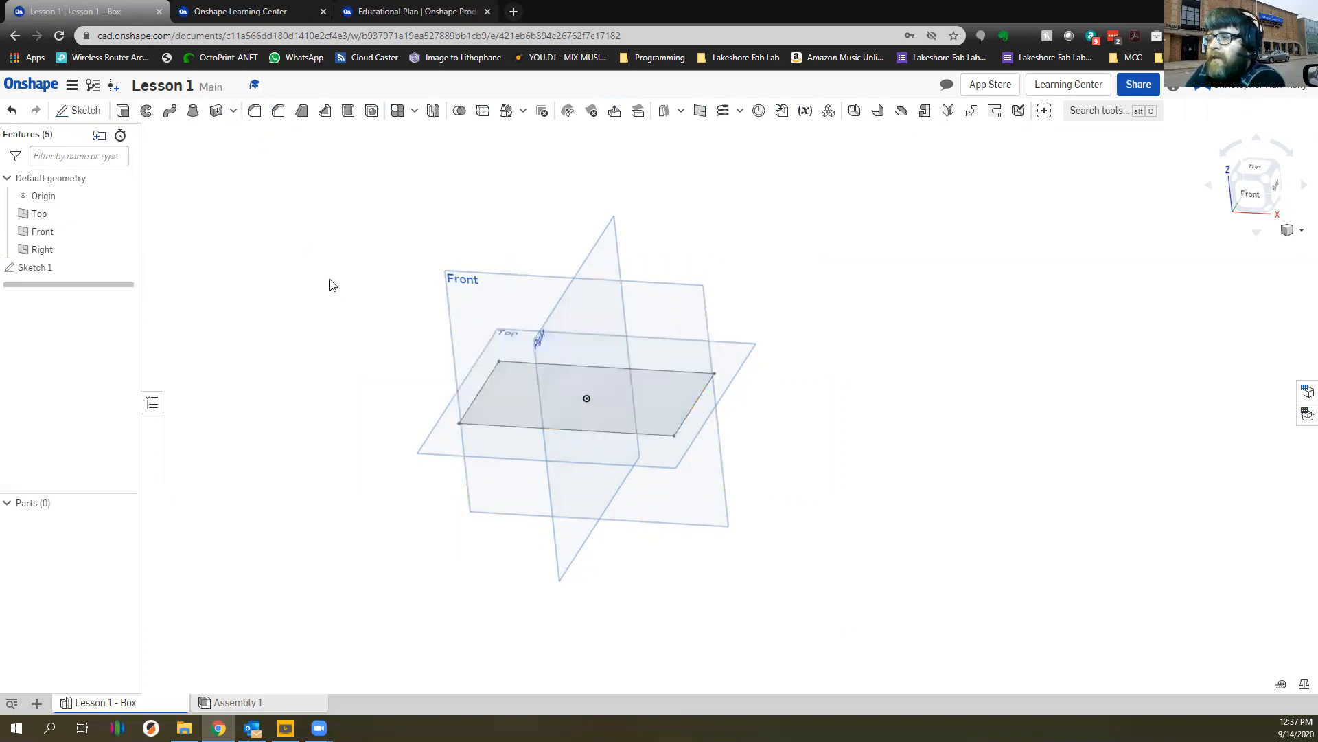
Set up a Symmetric extrusion of the rectangle region as a new solid and pull its depth to about 4.12 in
left_click(124, 111)
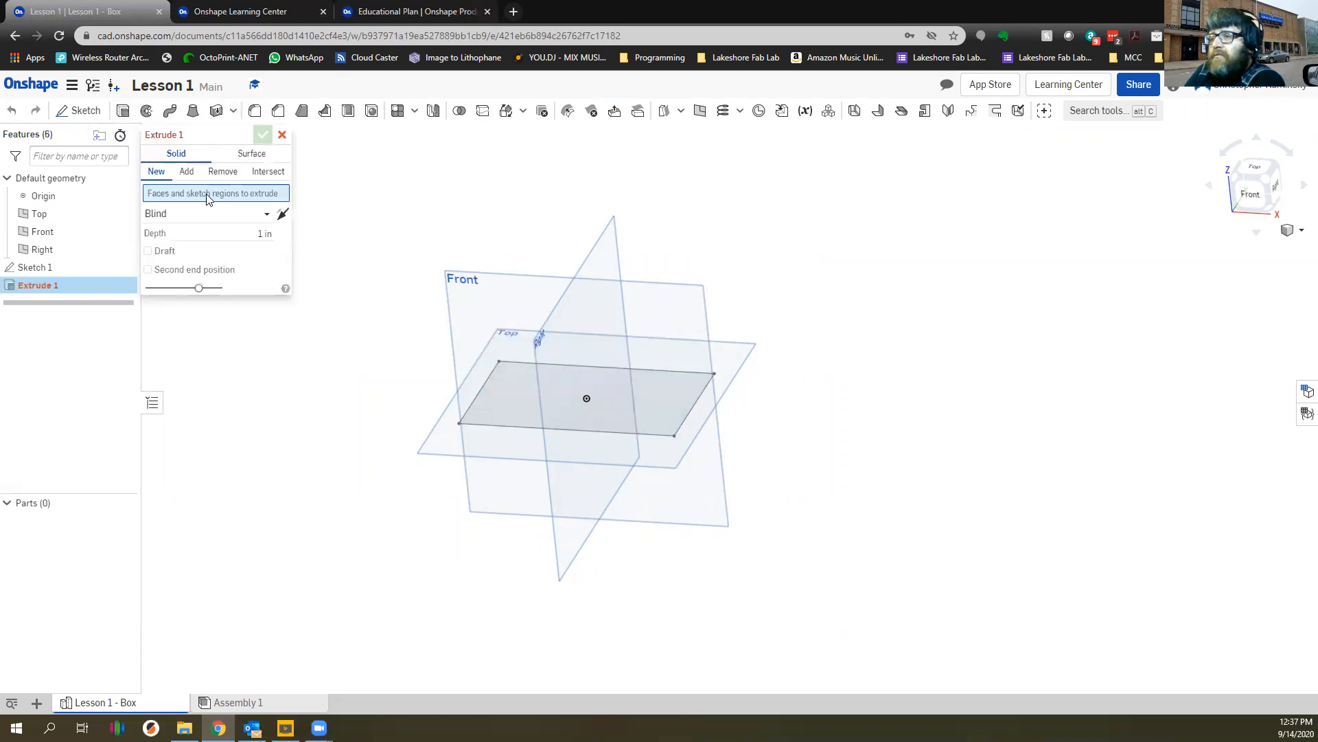
left_click(643, 378)
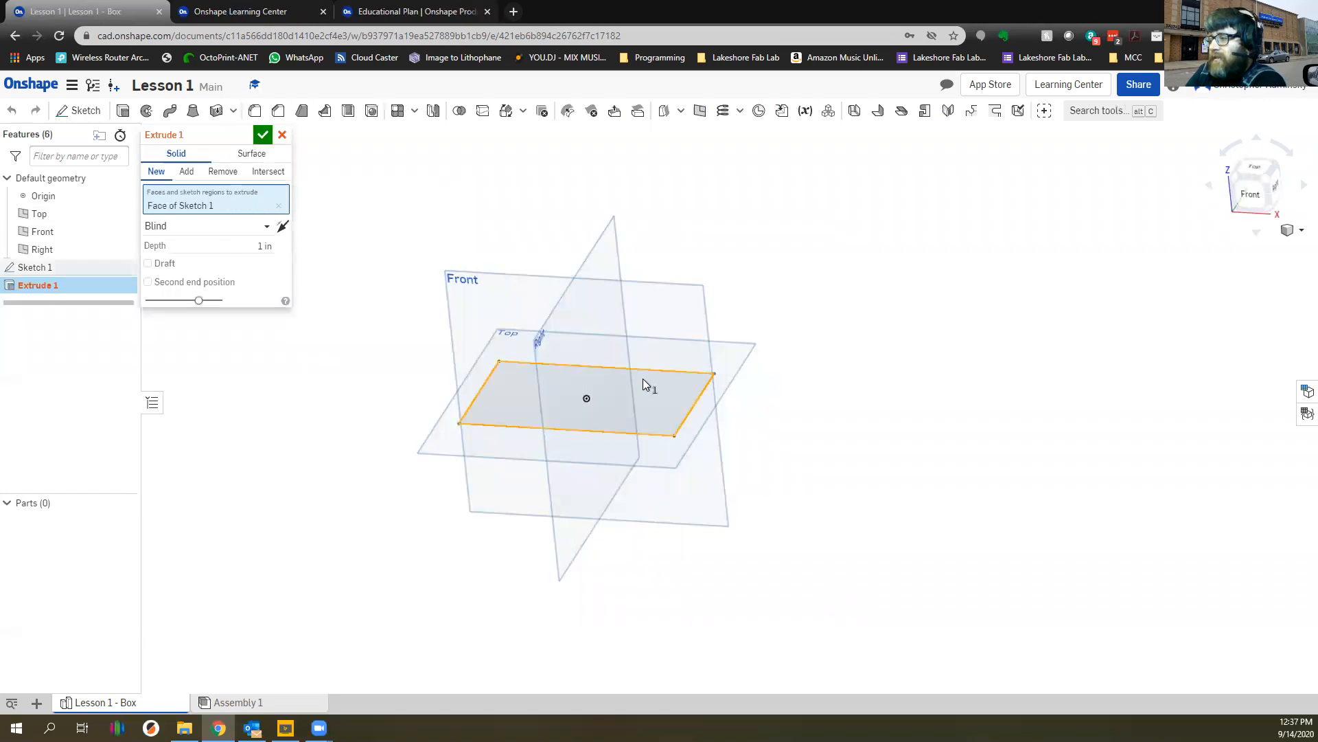
left_click(266, 230)
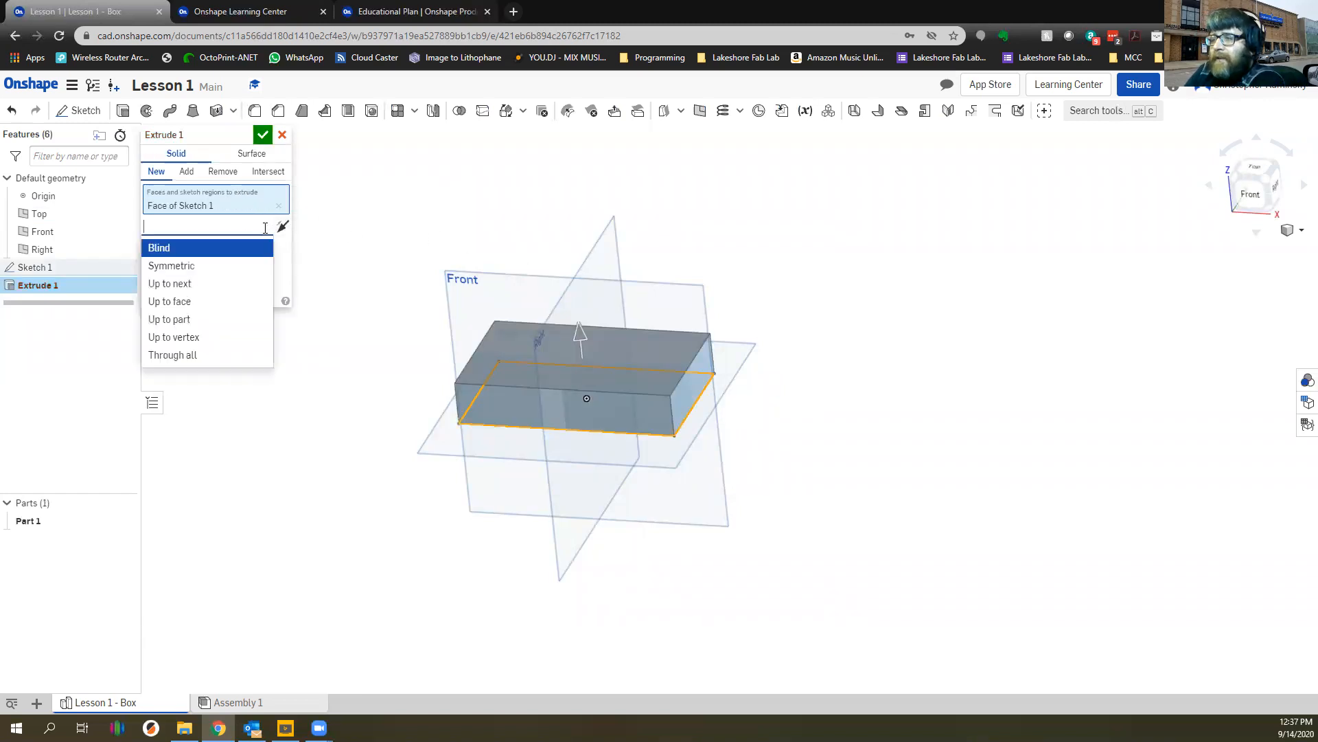
left_click(238, 273)
right_click_drag(528, 373, 548, 340)
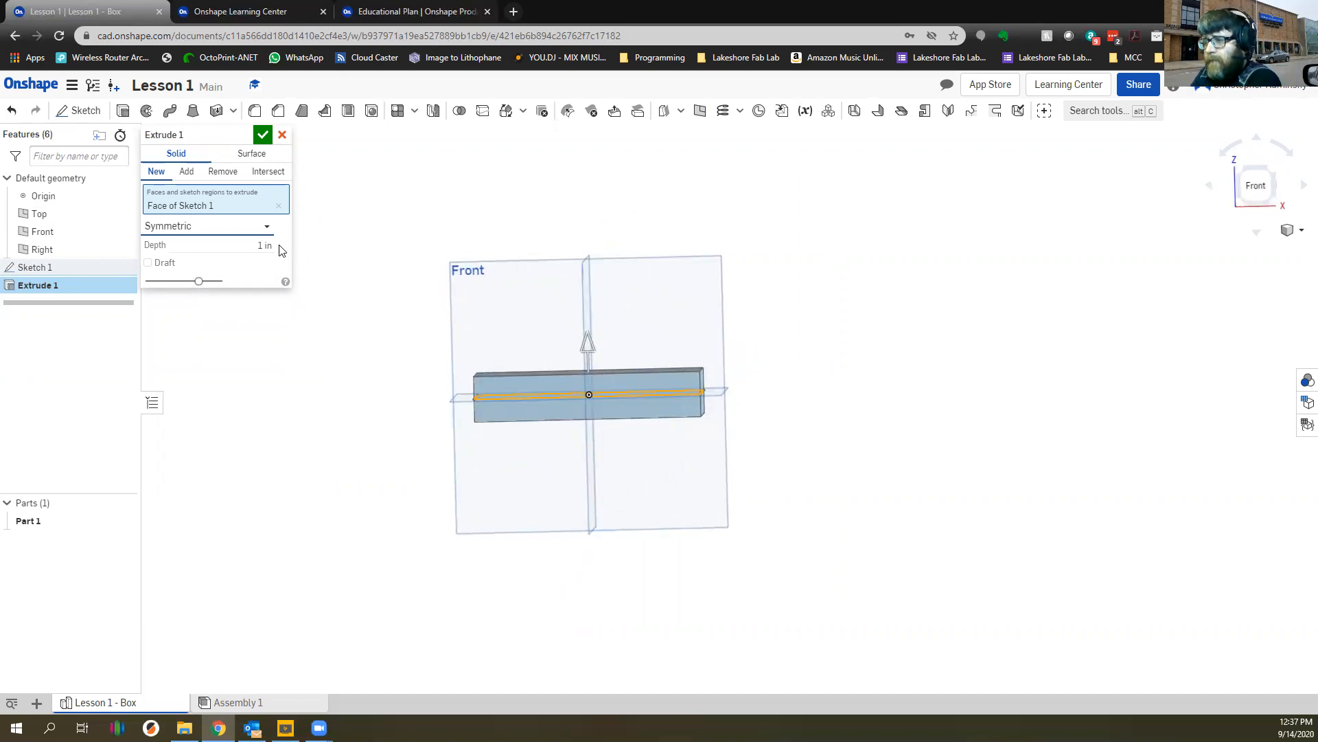
left_click_drag(594, 345, 600, 272)
right_click_drag(667, 396, 651, 420)
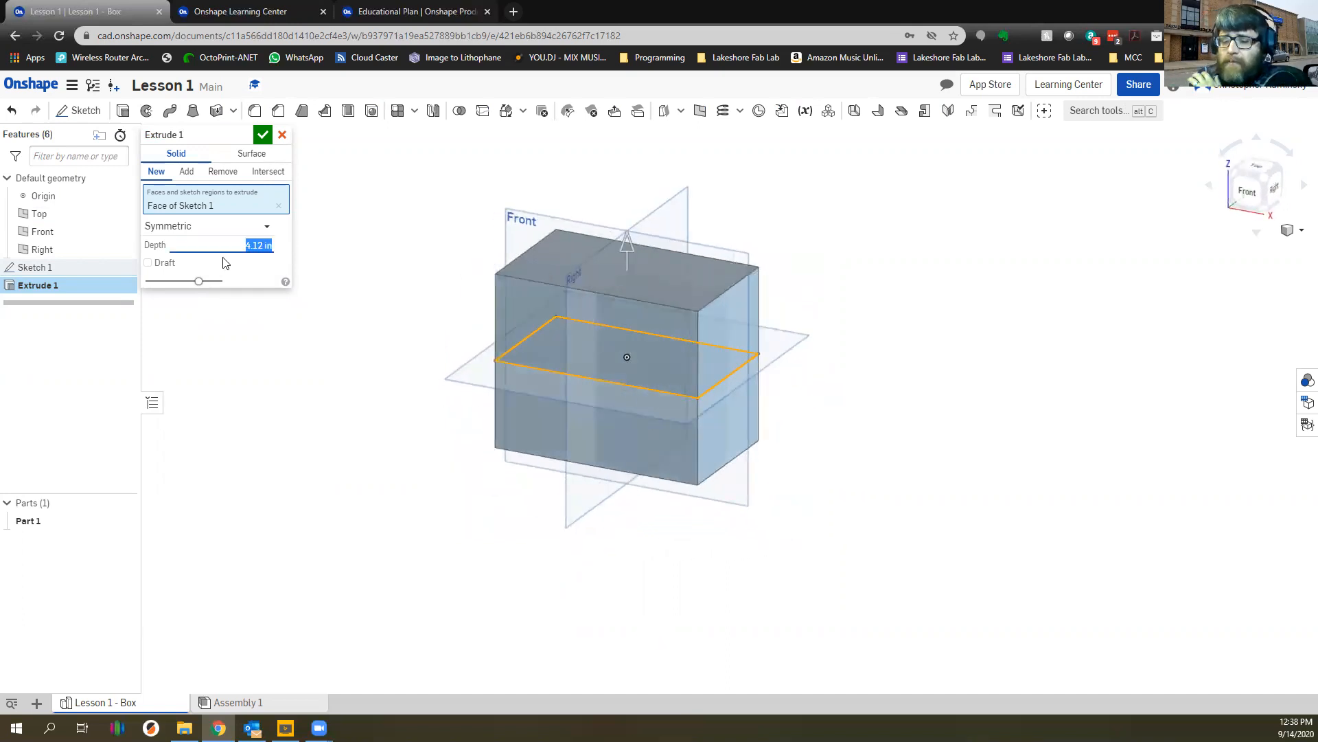
Set the extrusion depth to 2.5 in, change the end type to Blind, and accept the extrusion
type("2")
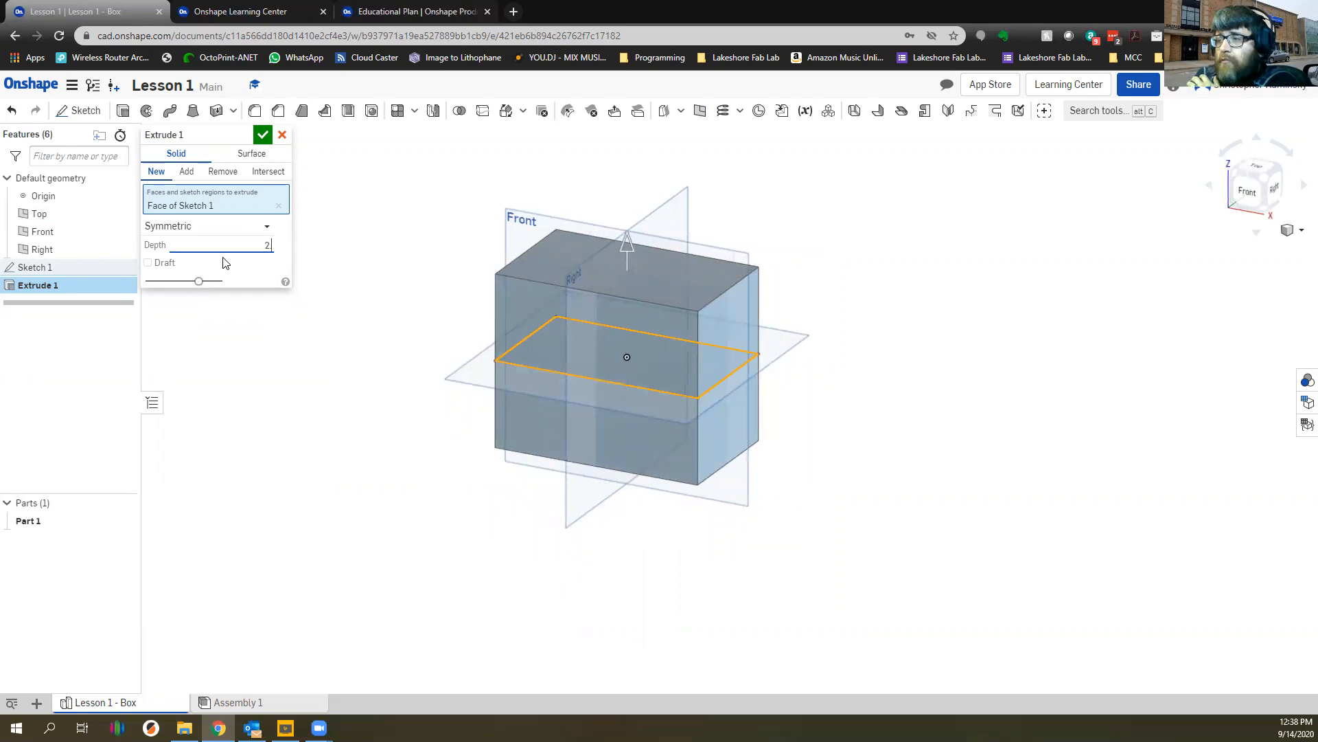
type(".5")
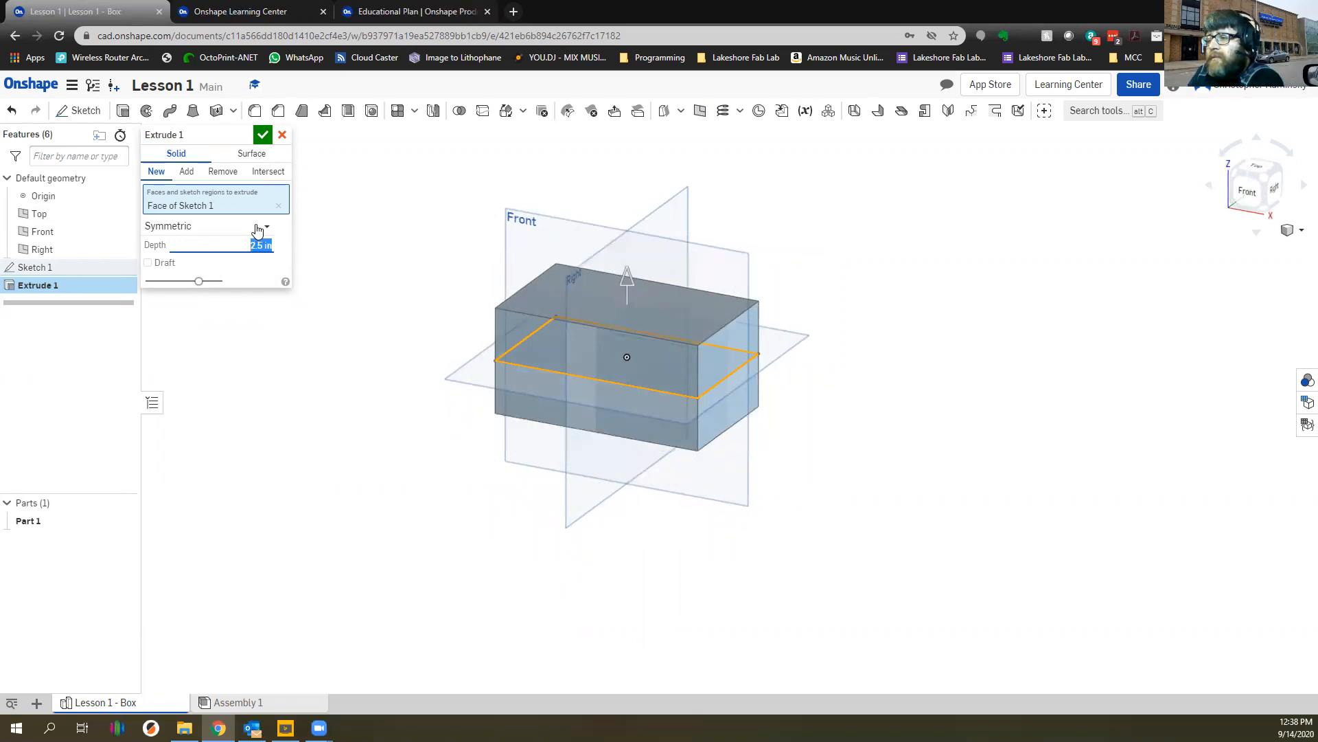
left_click(256, 225)
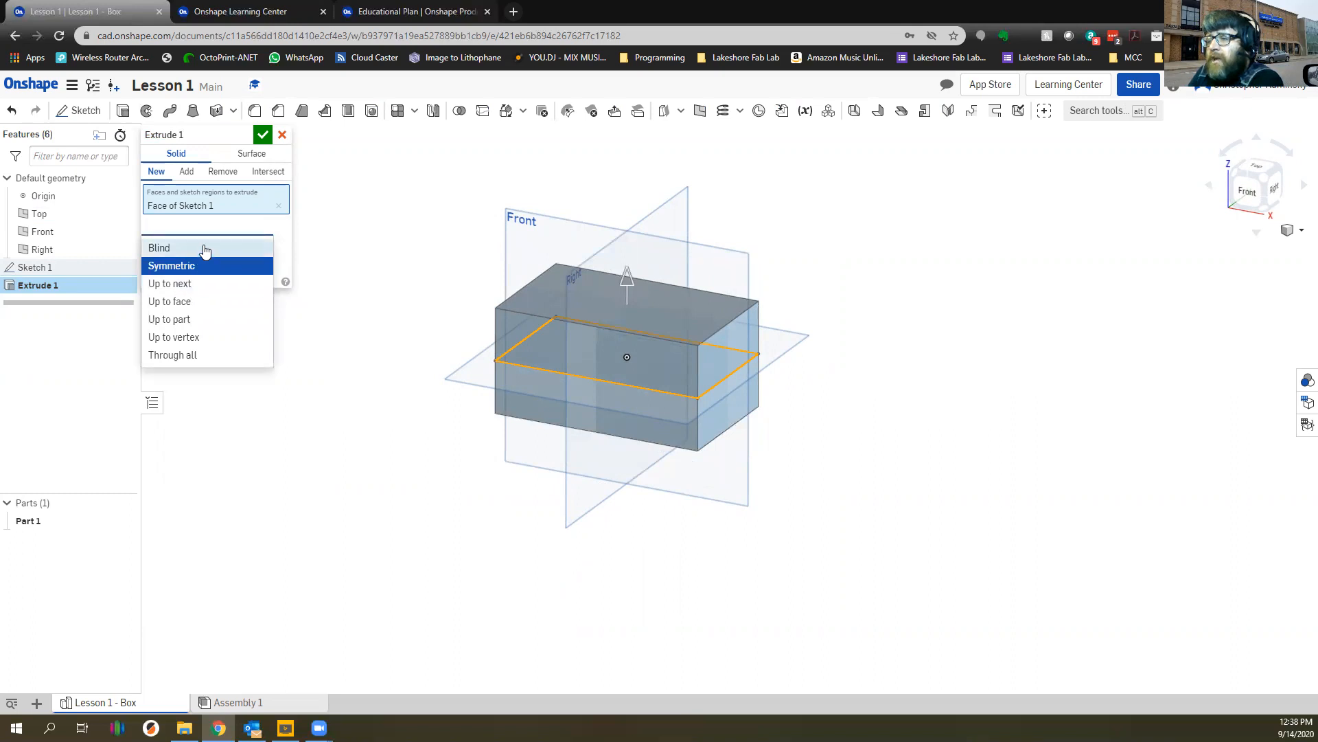
left_click(204, 248)
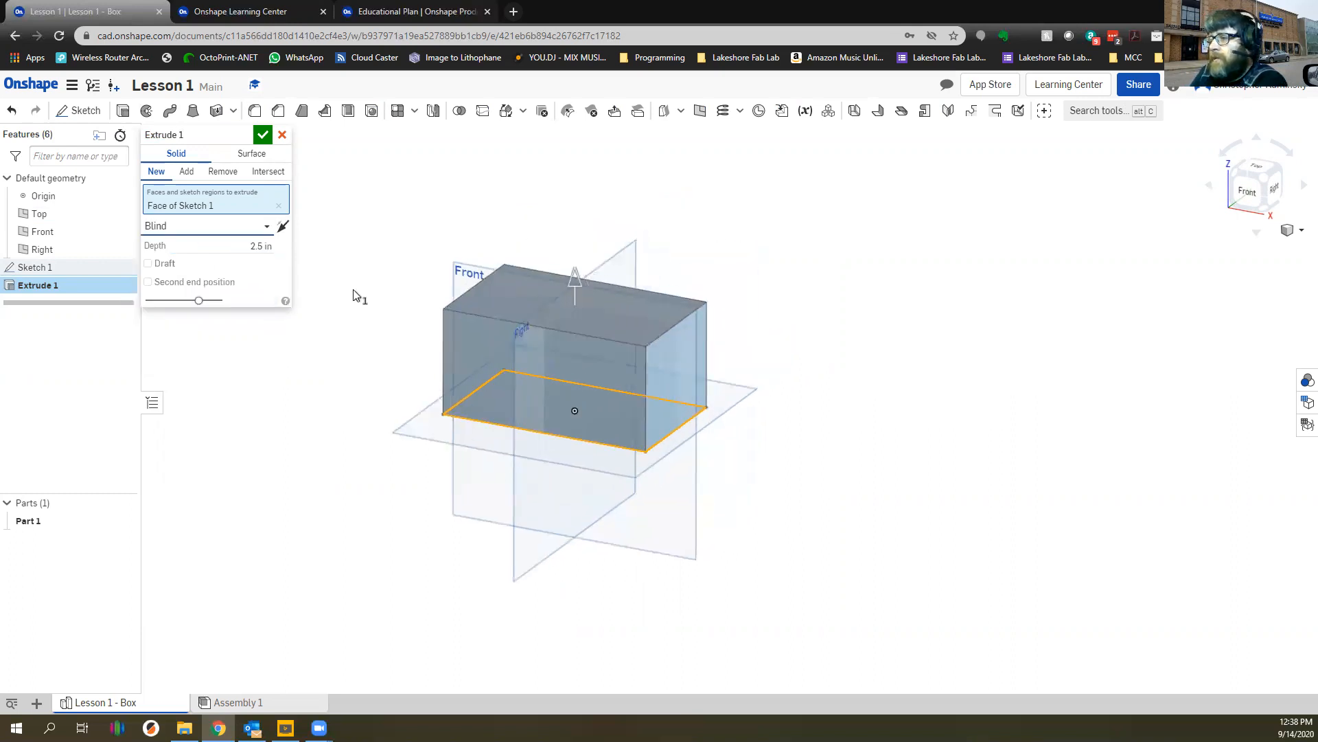
mouse_move(671, 401)
right_mouse_down()
mouse_move(633, 396)
mouse_move(669, 405)
right_mouse_up()
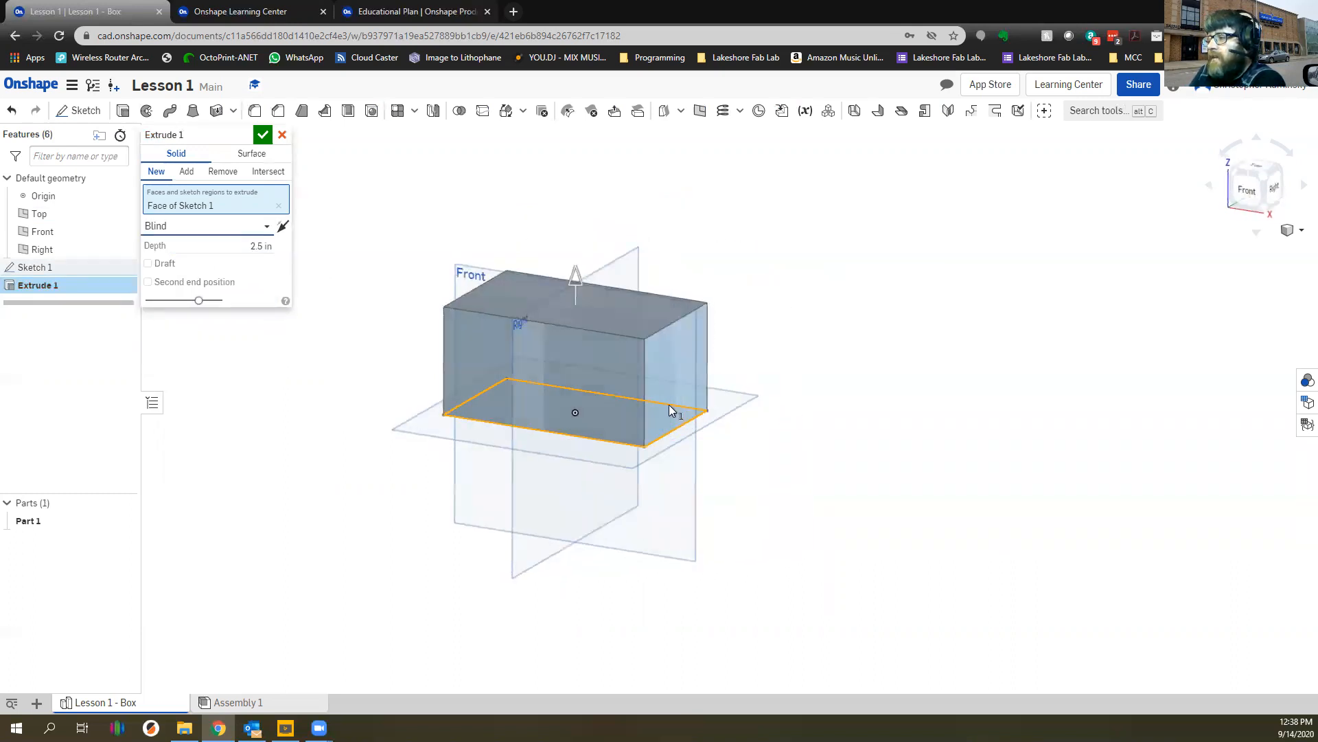
middle_click_drag(558, 353, 604, 407)
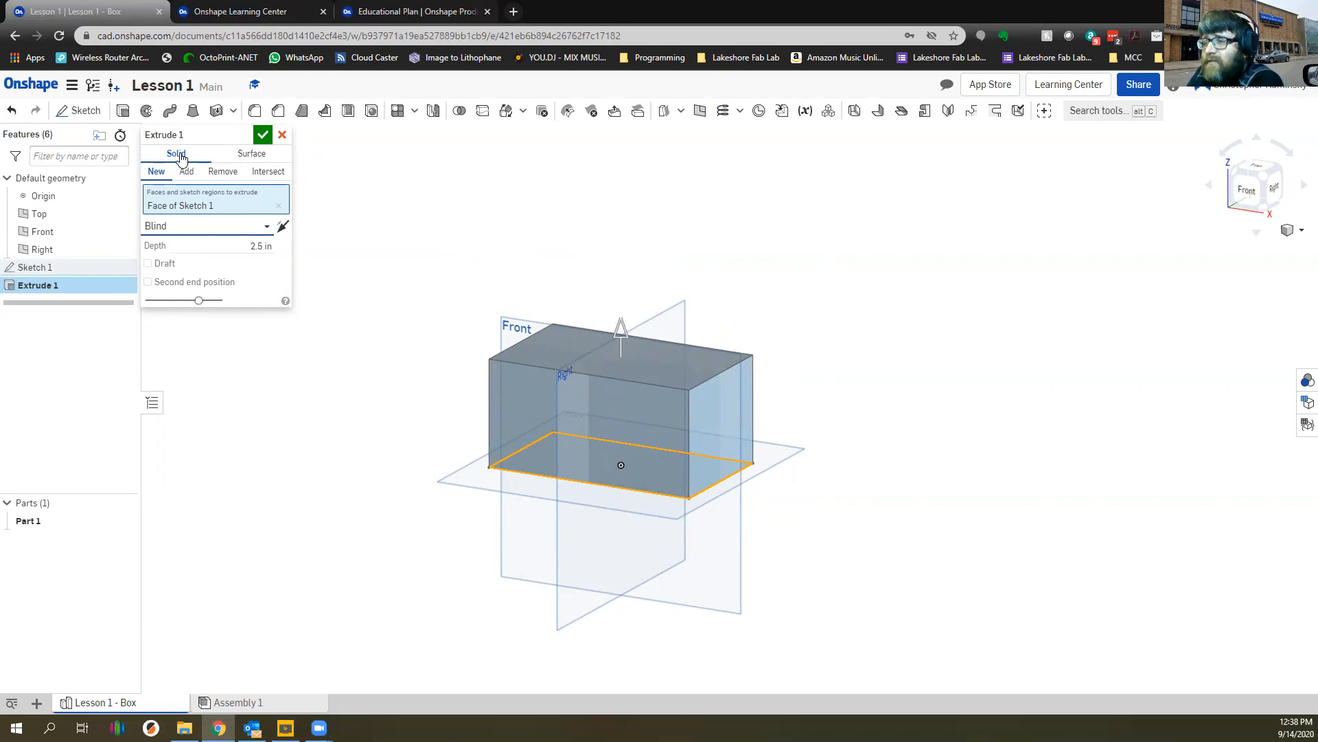
left_click(263, 134)
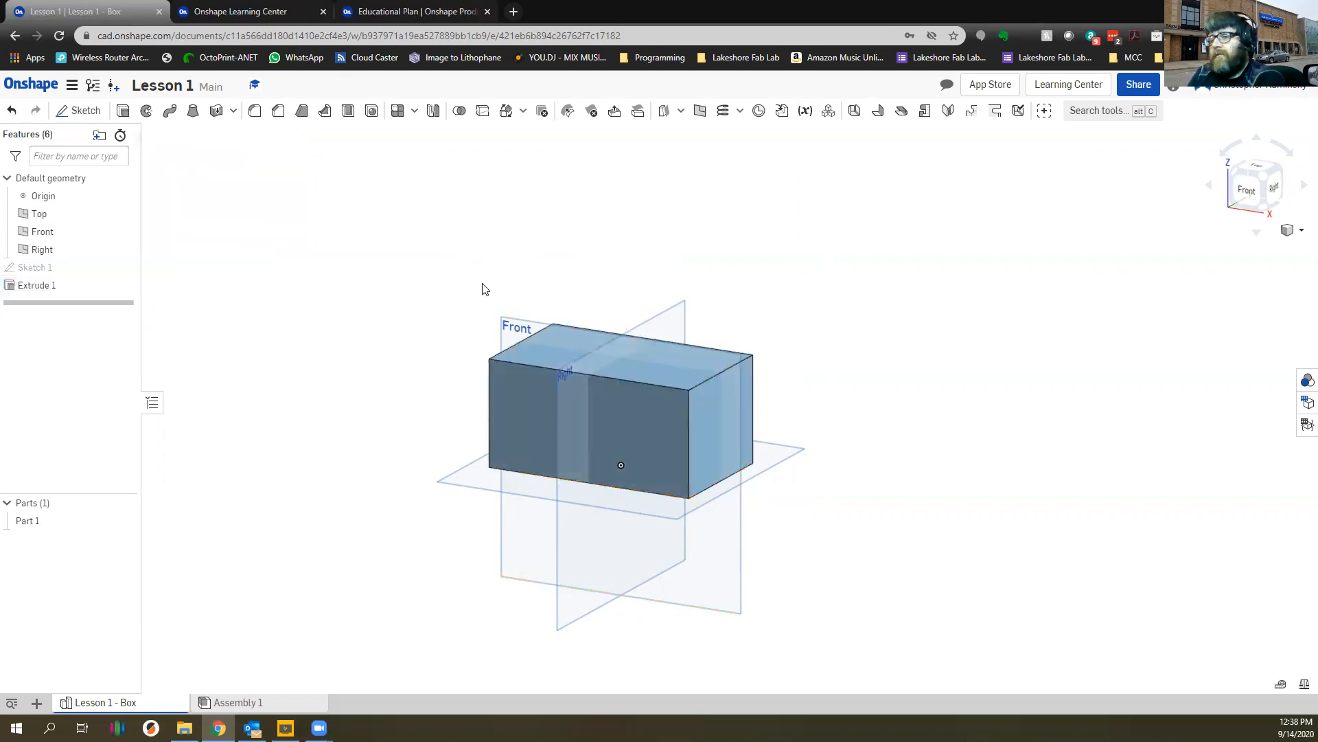
right_click_drag(587, 343, 357, 336)
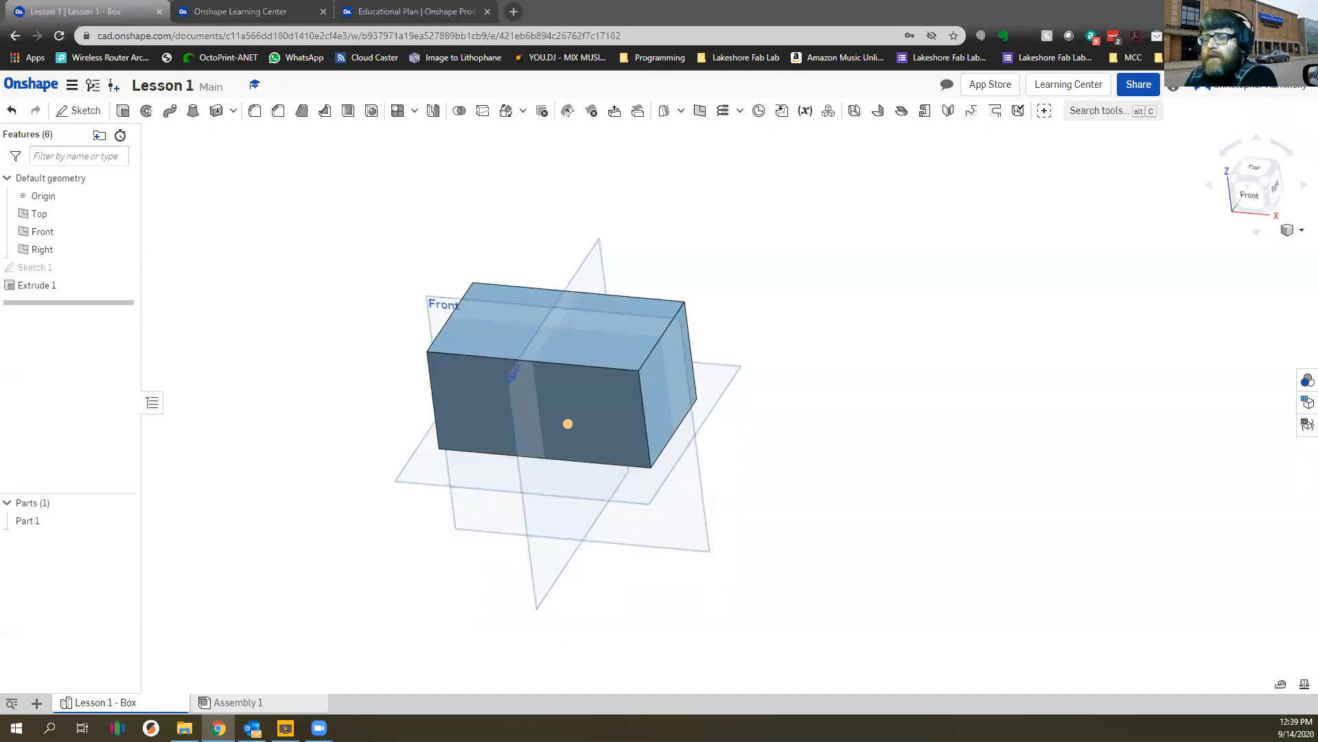
middle_click_drag(555, 288, 608, 290)
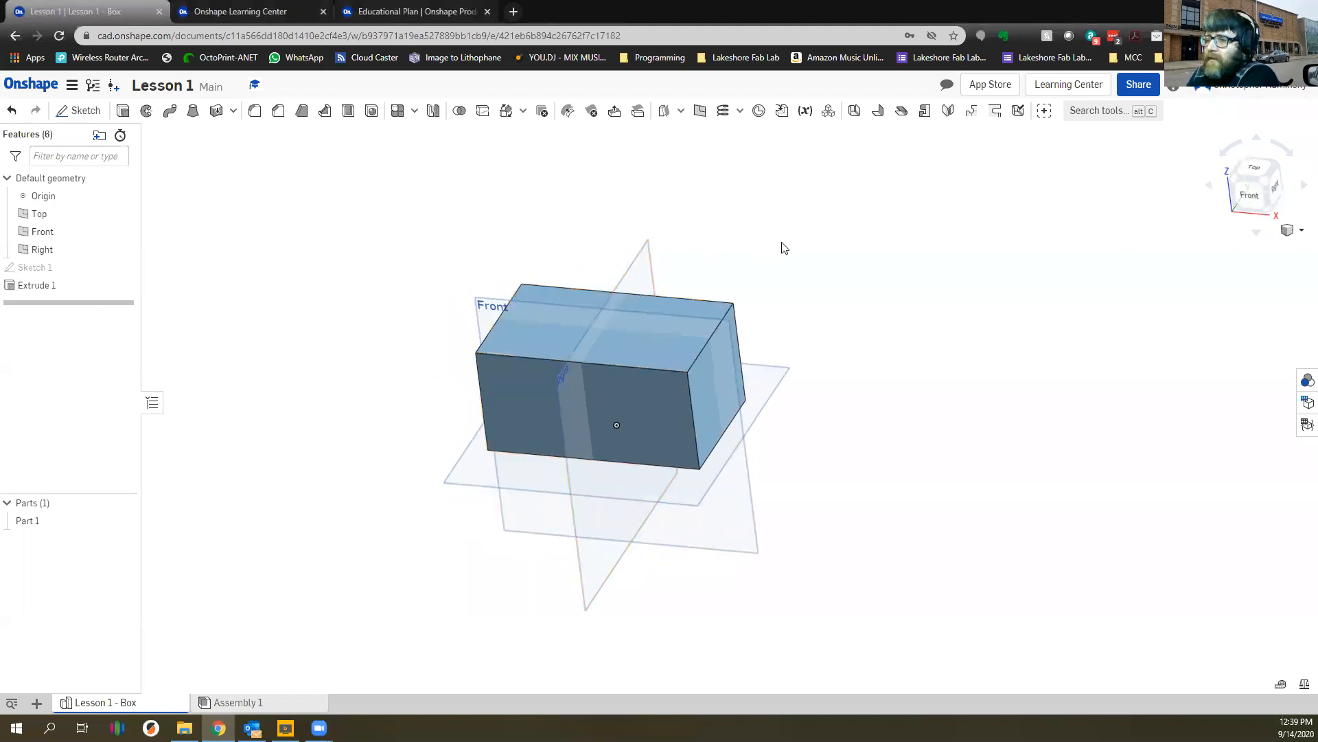
middle_click_drag(707, 263, 650, 273)
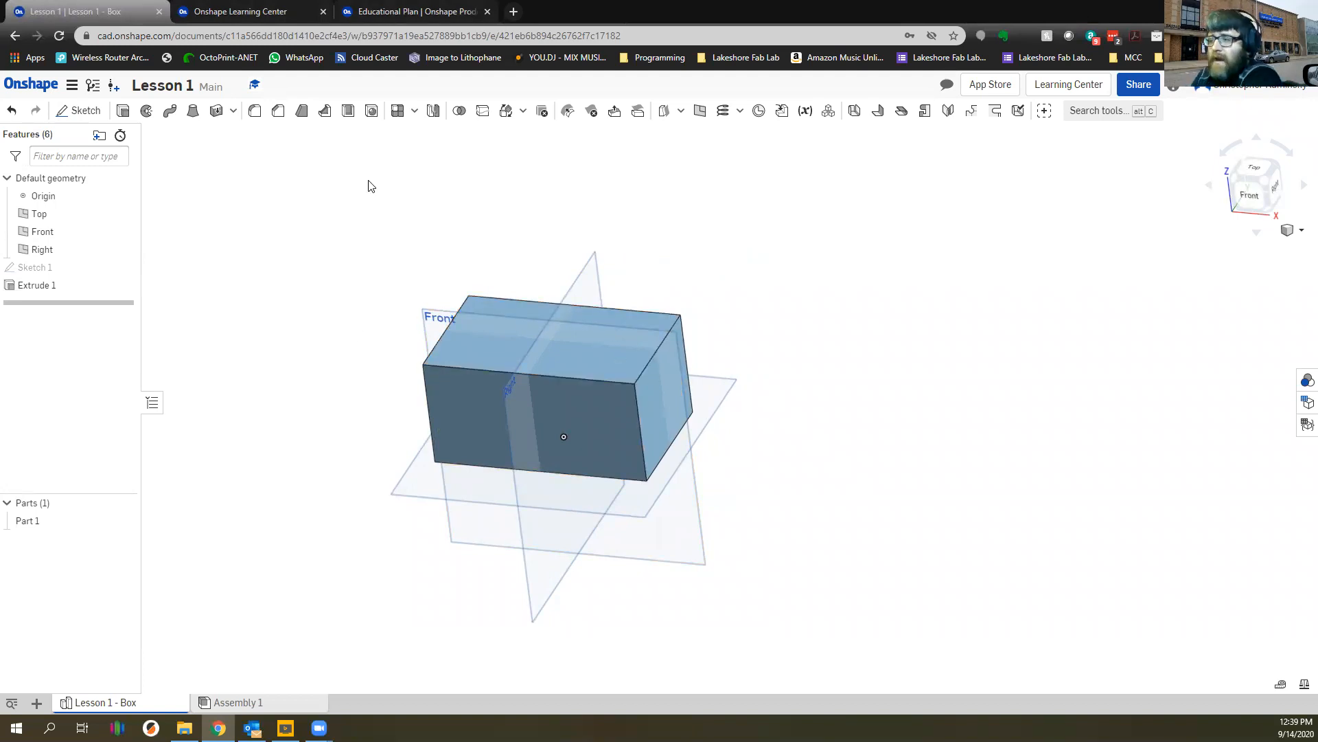
left_click(518, 314)
left_click(506, 229)
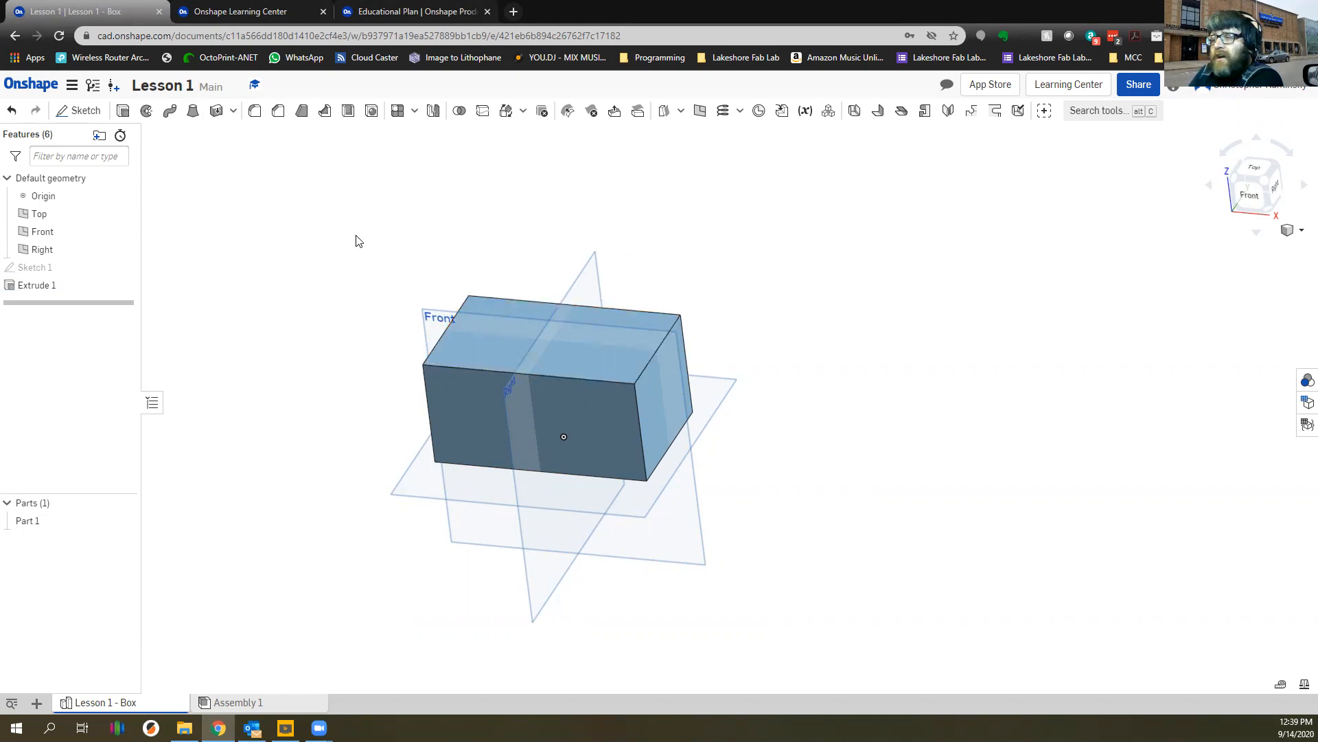
Start a new sketch on the box's top face and orient the view normal to that face
left_click(94, 117)
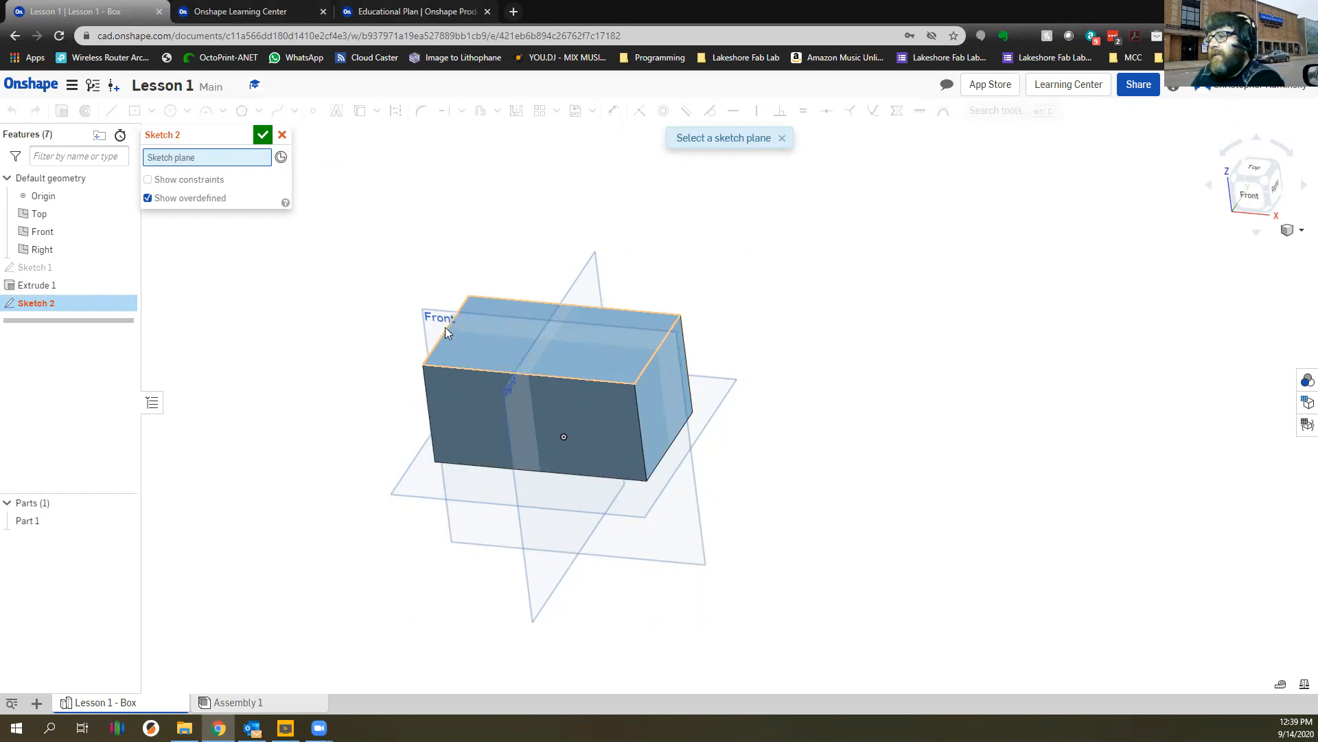
left_click(513, 324)
scroll(492, 292, "down", 2)
middle_click_drag(495, 292, 570, 327)
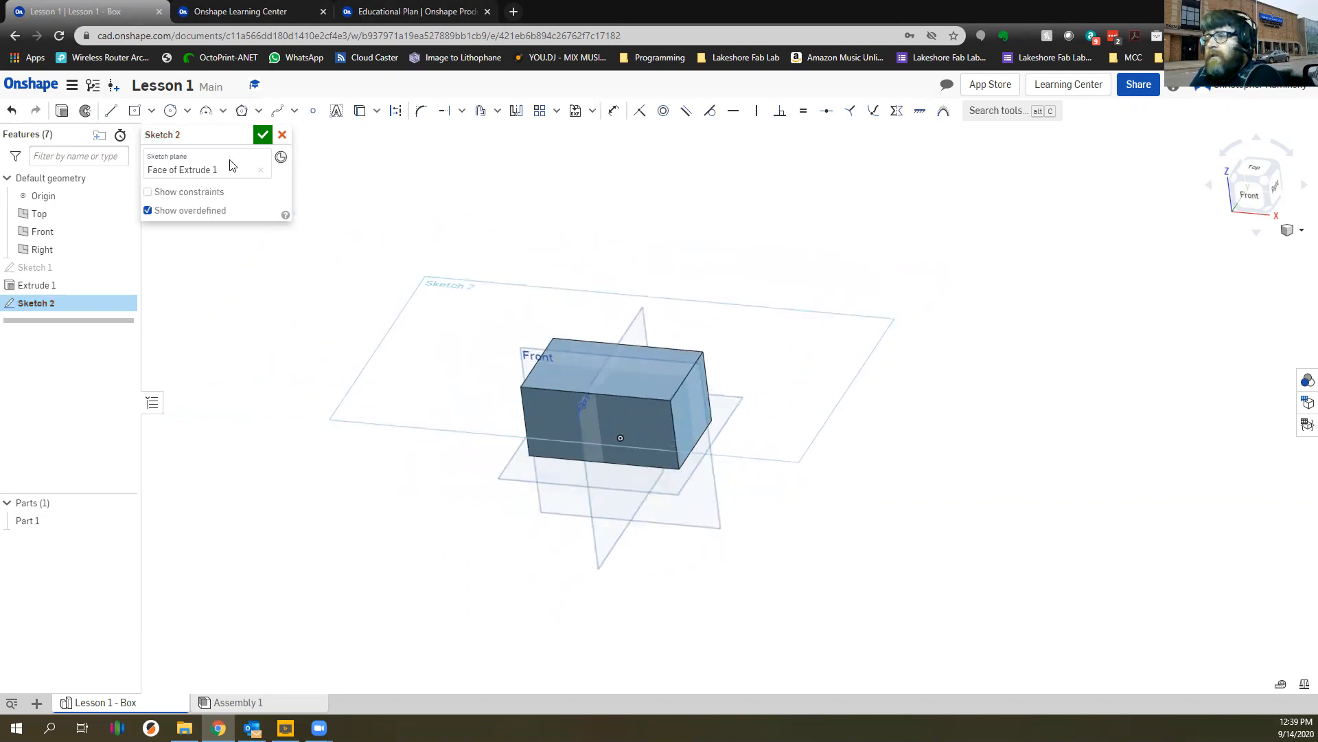
key("n")
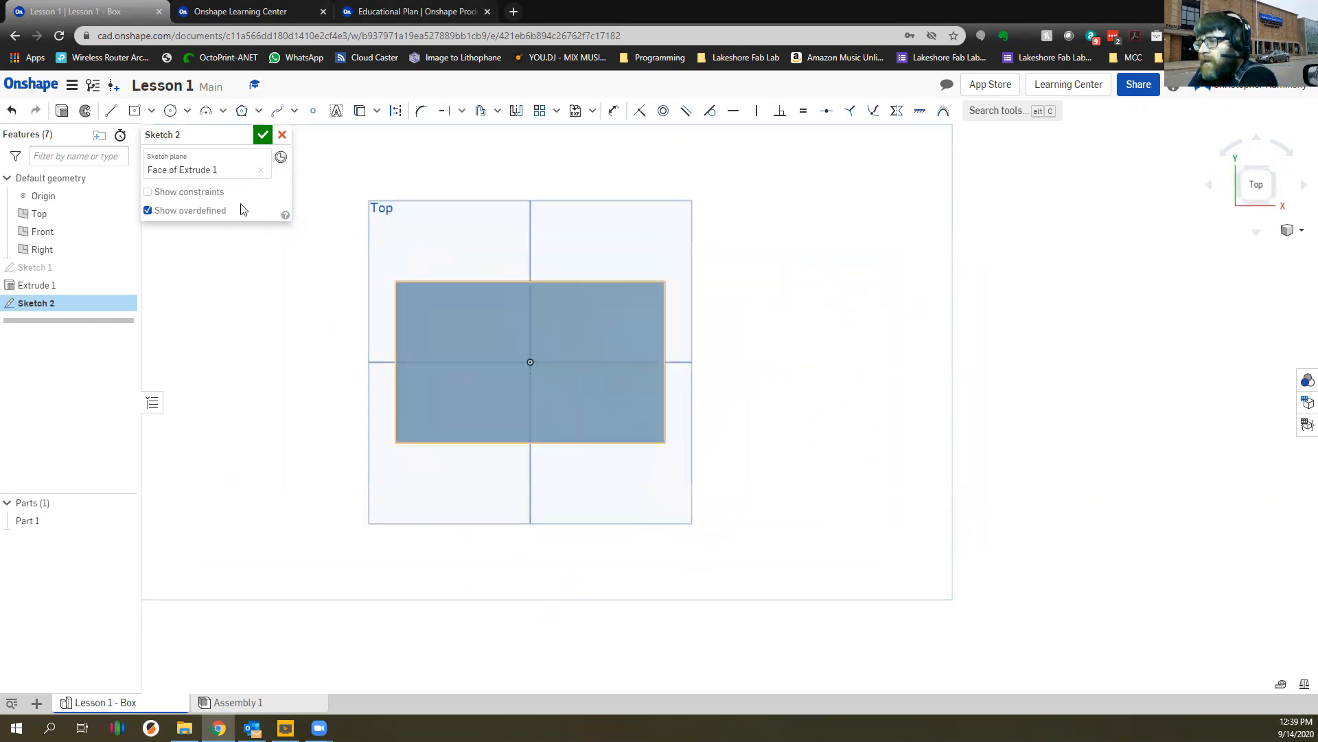
Sketch a centre-point rectangle from the origin inside the box's top face, about 4.41 by 2.44 in
left_click(135, 112)
left_click(530, 362)
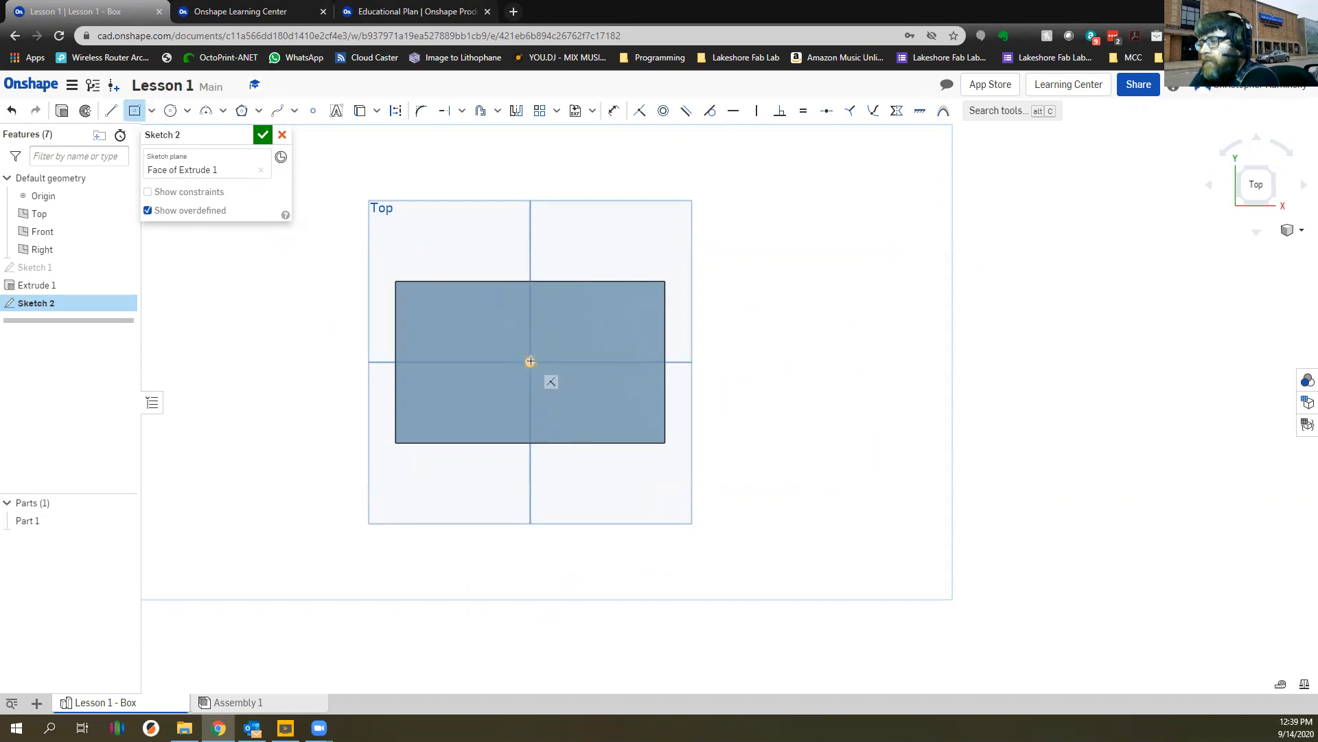
left_click(411, 296)
key("Escape")
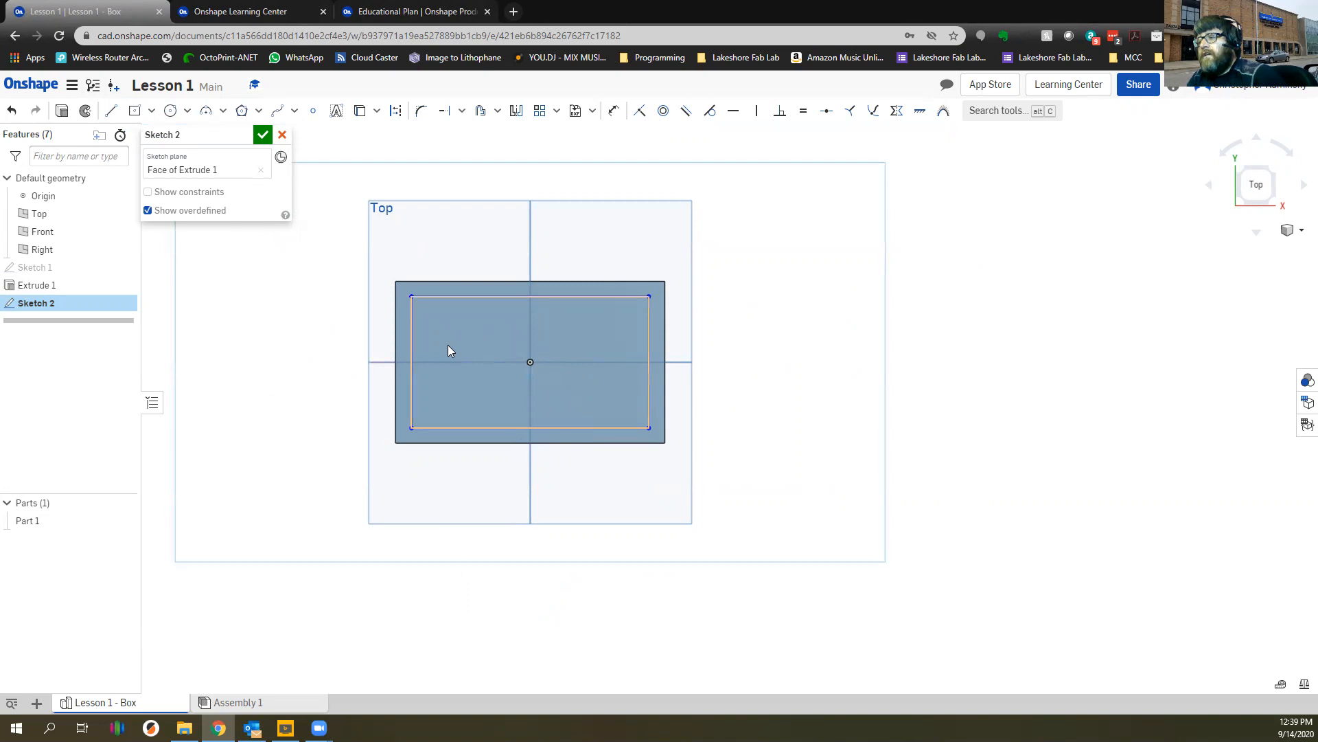
Dimension the inner rectangle's width and height, keeping the sizes as drawn
key("o")
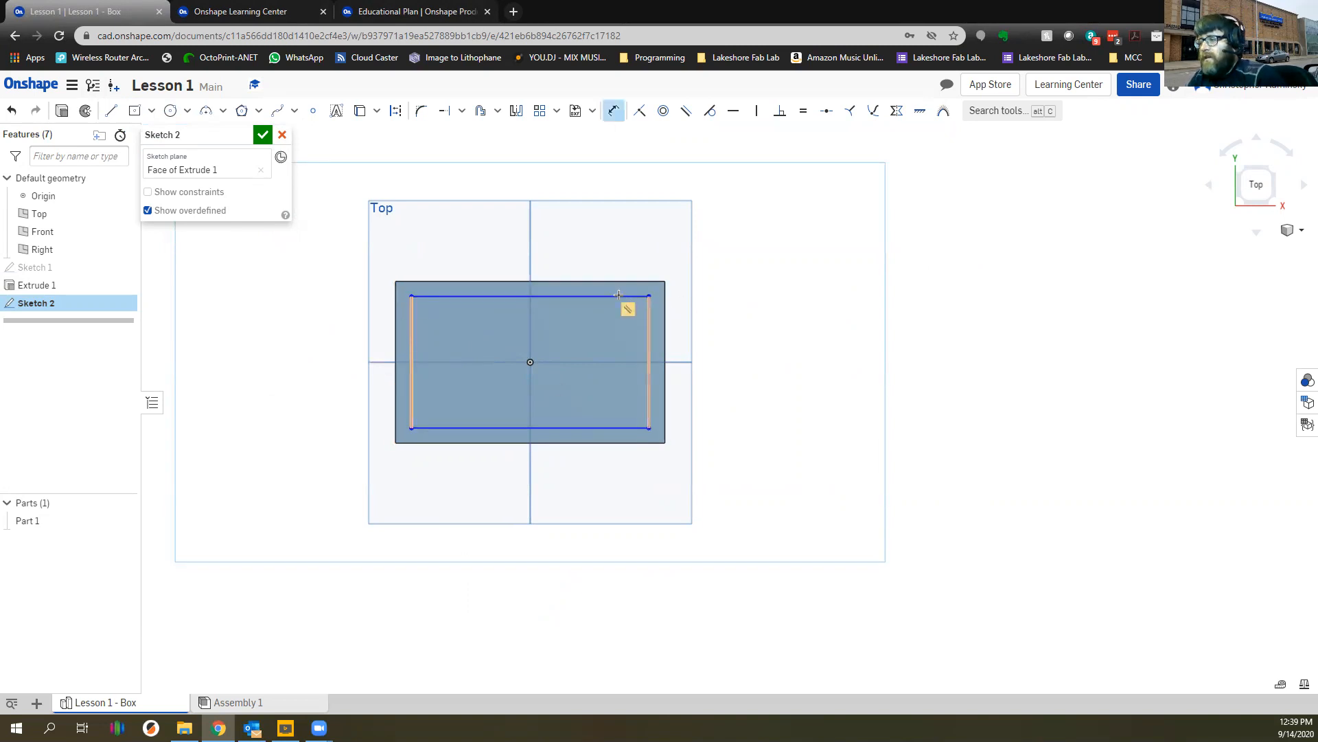
left_click(562, 296)
left_click(562, 259)
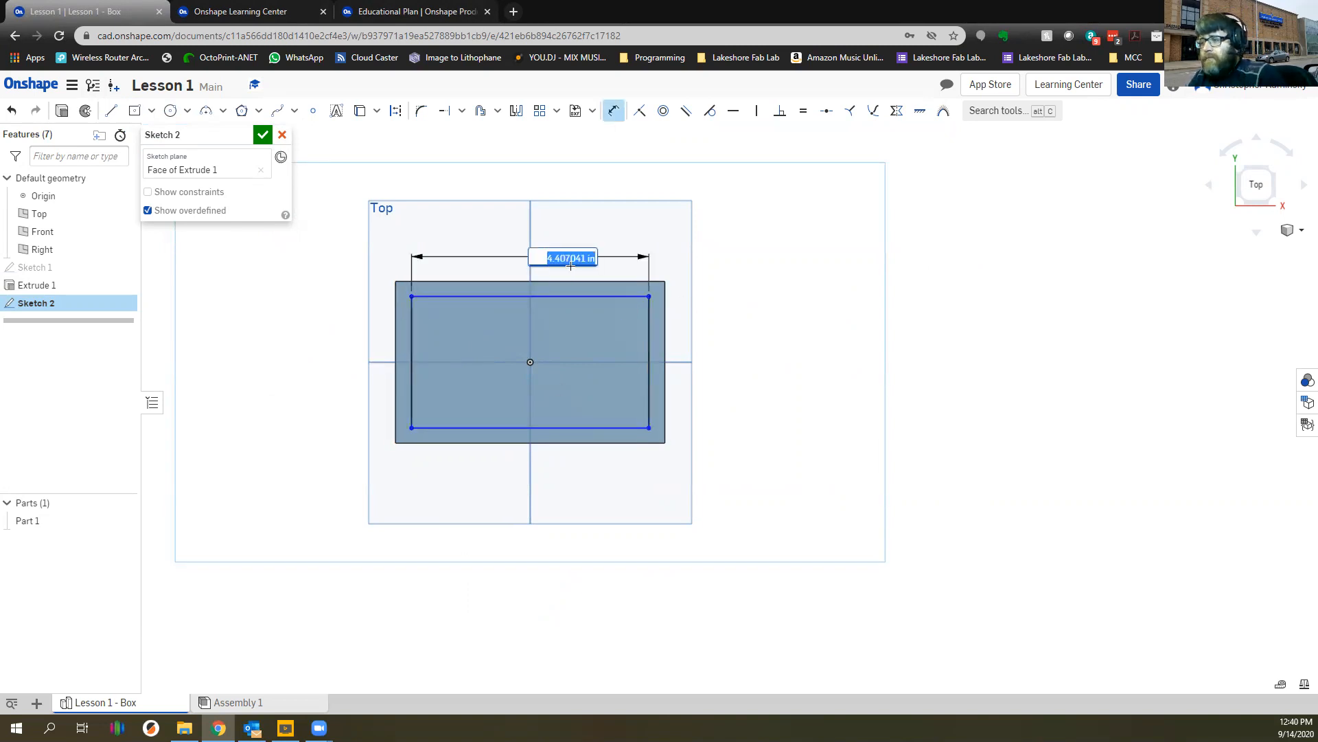
left_click(648, 315)
left_click(715, 325)
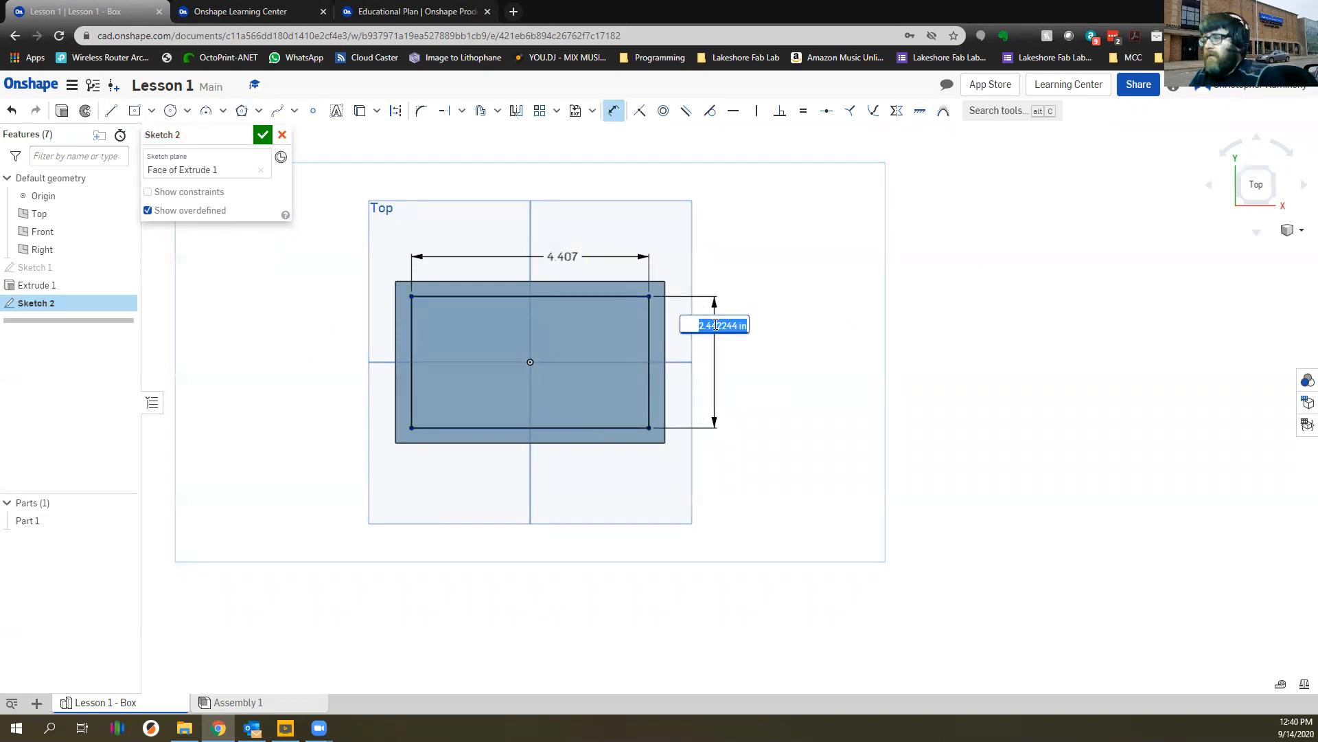
key("Return")
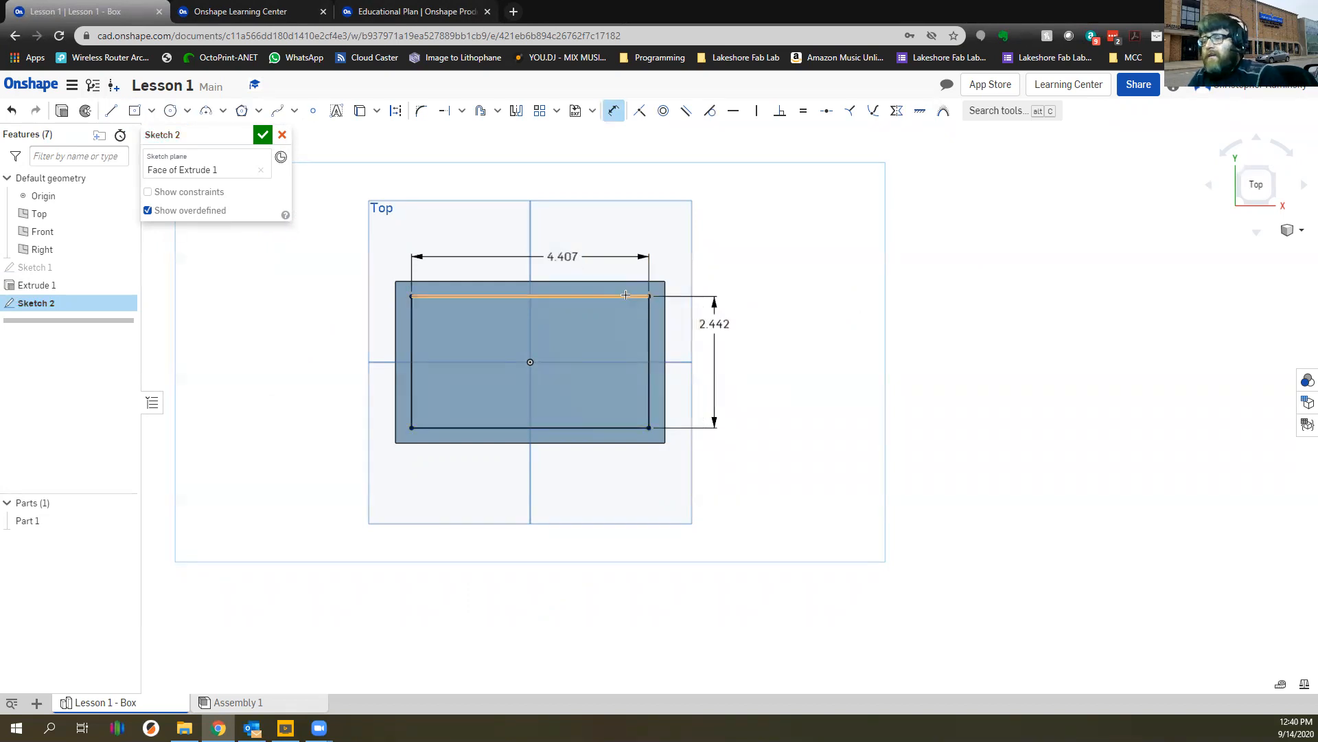
key("Escape")
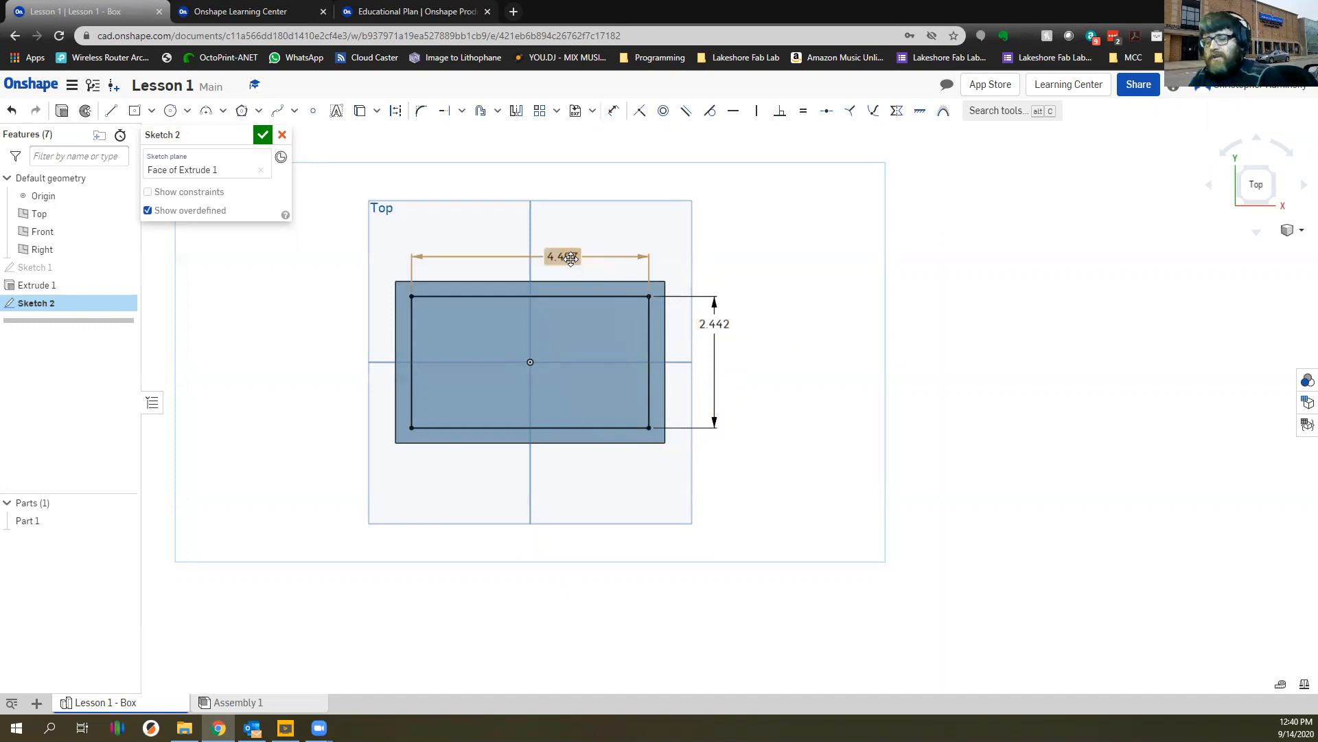
Delete the width and height dimensions of the inner rectangle
left_click(572, 259)
key("Delete")
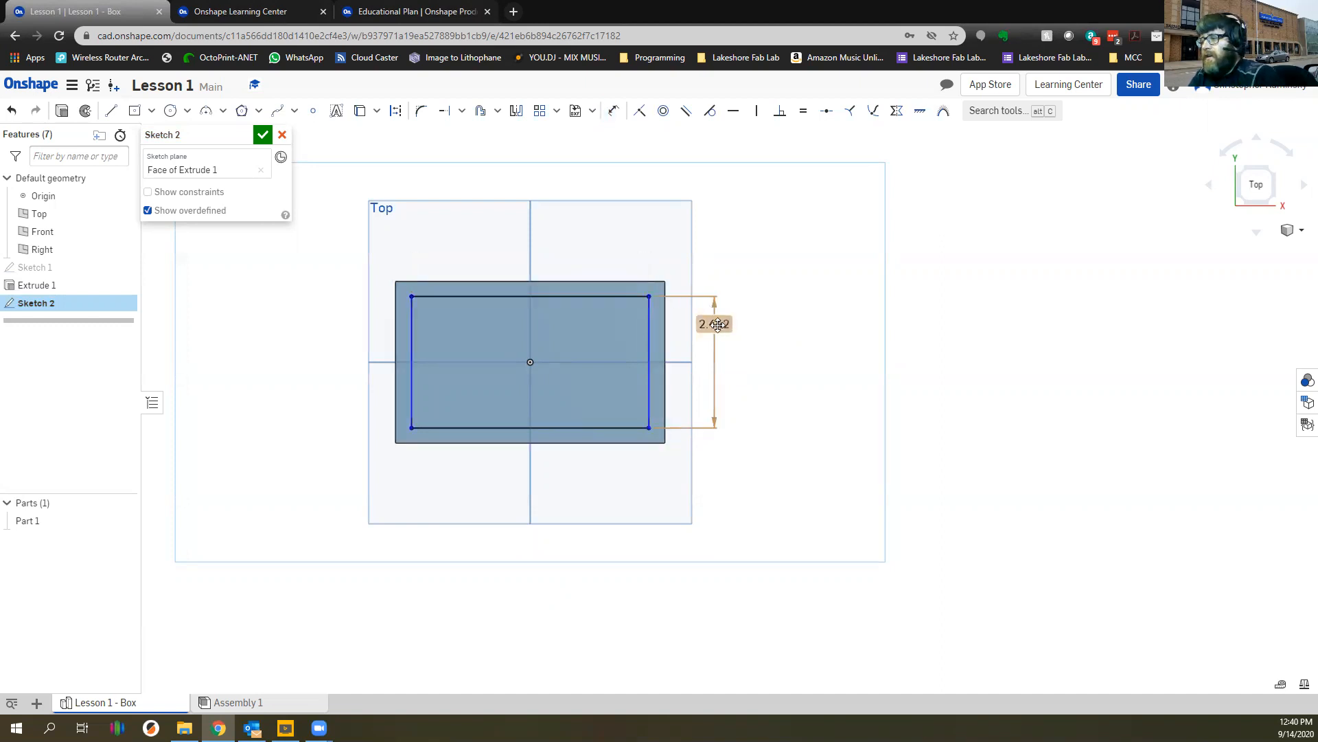
left_click(710, 328)
key("Delete")
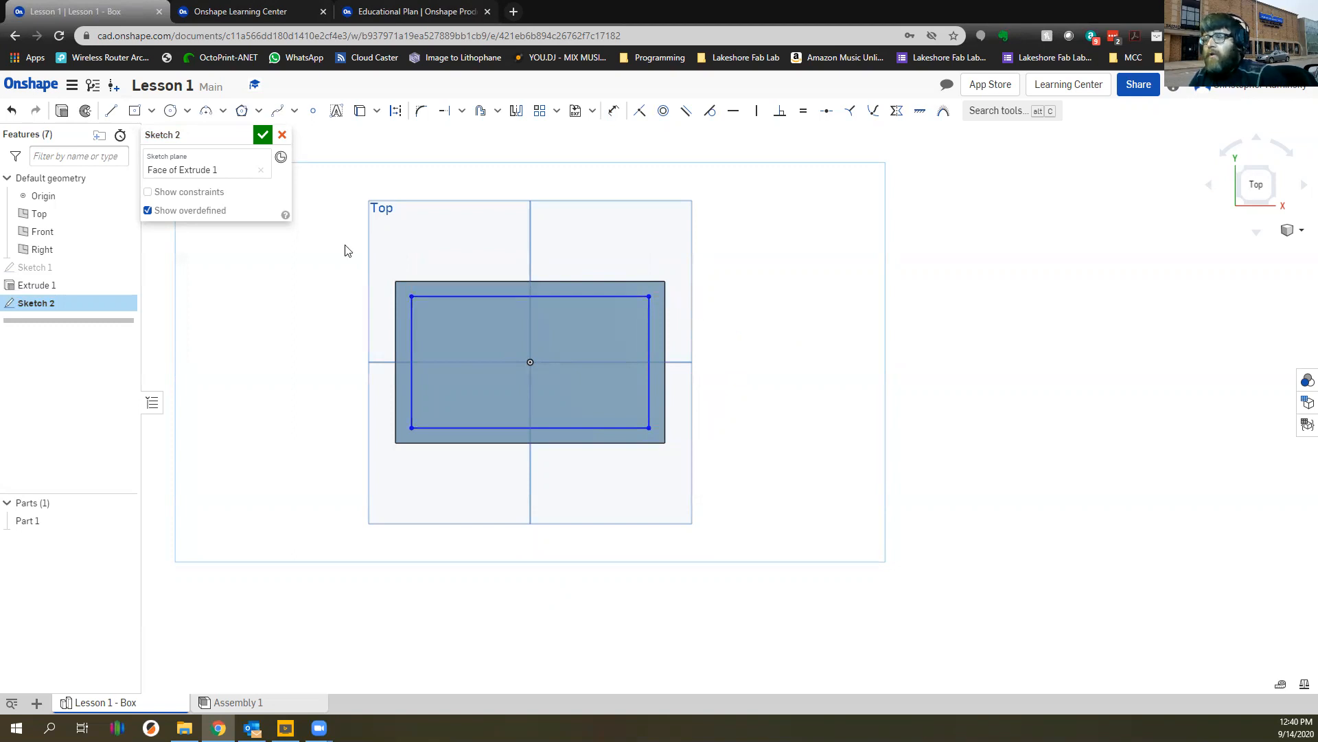
Dimension the gap between the inner rectangle's right edge and the box's right edge to 0.25 in
key("u")
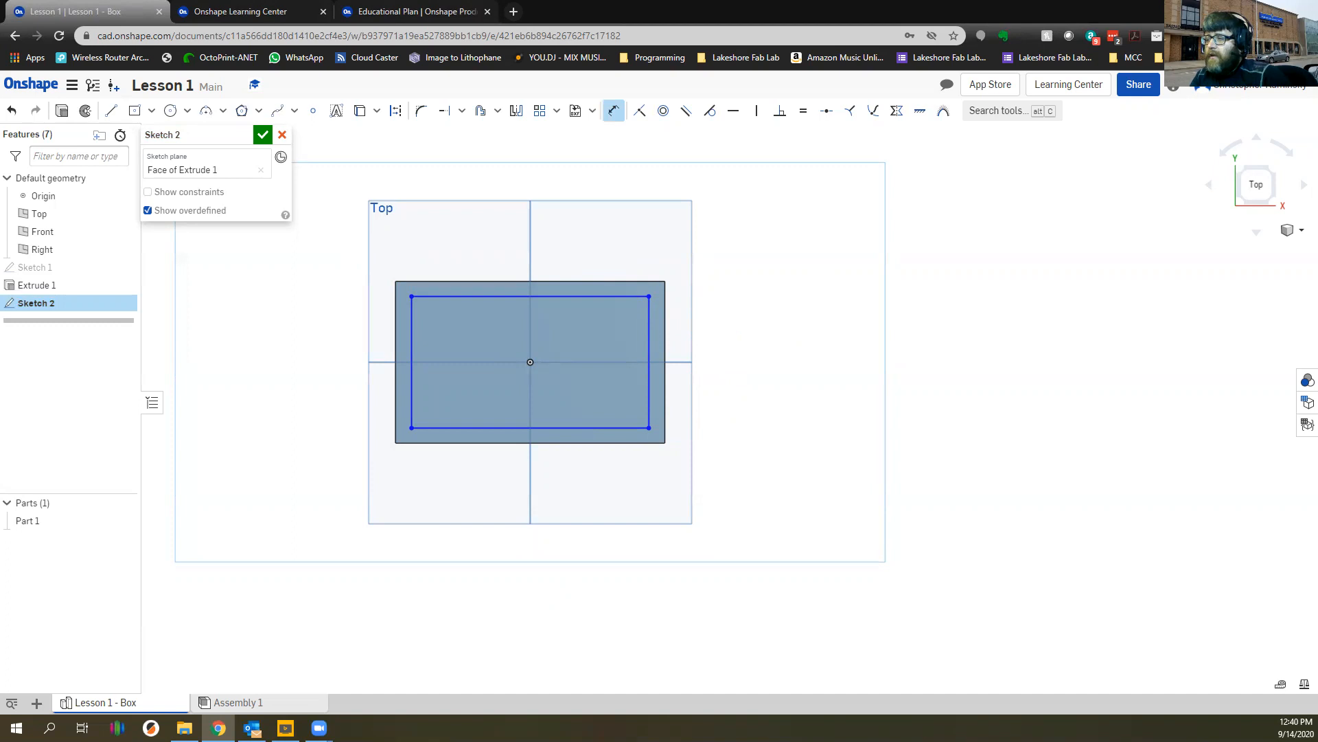
left_click(650, 322)
left_click(666, 316)
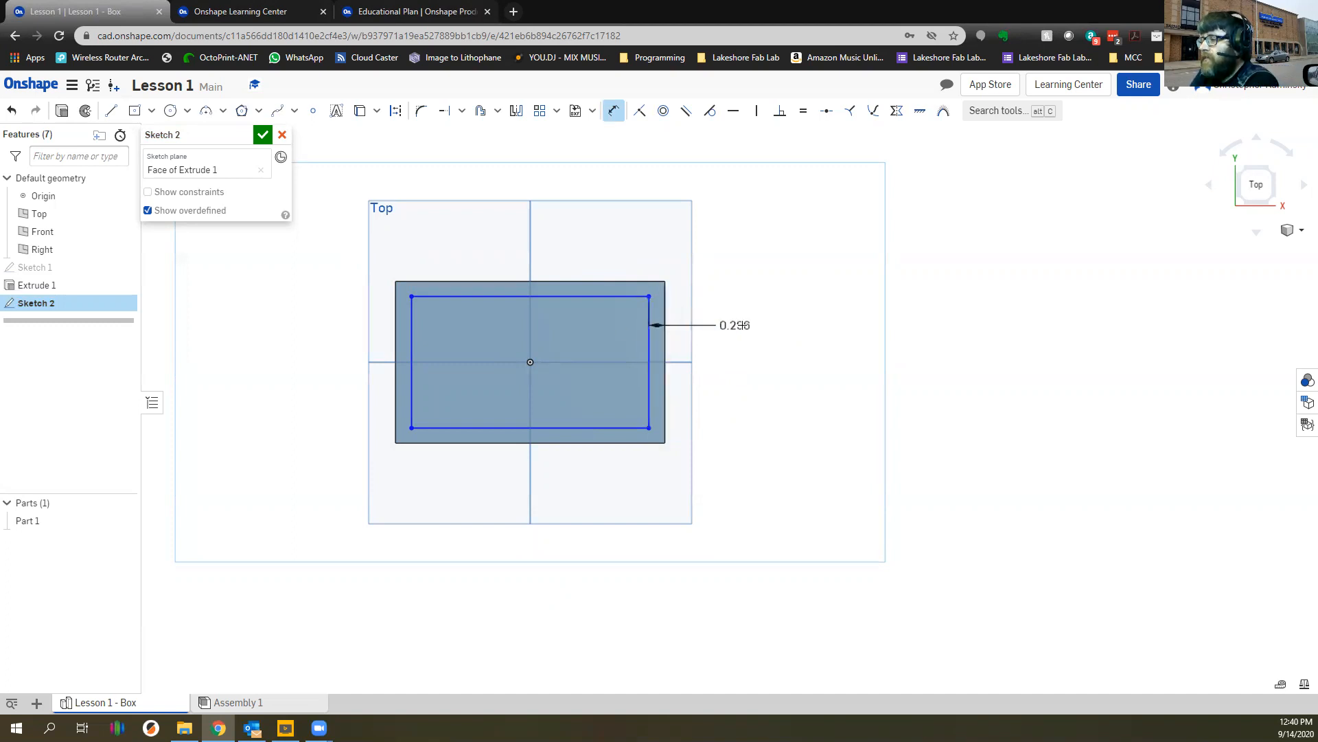
left_click(728, 325)
key("BackSpace")
type("0.25")
key("Return")
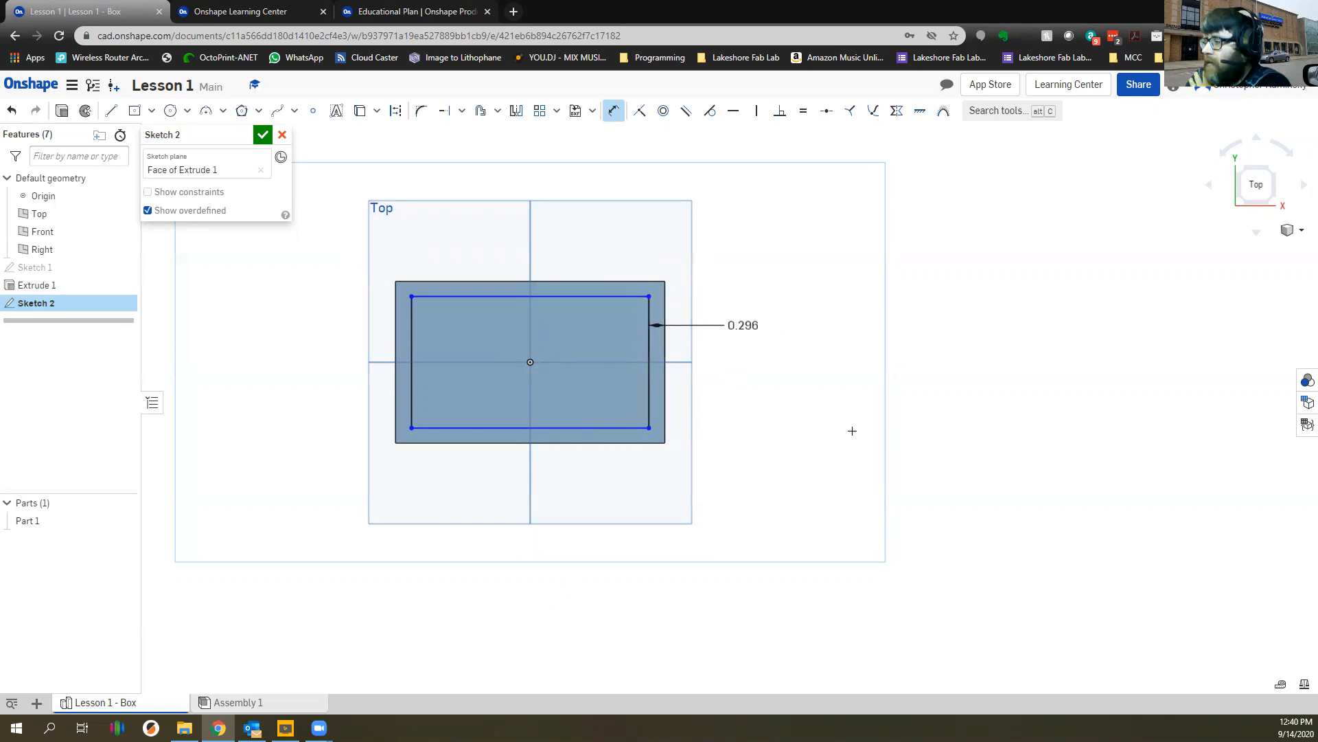
Dimension the gap between the upper edges of the inner rectangle and the box to 0.25 in, and accept the sketch
left_click(616, 295)
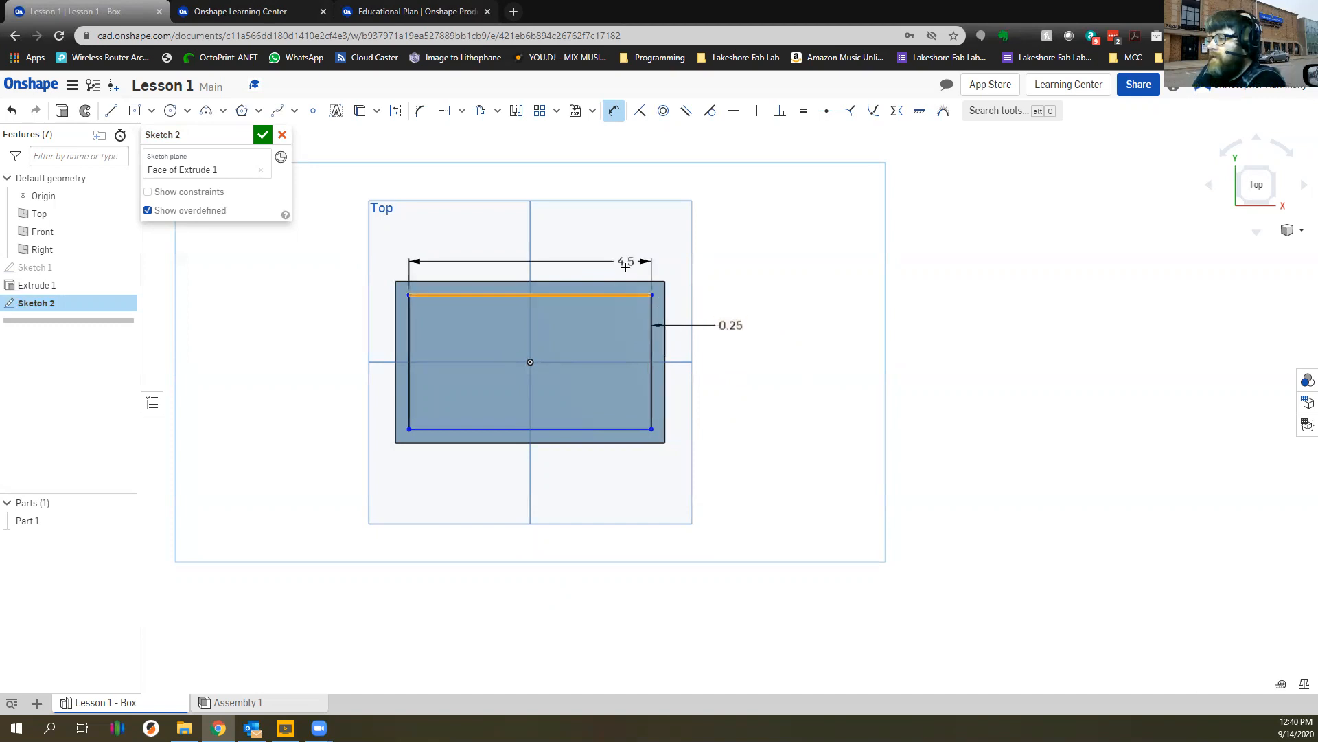
left_click(635, 282)
left_click(639, 231)
type("0.25")
key("Return")
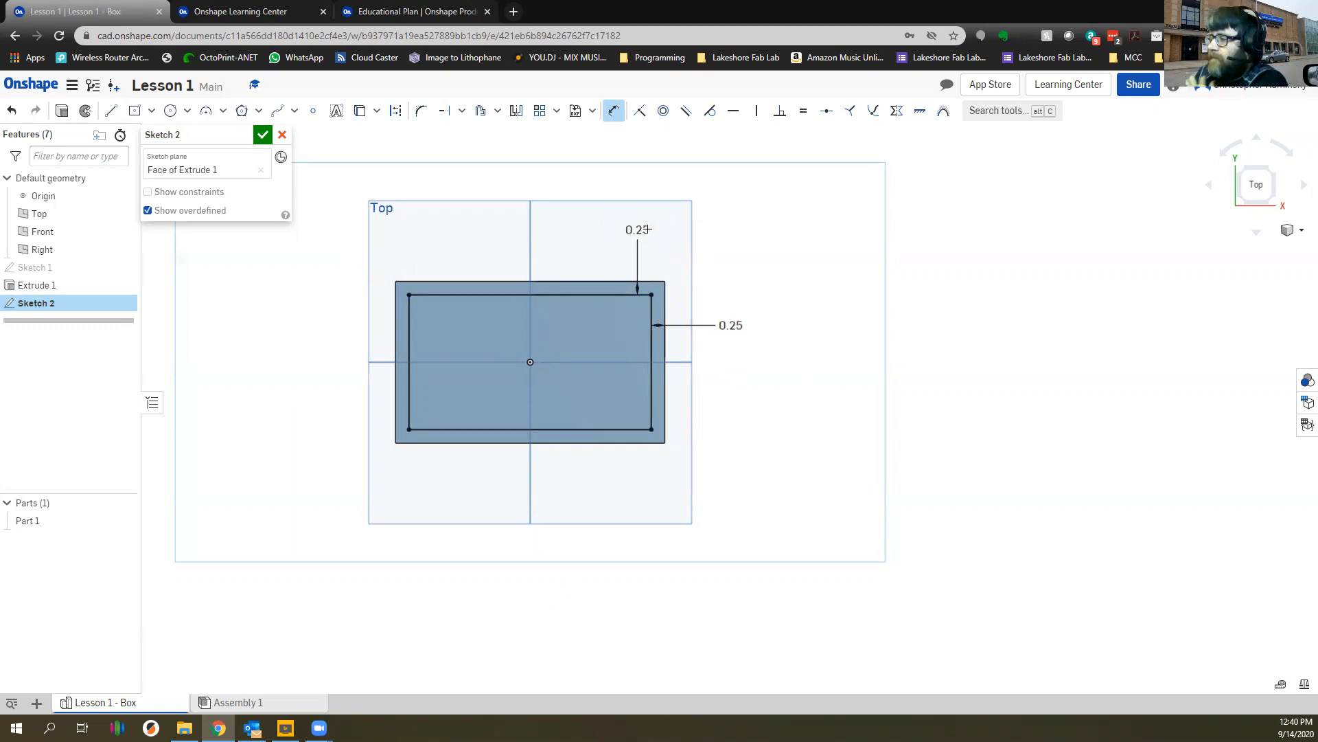
left_click(263, 134)
Set up a Blind extrusion of the inner rectangle region that removes material from the box
mouse_move(470, 373)
right_mouse_down()
mouse_move(476, 300)
mouse_move(445, 291)
mouse_move(417, 311)
mouse_move(431, 316)
right_mouse_up()
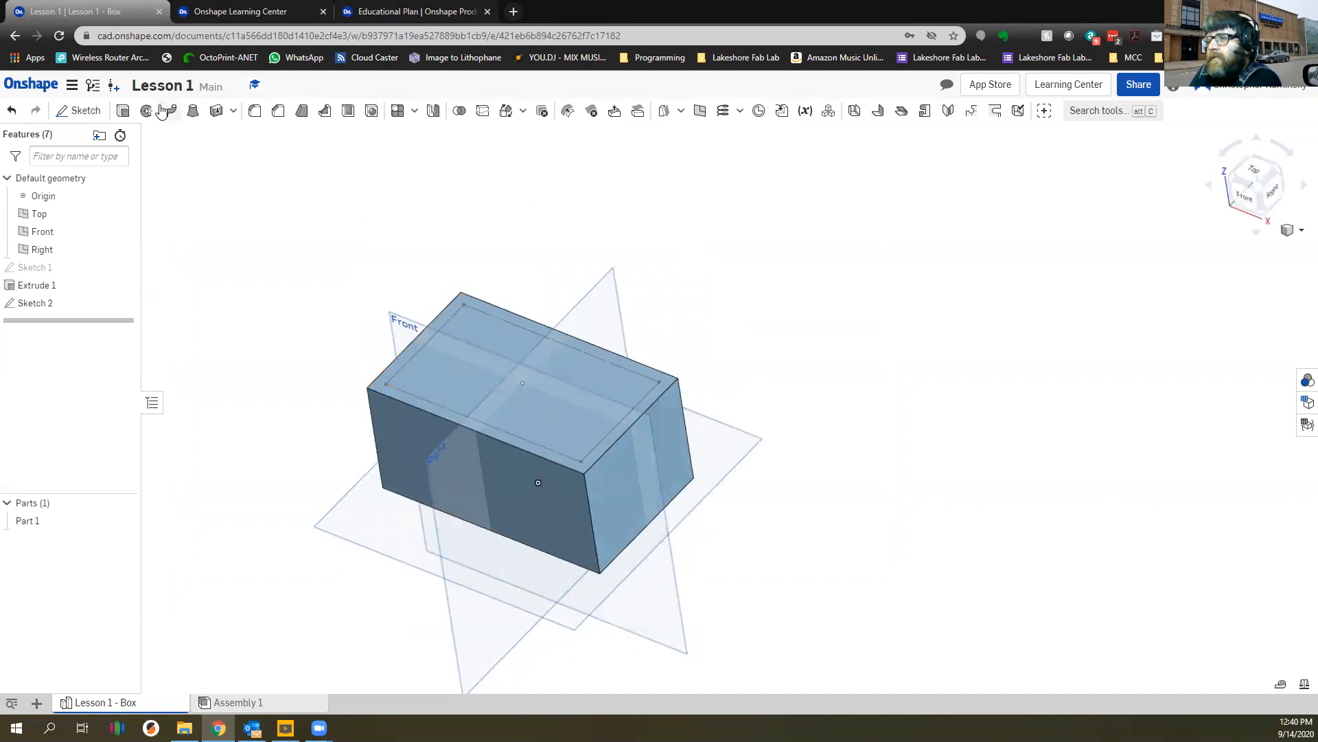
left_click(124, 112)
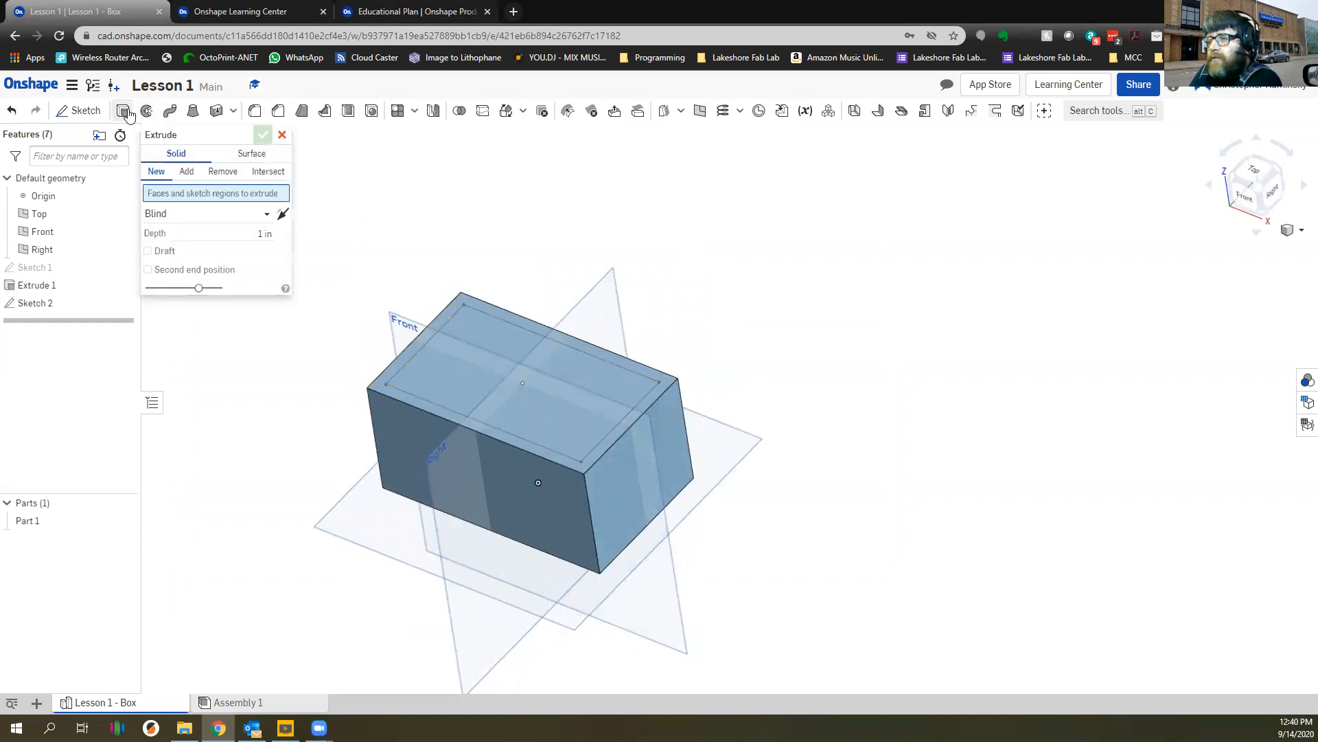
left_click(479, 324)
right_click_drag(491, 352, 515, 303)
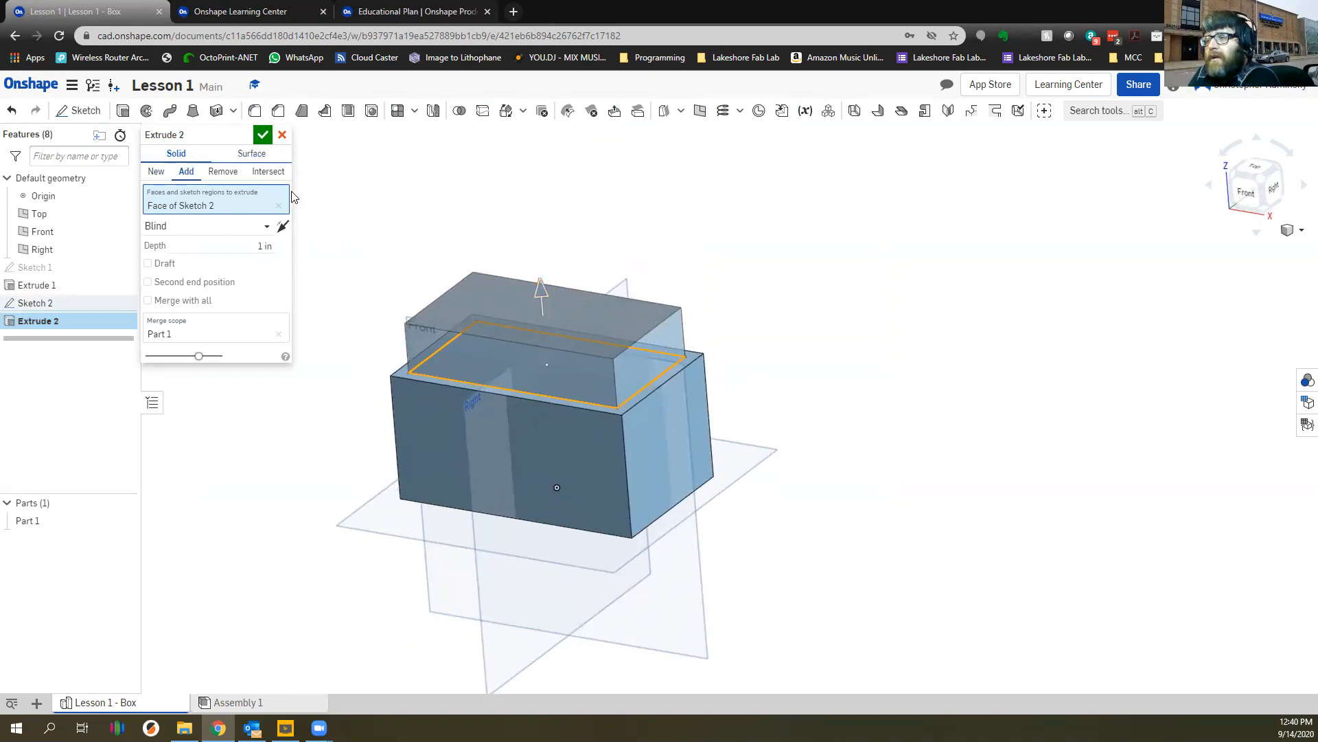
left_click(218, 174)
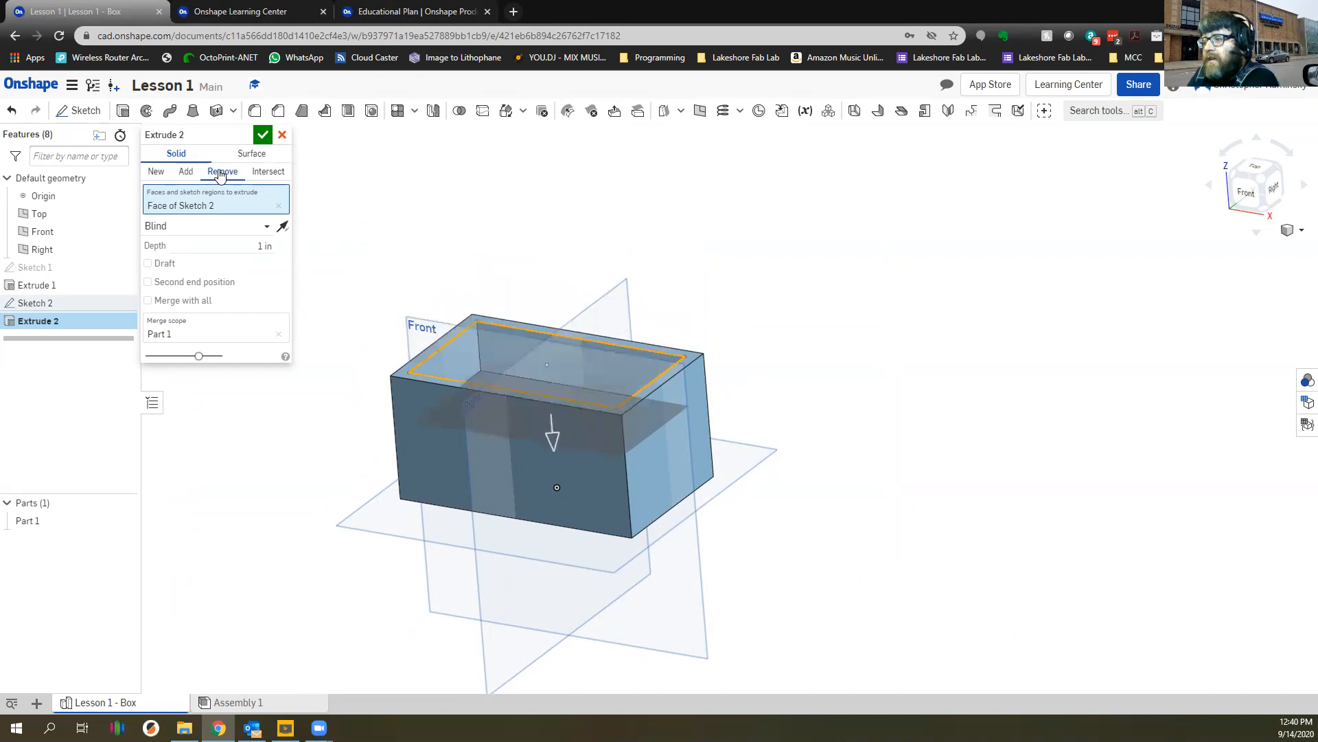
View the box from the front and set the cut's depth to 2.25 in
key("shift+1")
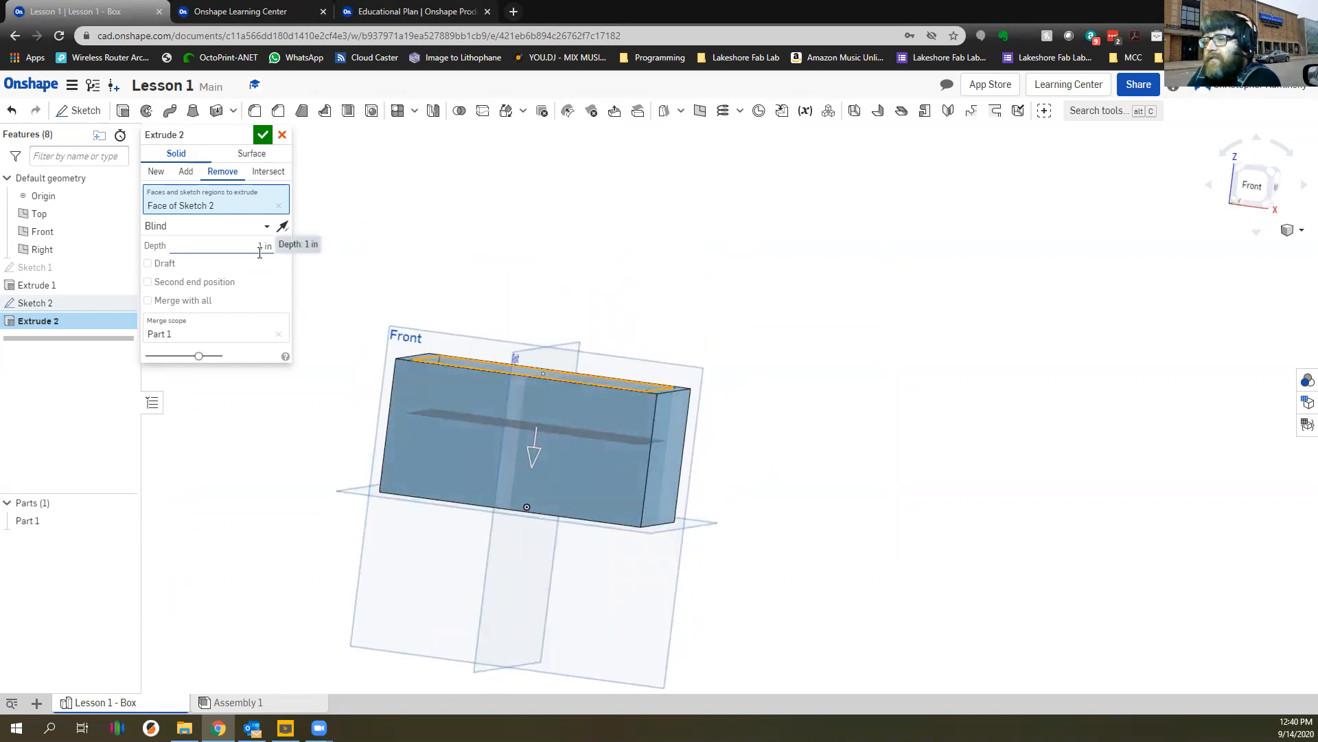
left_click(1253, 187)
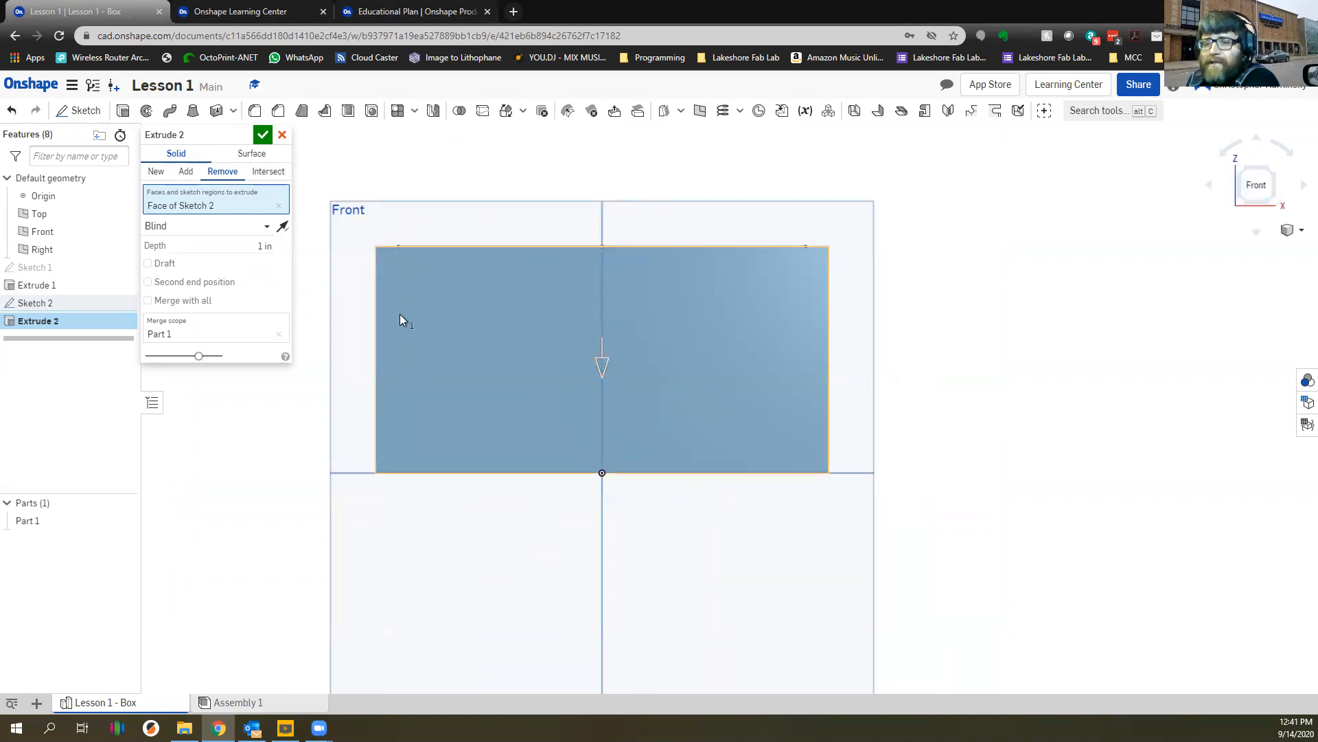
left_click(254, 248)
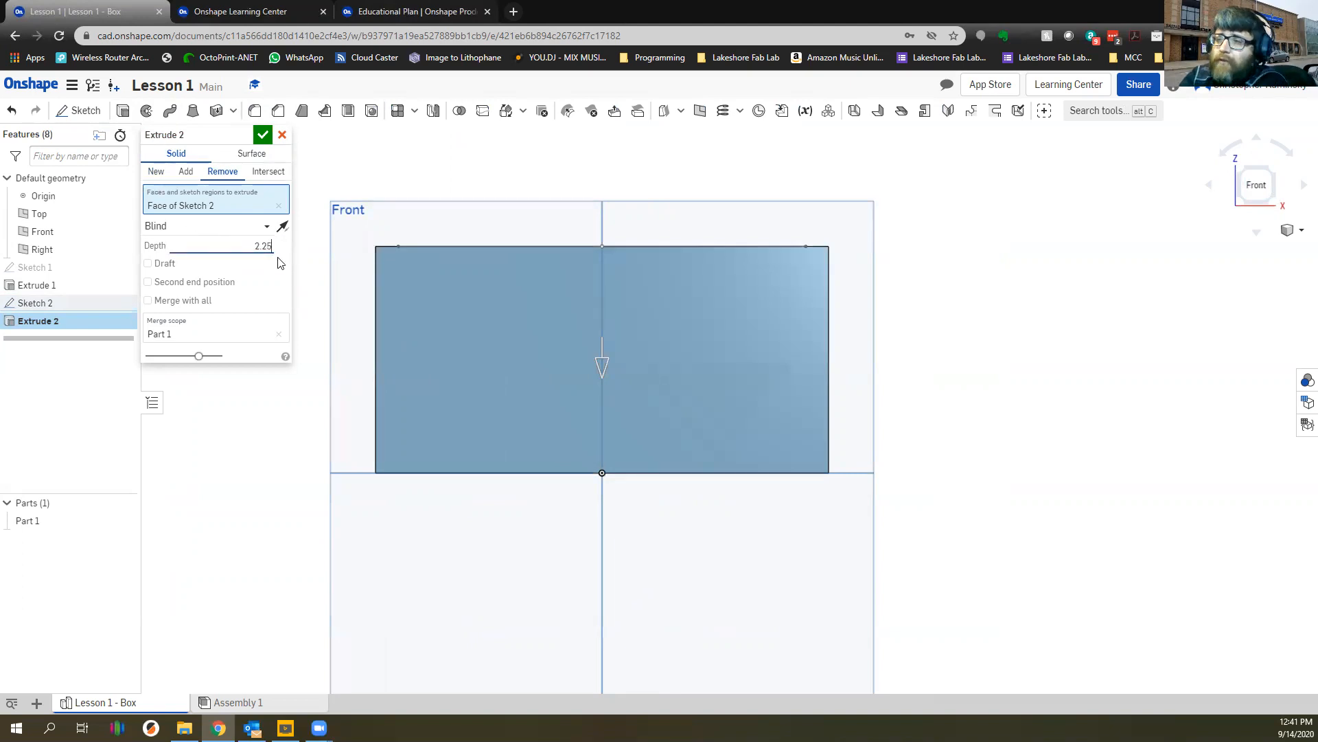
type("2.25")
key("Return")
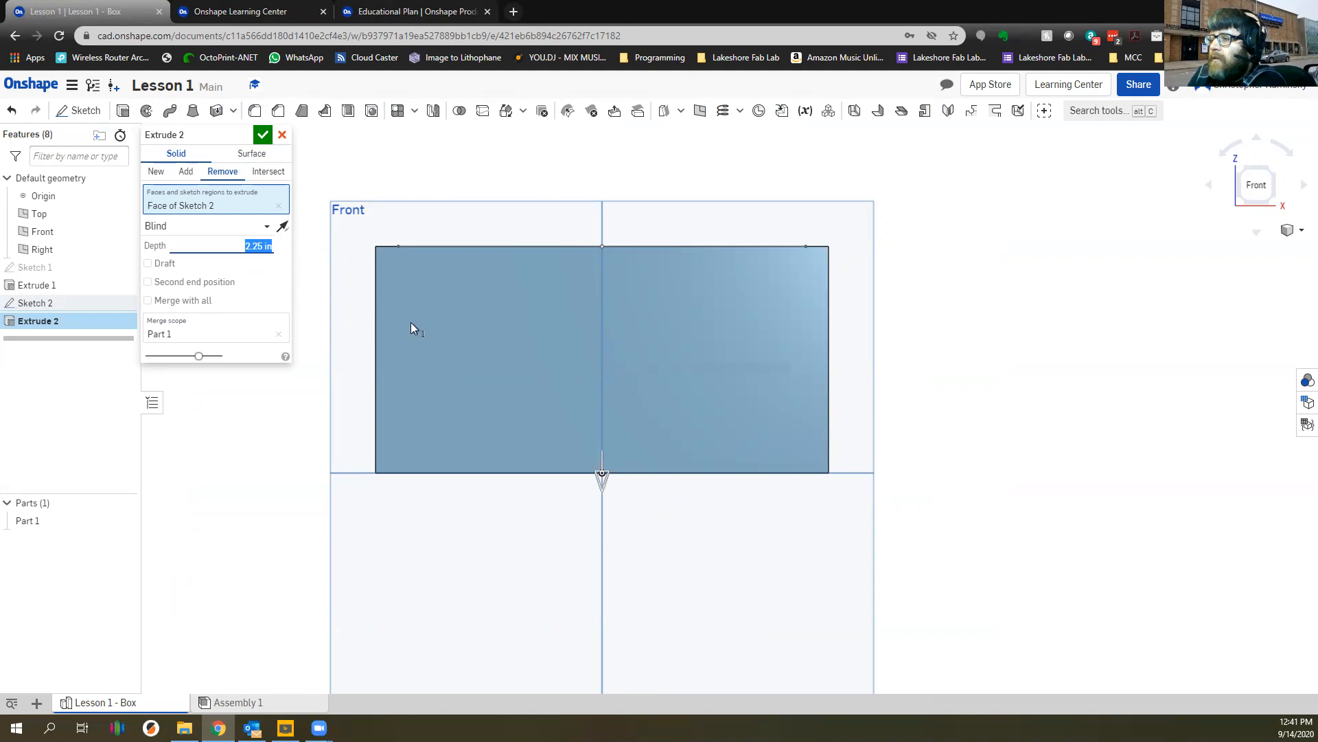
Set the cut's depth to 2.5 in, accept the extrusion, and inspect the box from below
mouse_move(543, 340)
right_mouse_down()
mouse_move(509, 410)
mouse_move(536, 349)
right_mouse_up()
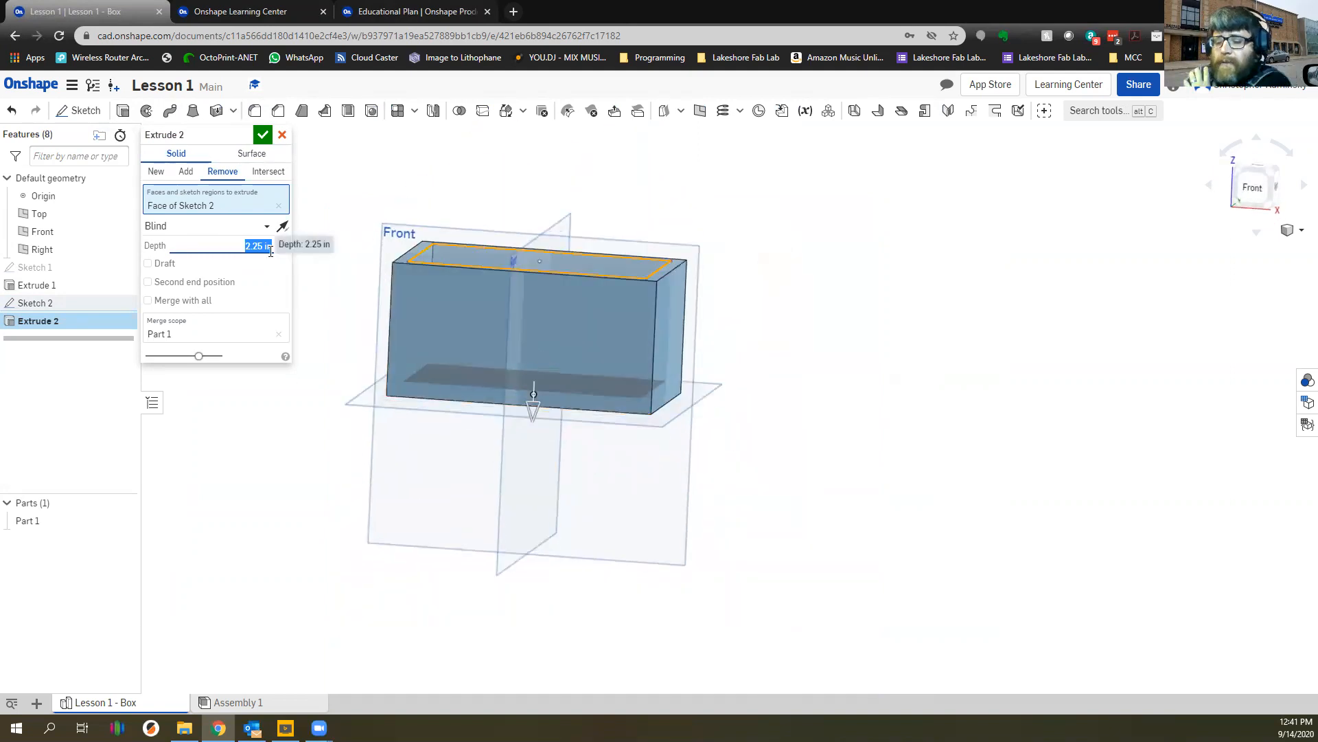
type("2.5")
key("Return")
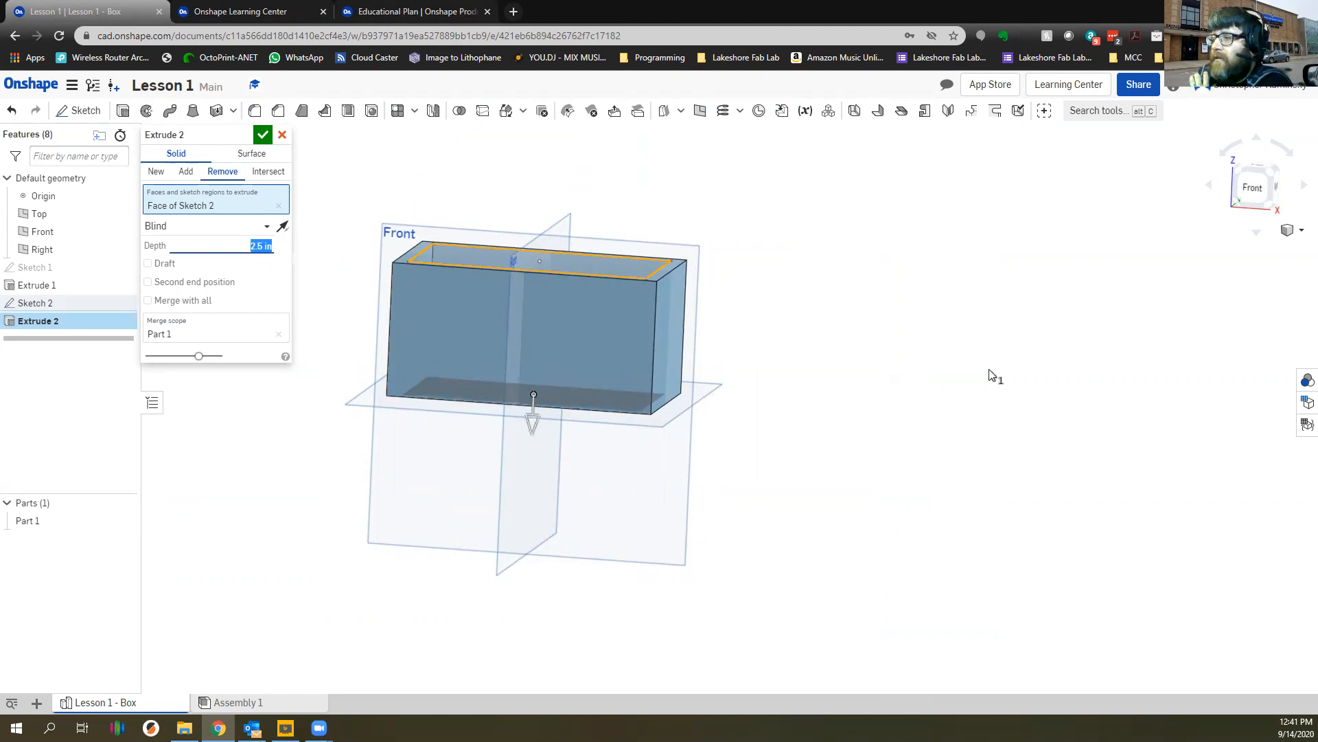
right_click_drag(818, 329, 824, 303)
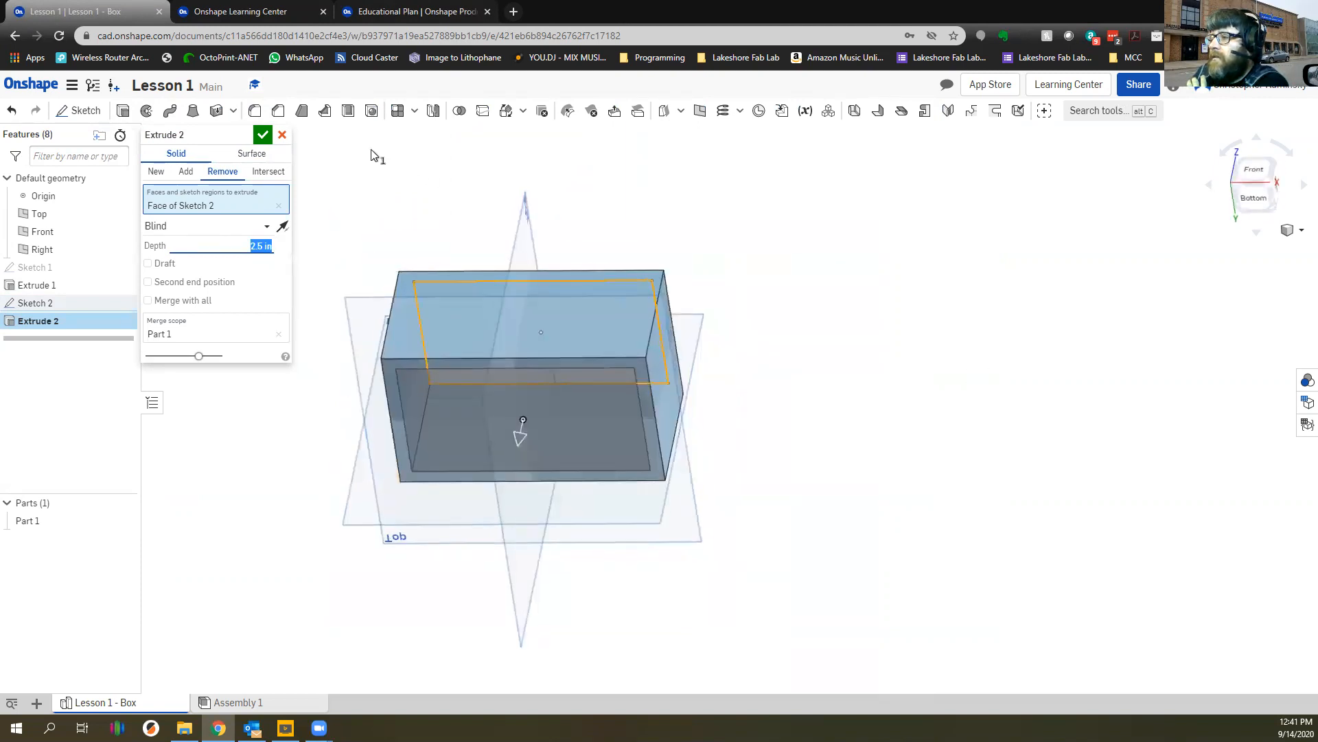
left_click(263, 135)
right_click_drag(486, 303, 120, 334)
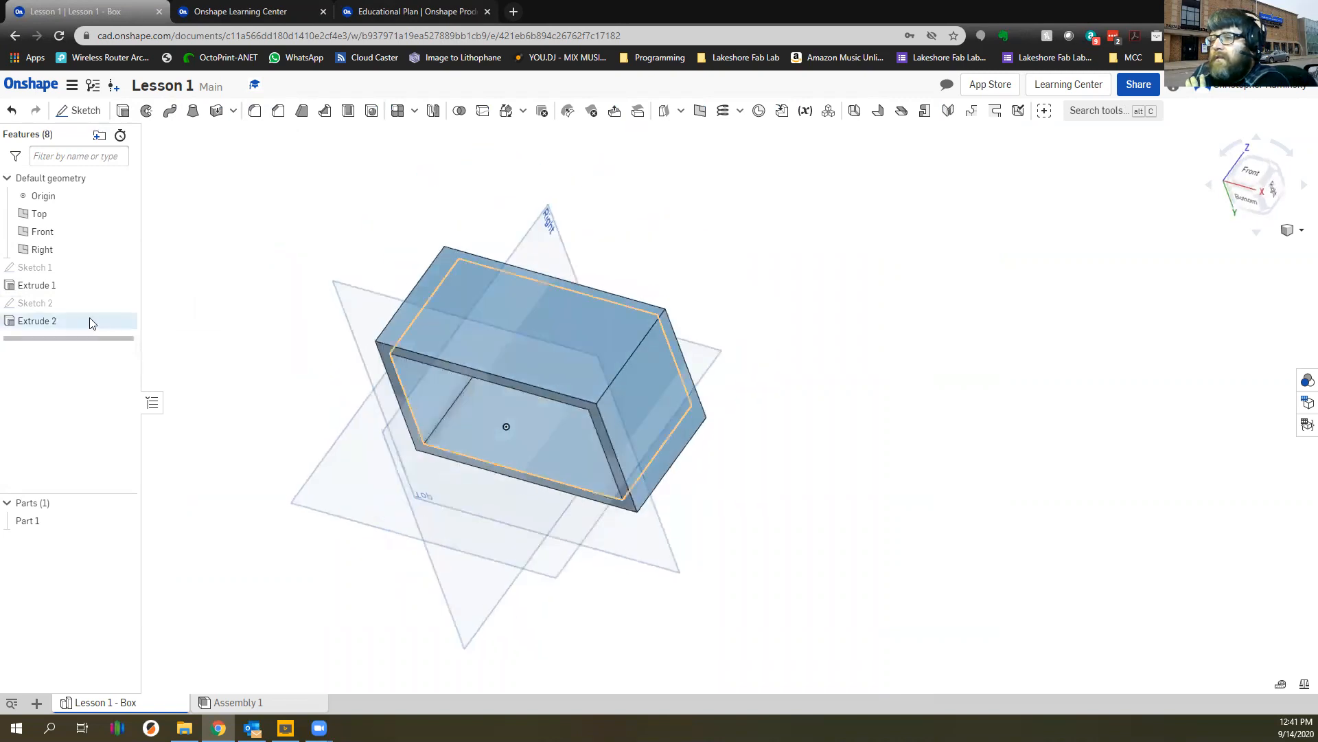
Edit the cut extrusion, set its depth to 2.25 in, and accept it
right_click(94, 321)
left_click(142, 343)
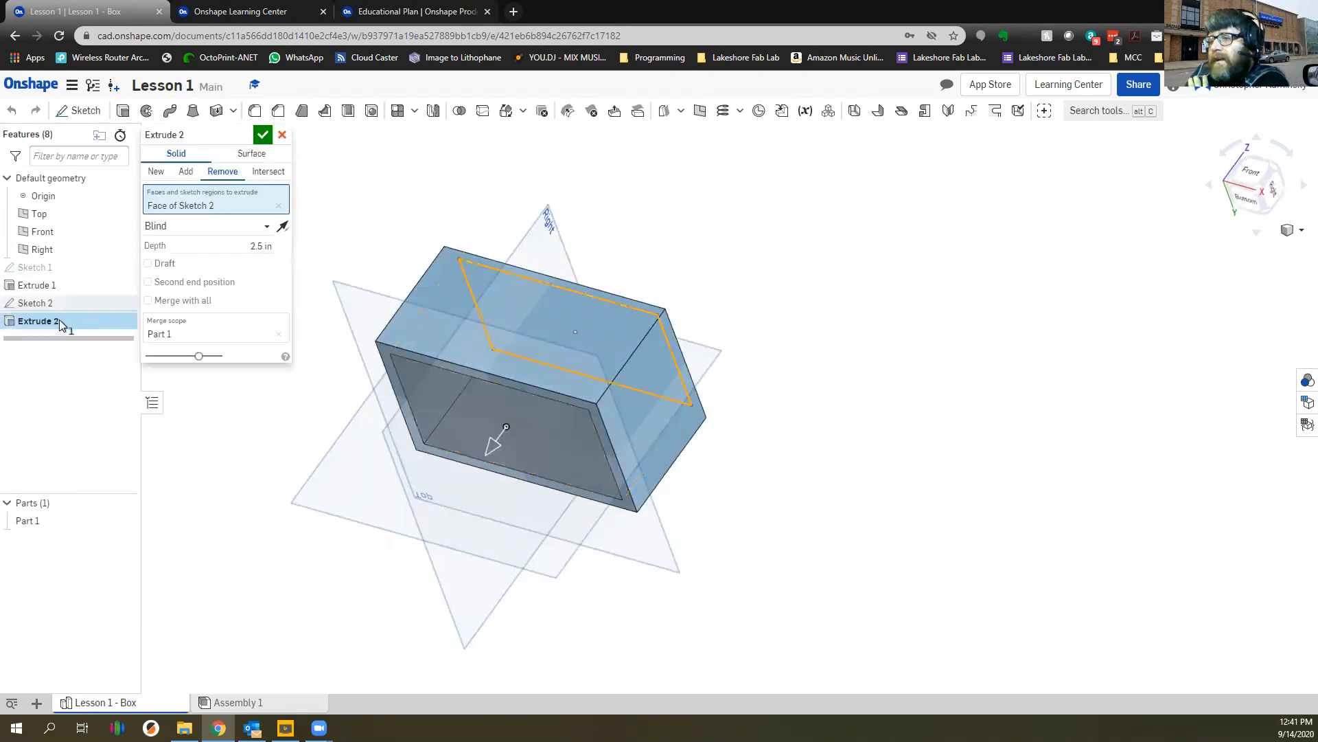
left_click(275, 240)
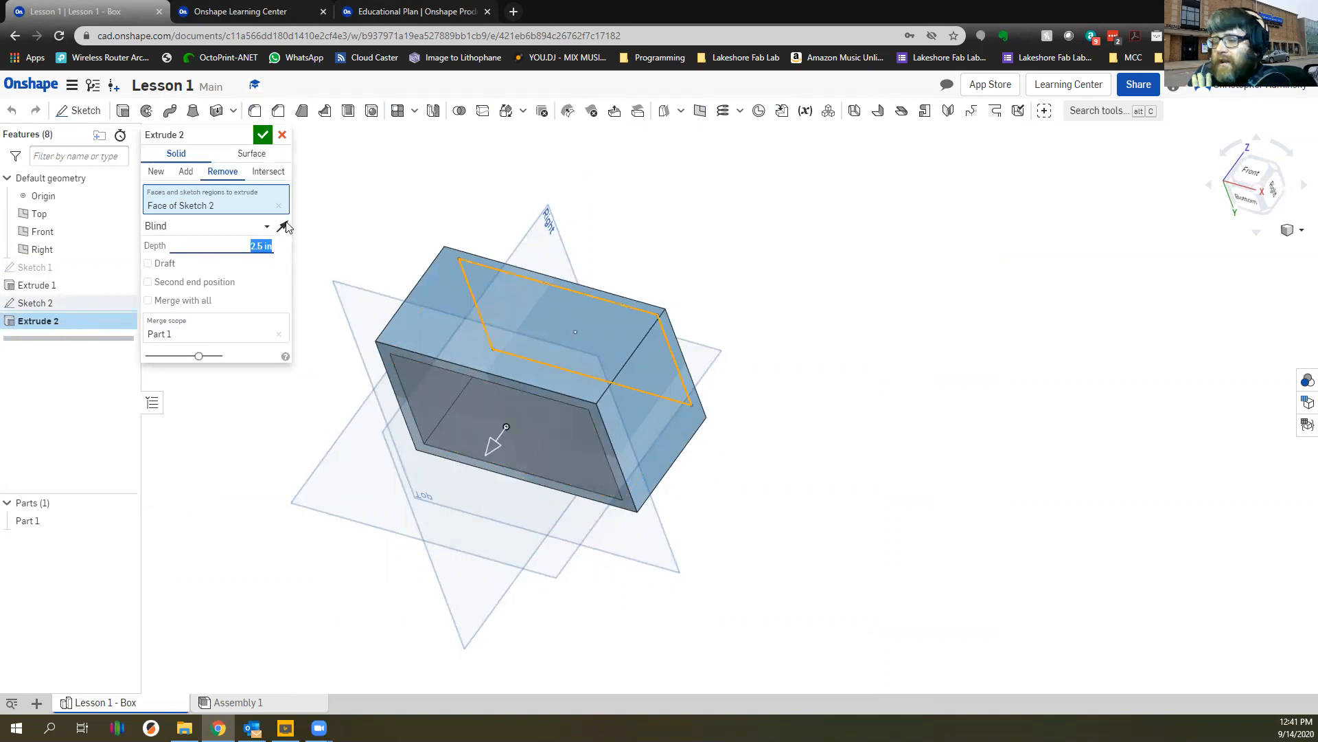
type("2.25")
key("Return")
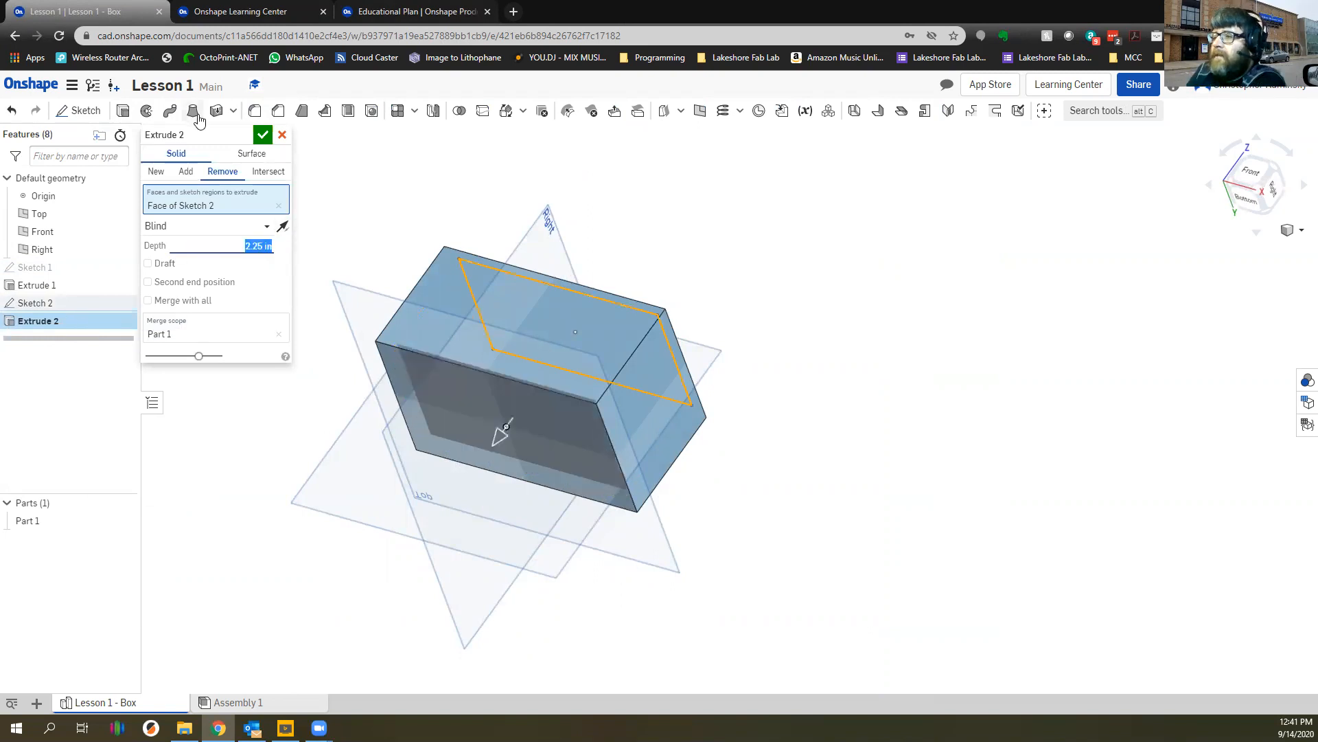
left_click(263, 135)
Rename the inner rectangle's sketch, Sketch 2, as BoxInsideCutout
right_click_drag(474, 405, 518, 350)
middle_click_drag(518, 355, 518, 408)
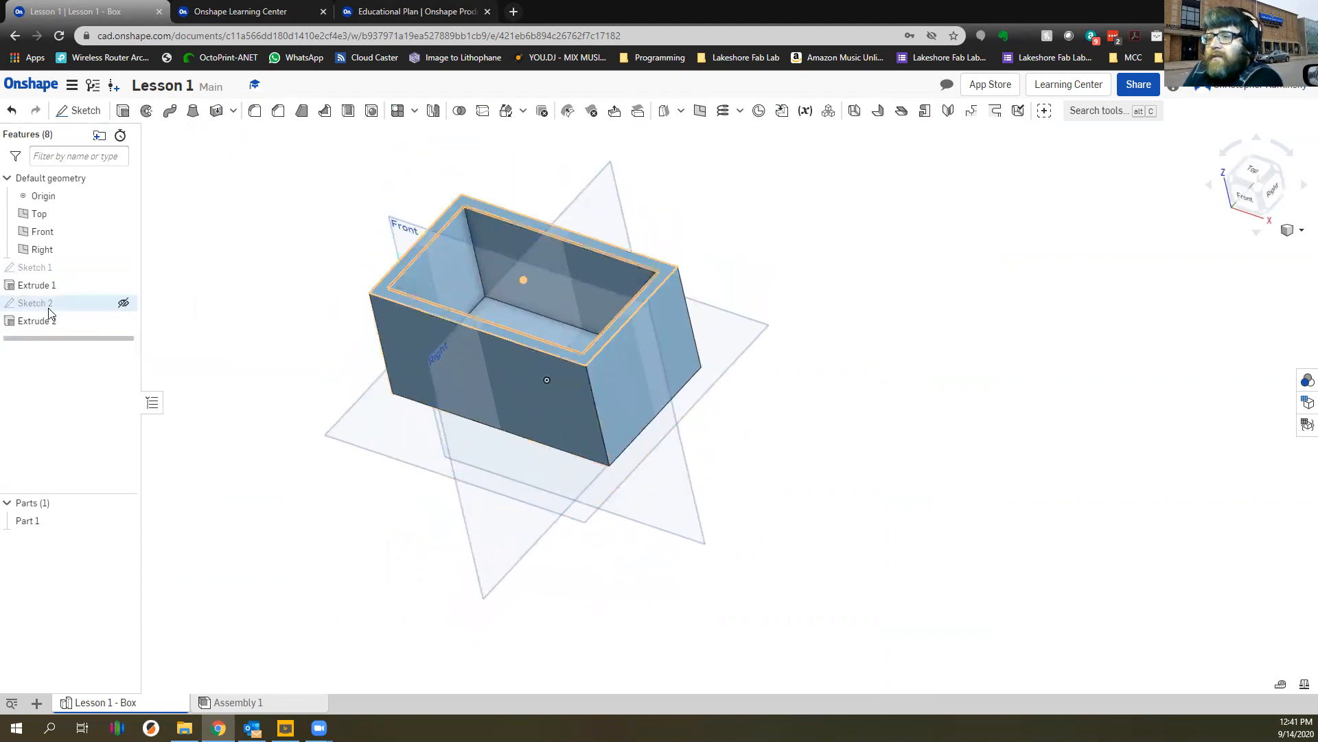
left_click(34, 303)
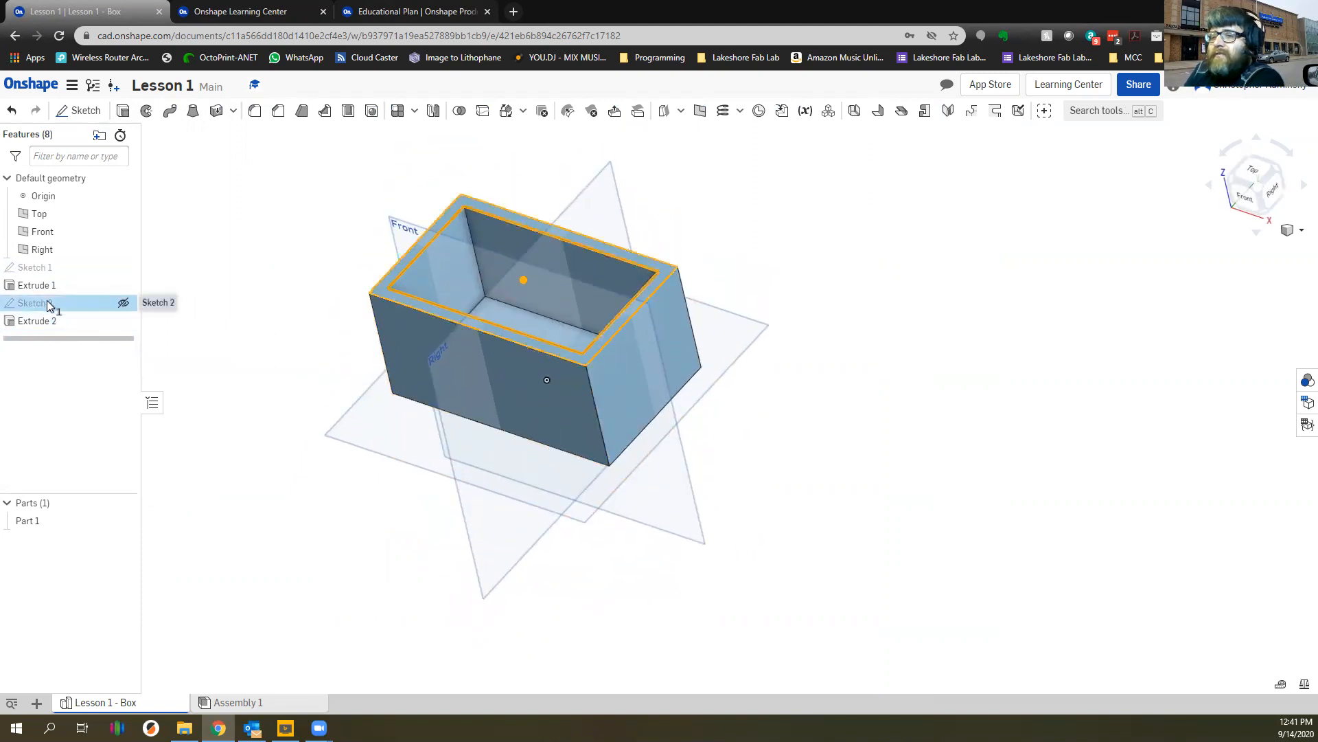
right_click(59, 306)
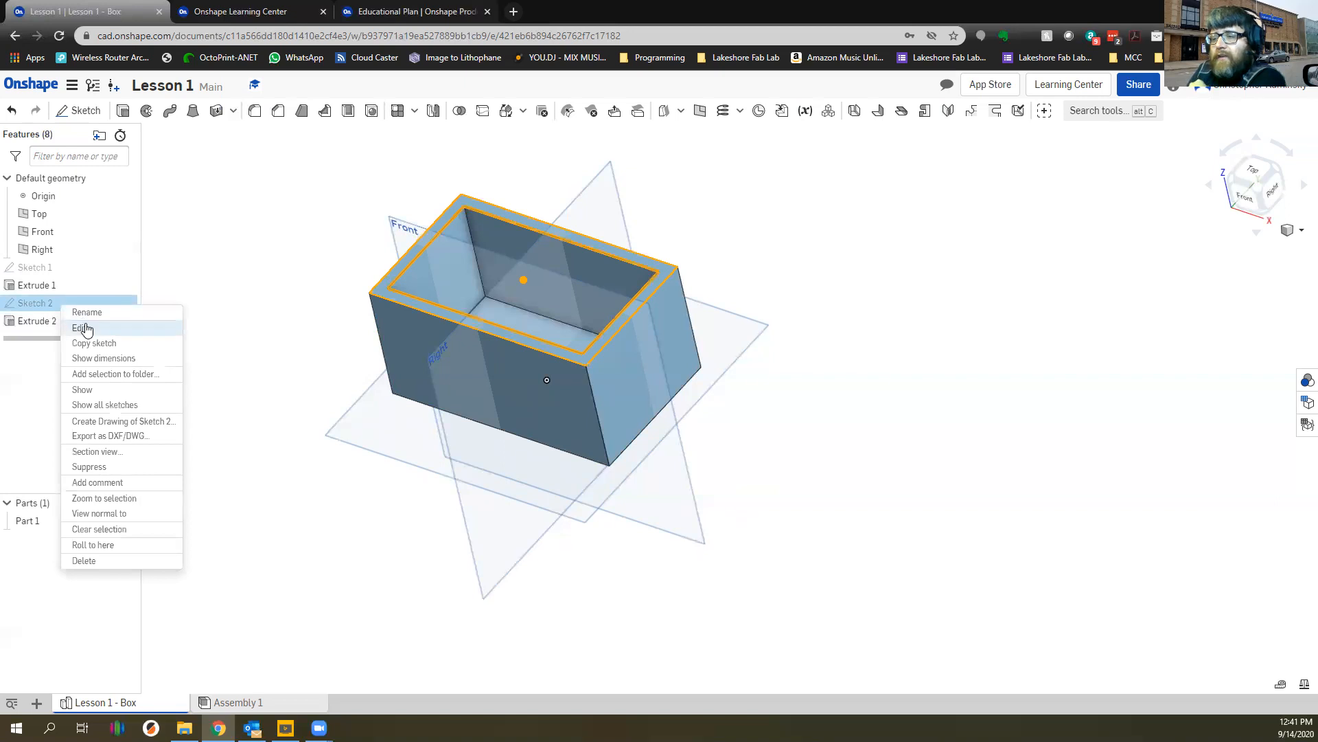
left_click(83, 312)
type("BoxInsideCutout")
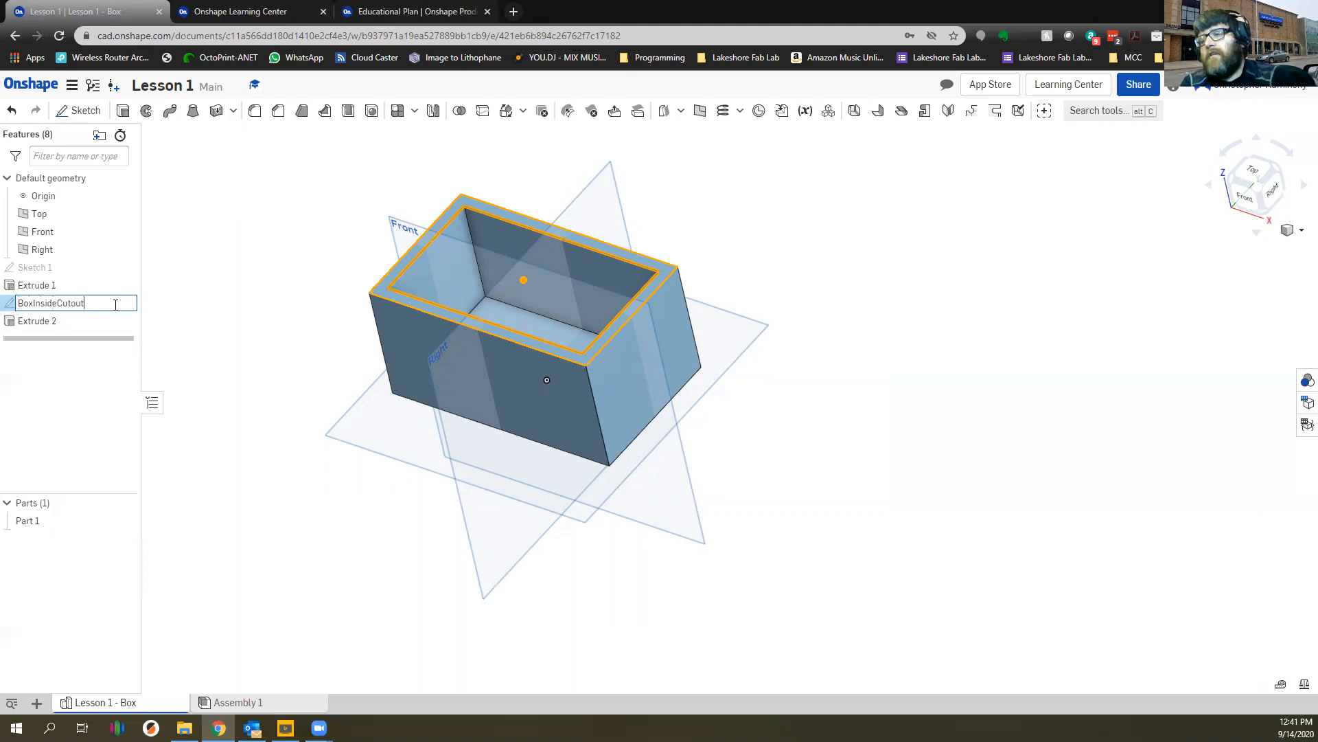
key("Return")
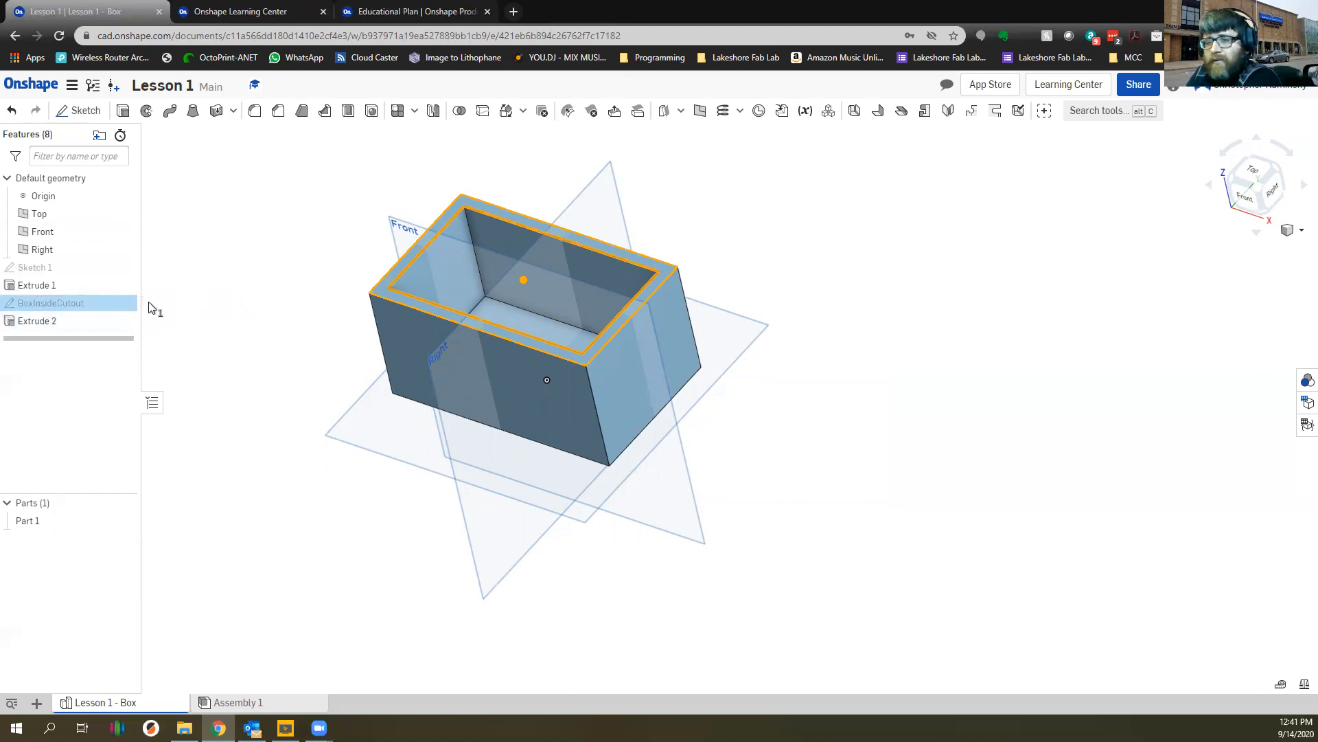
mouse_move(211, 312)
right_mouse_down()
mouse_move(387, 327)
mouse_move(210, 288)
right_mouse_up()
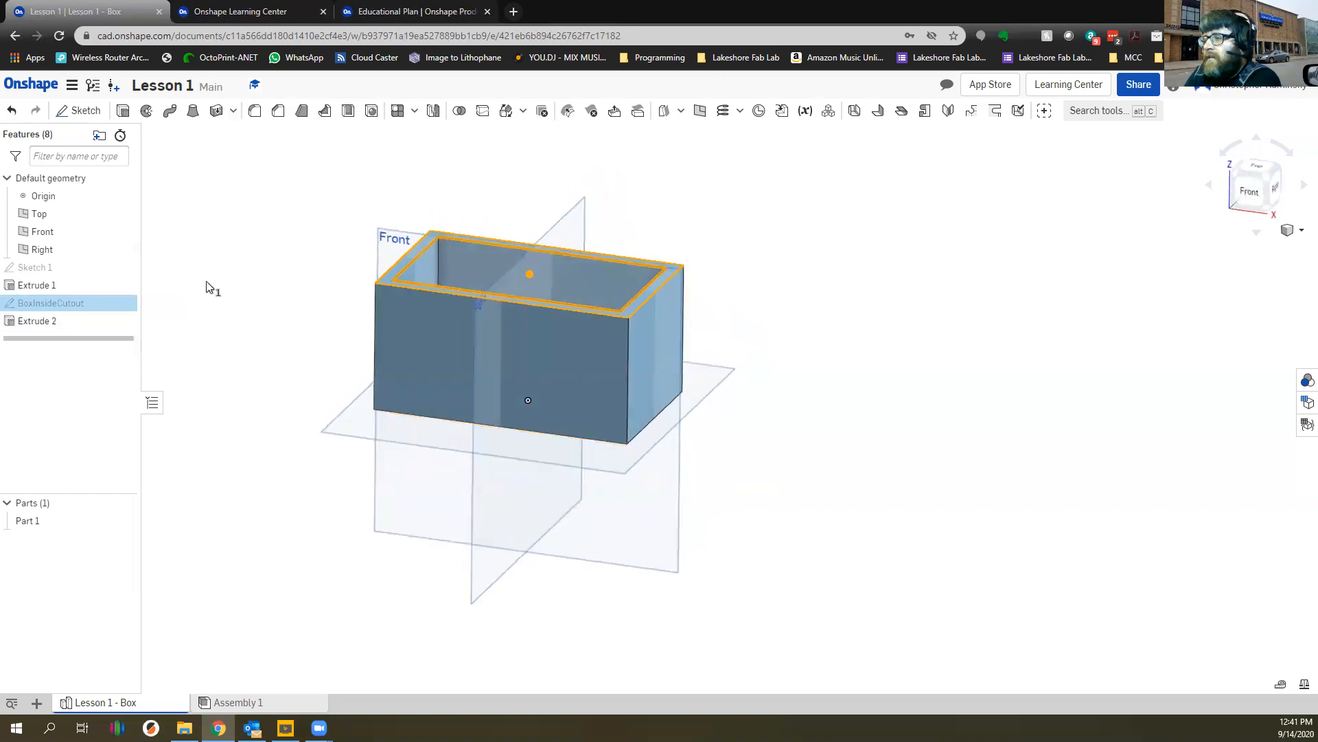
left_click(210, 289)
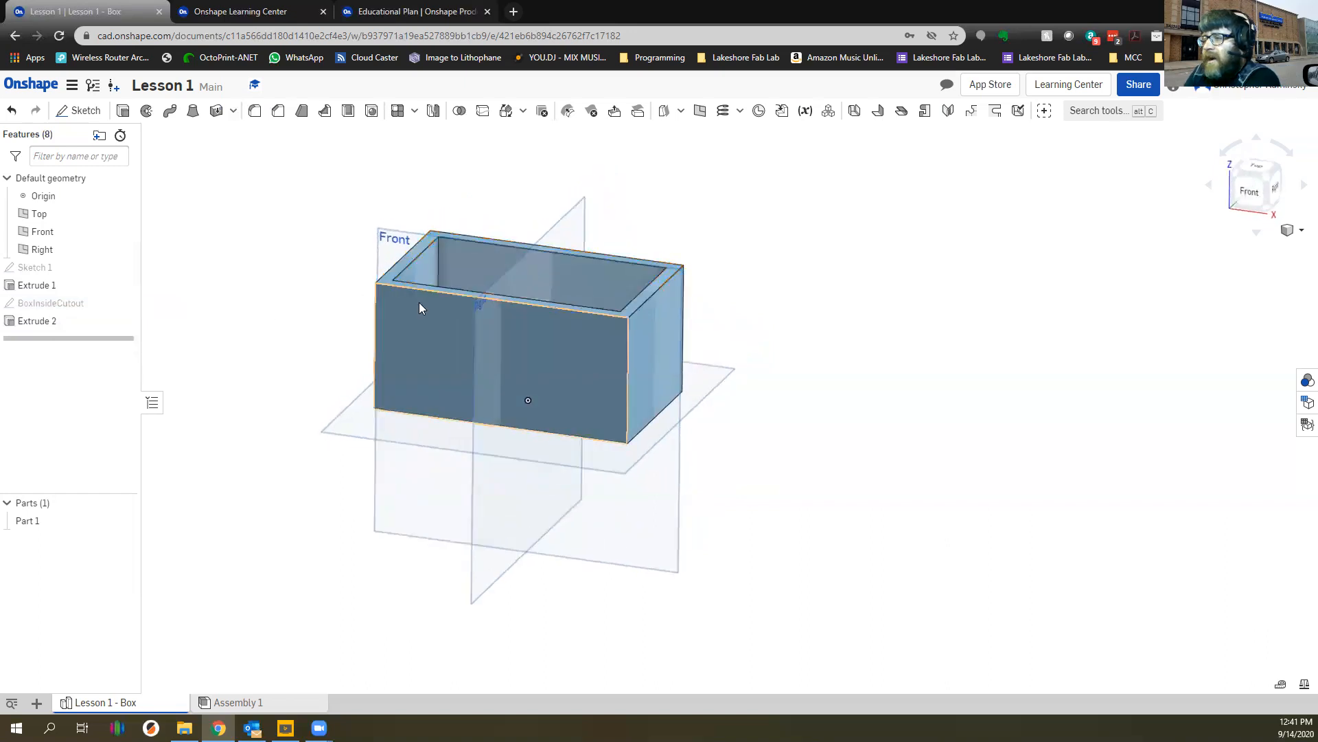
left_click(68, 267)
right_click(60, 269)
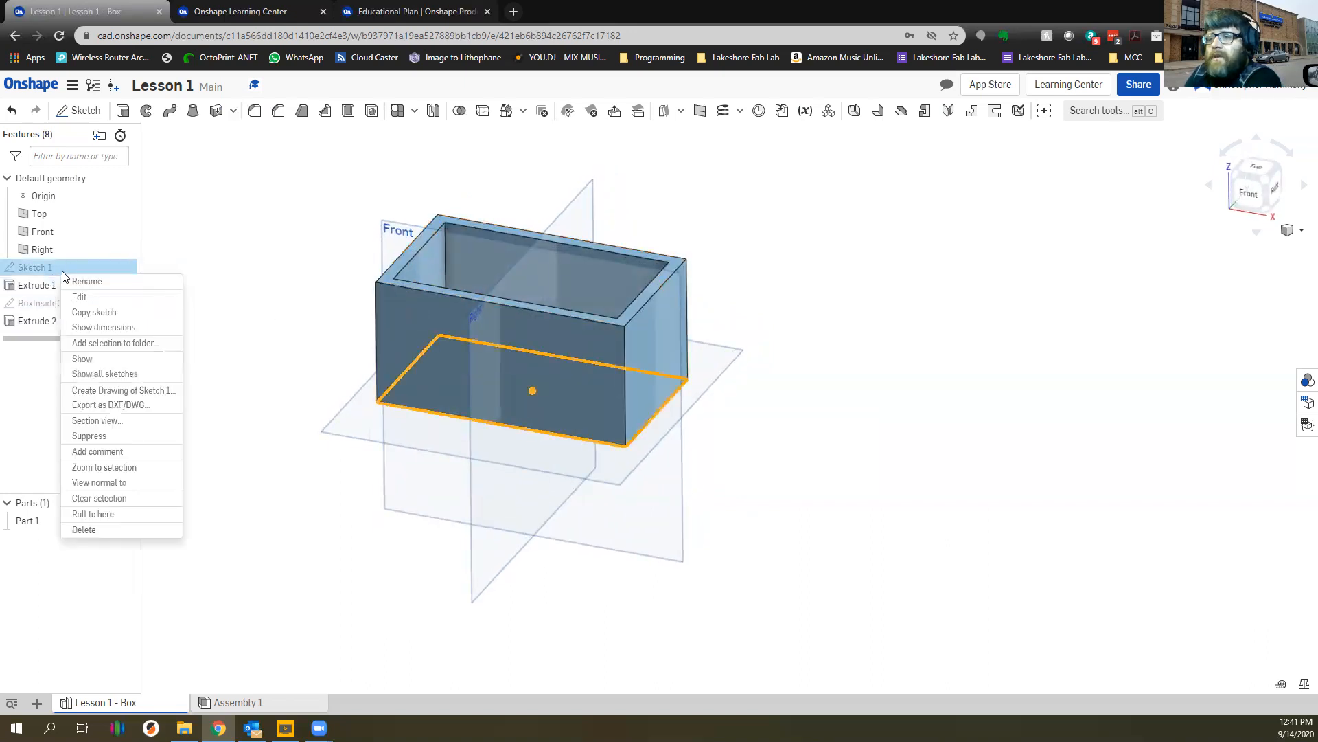
left_click(72, 295)
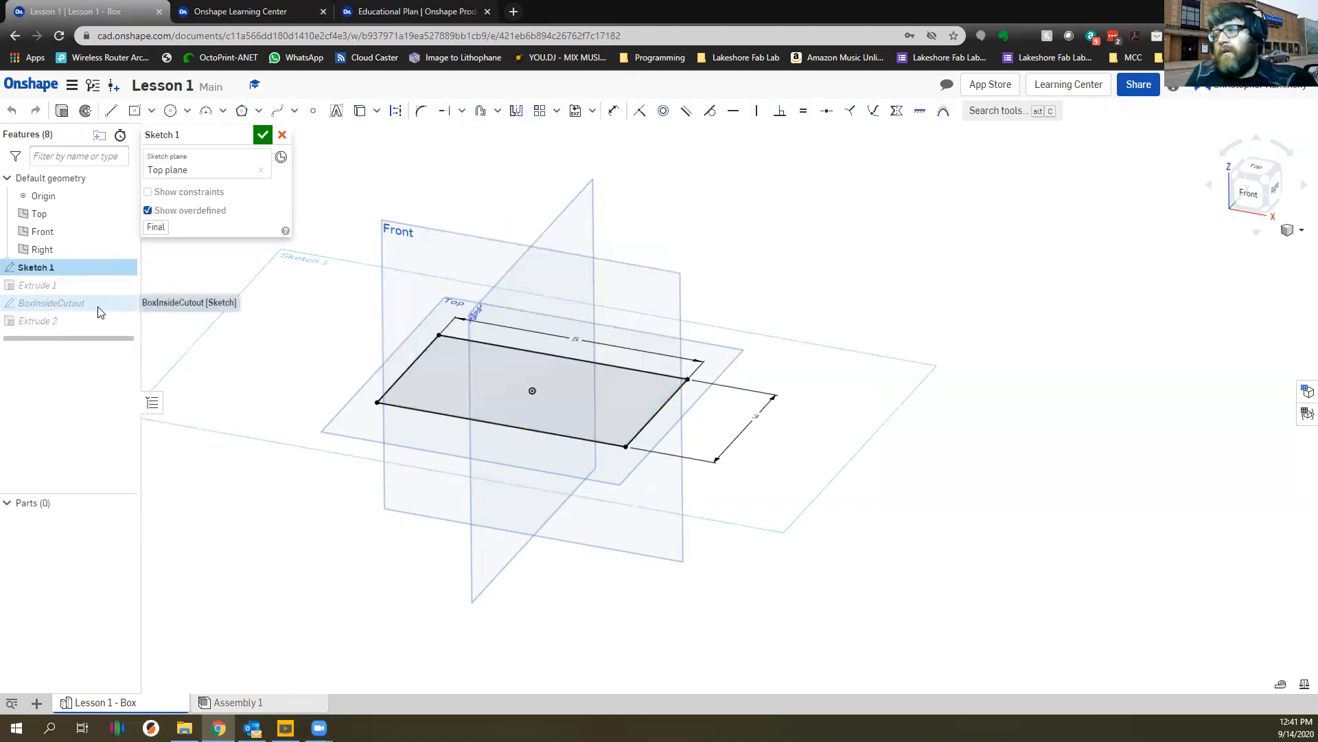
left_click(282, 136)
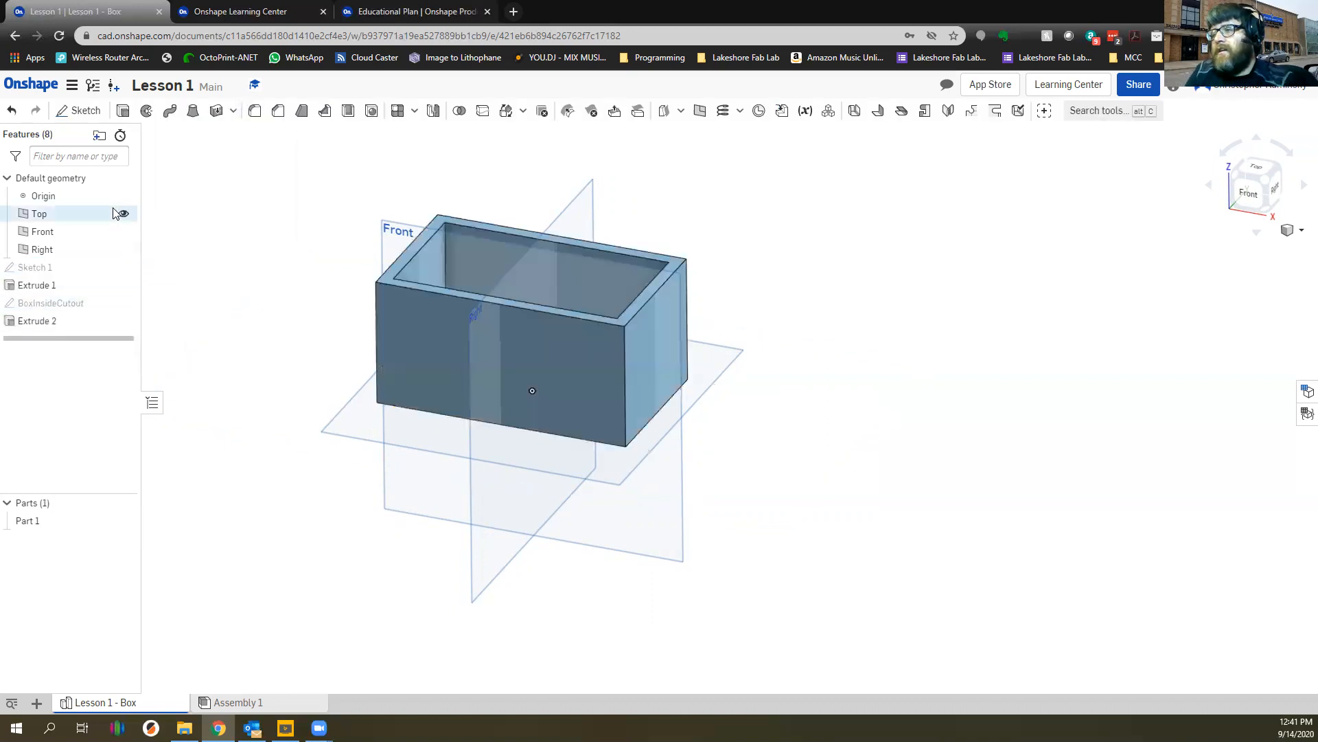
Rename the box's base sketch, Sketch 1, as BoxSize-sketch
right_click(56, 266)
left_click(107, 277)
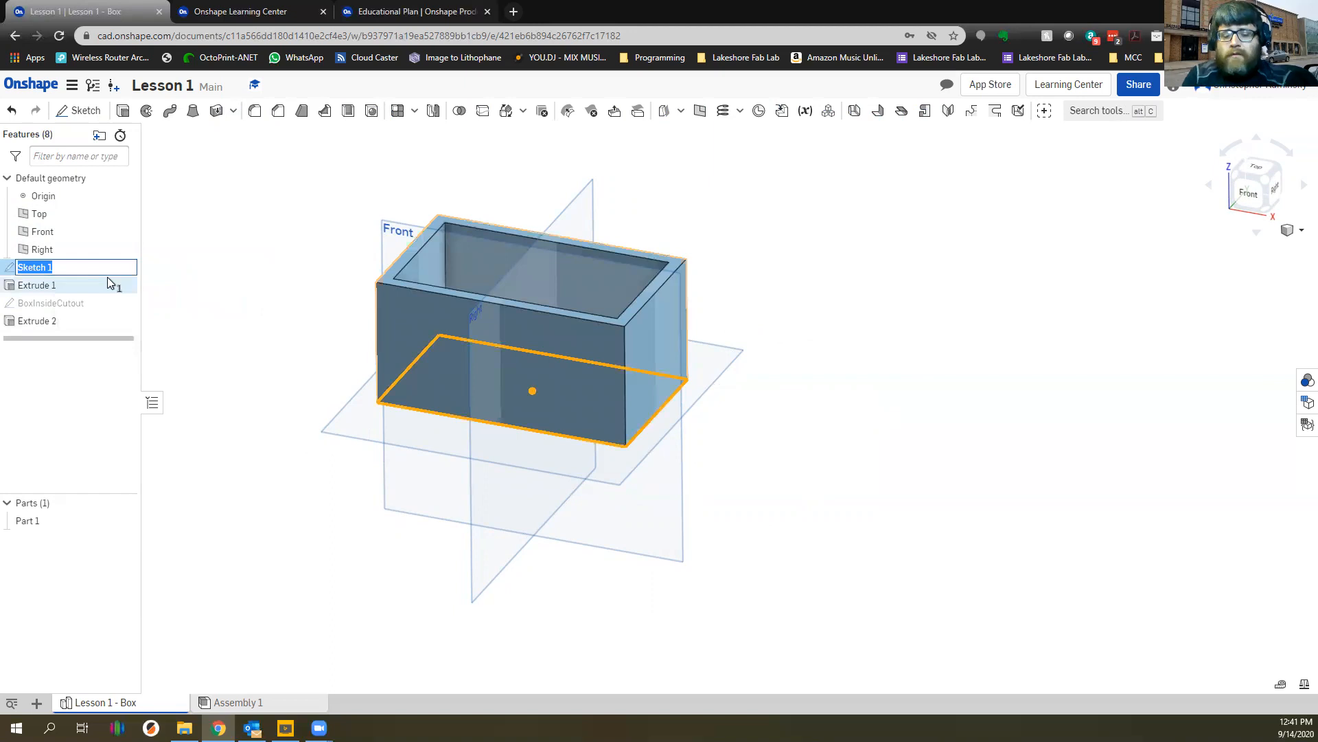
key("BackSpace")
type("b")
key("BackSpace")
type("Bo")
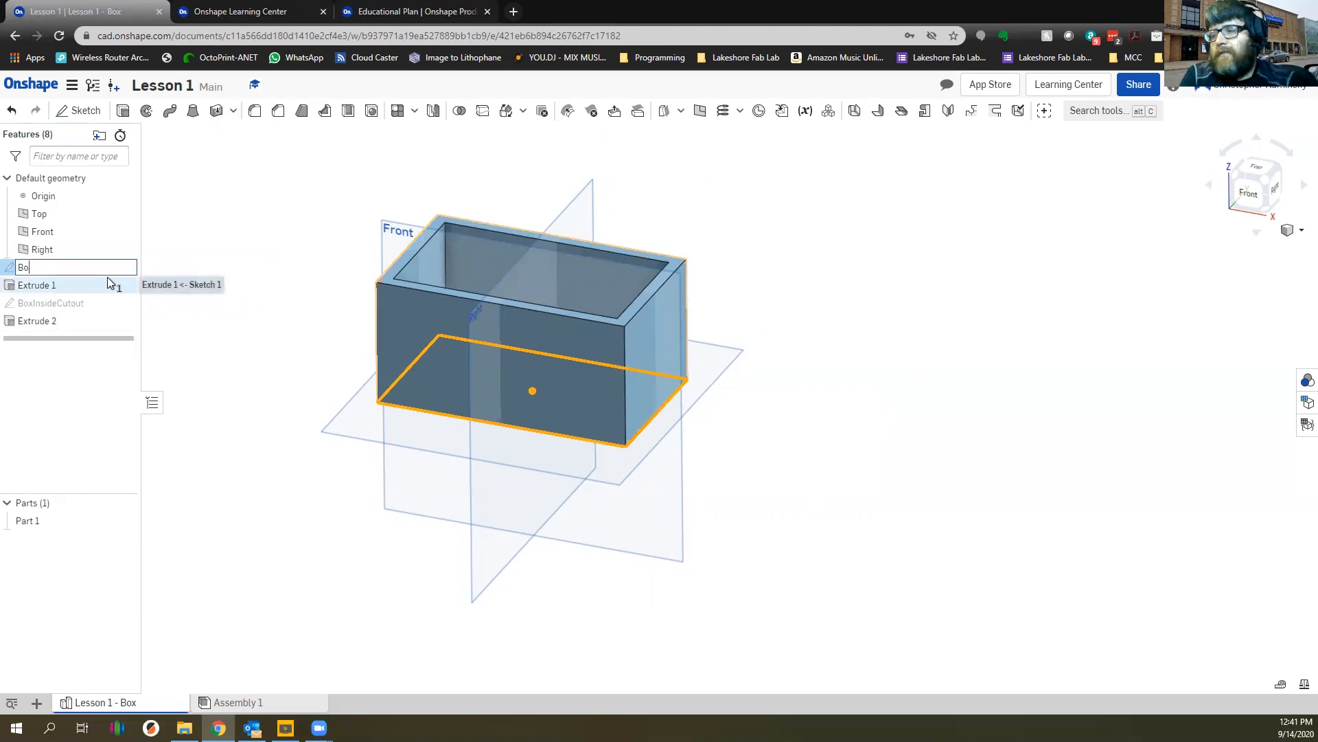
type("xSize-sketch")
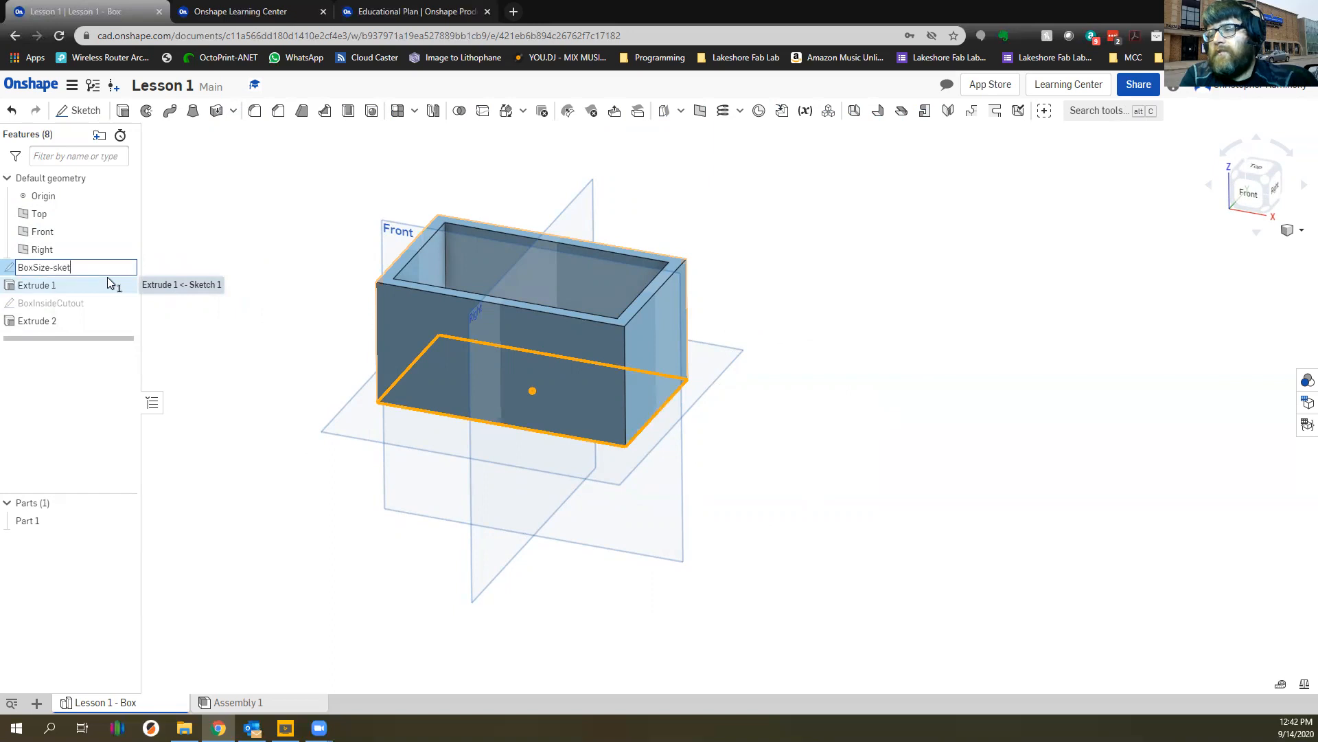
key("Return")
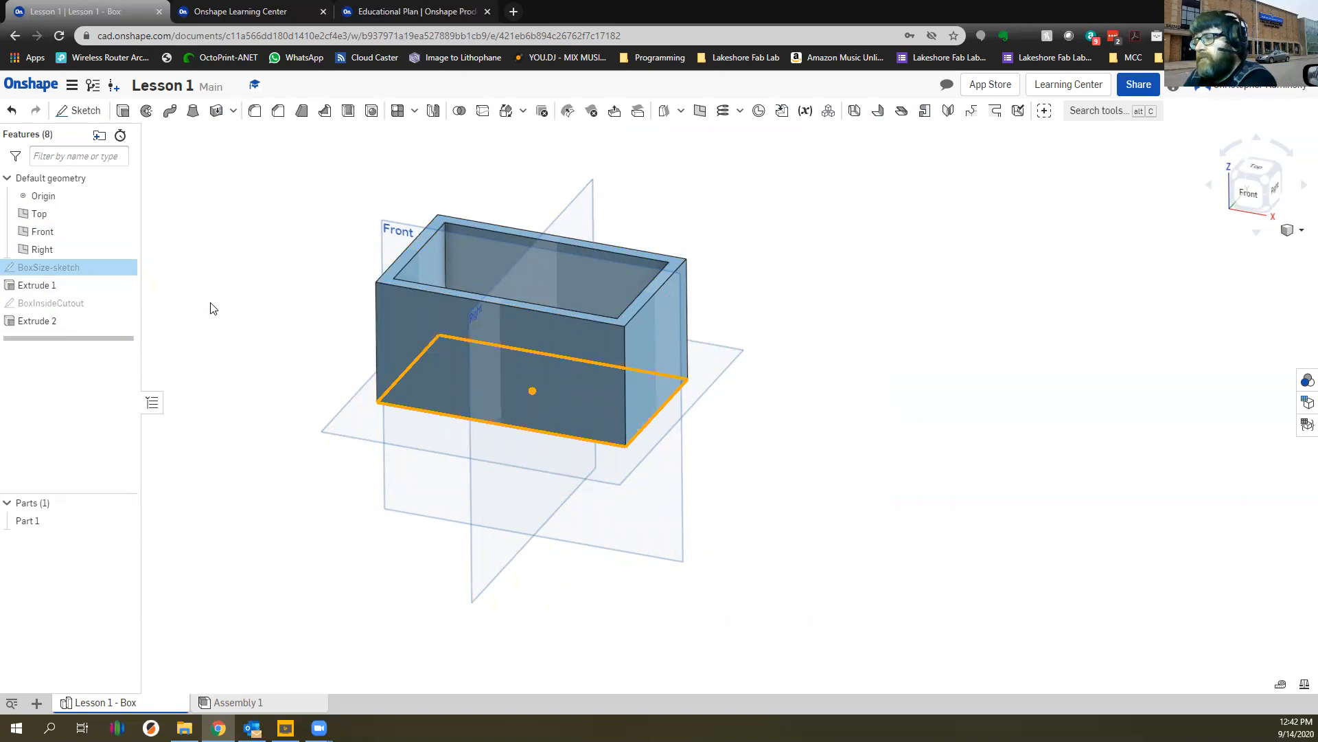
Edit the BoxInsideCutout sketch and delete its inner rectangle together with the dimensions
right_click(77, 304)
left_click(103, 328)
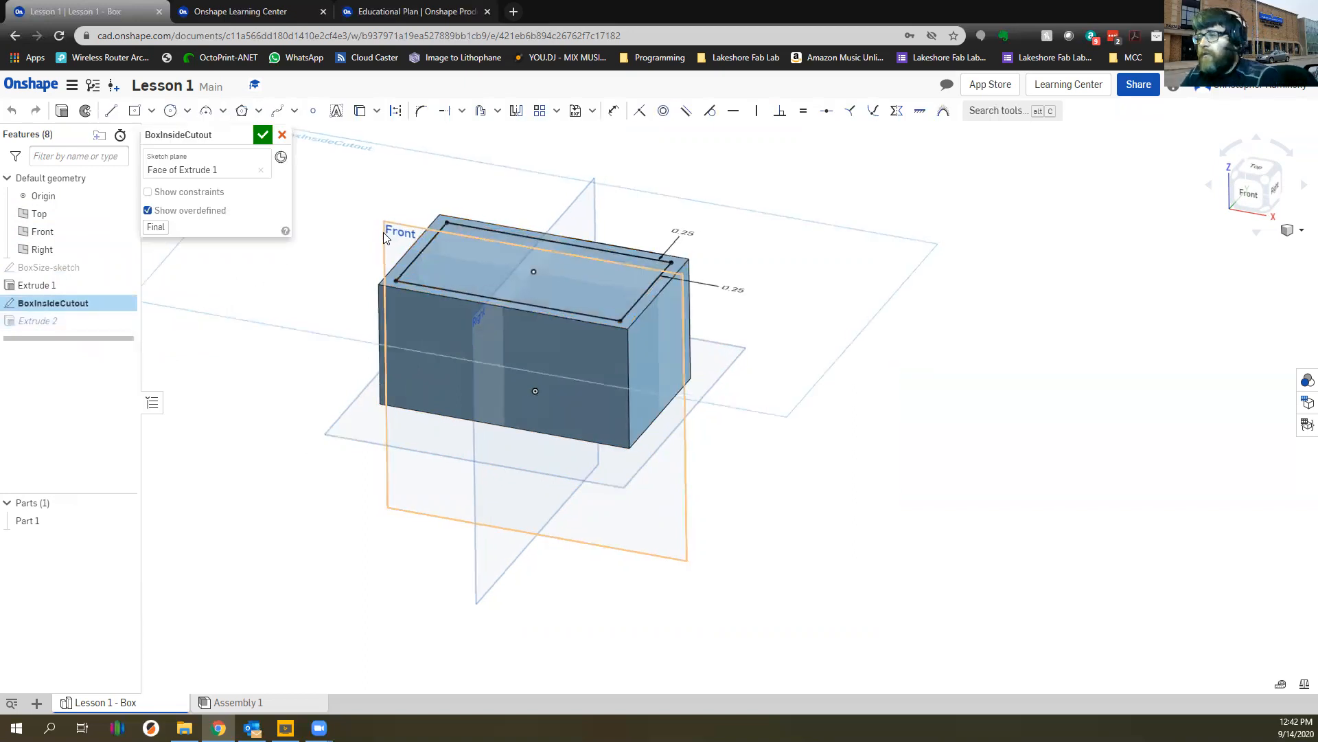
key("n")
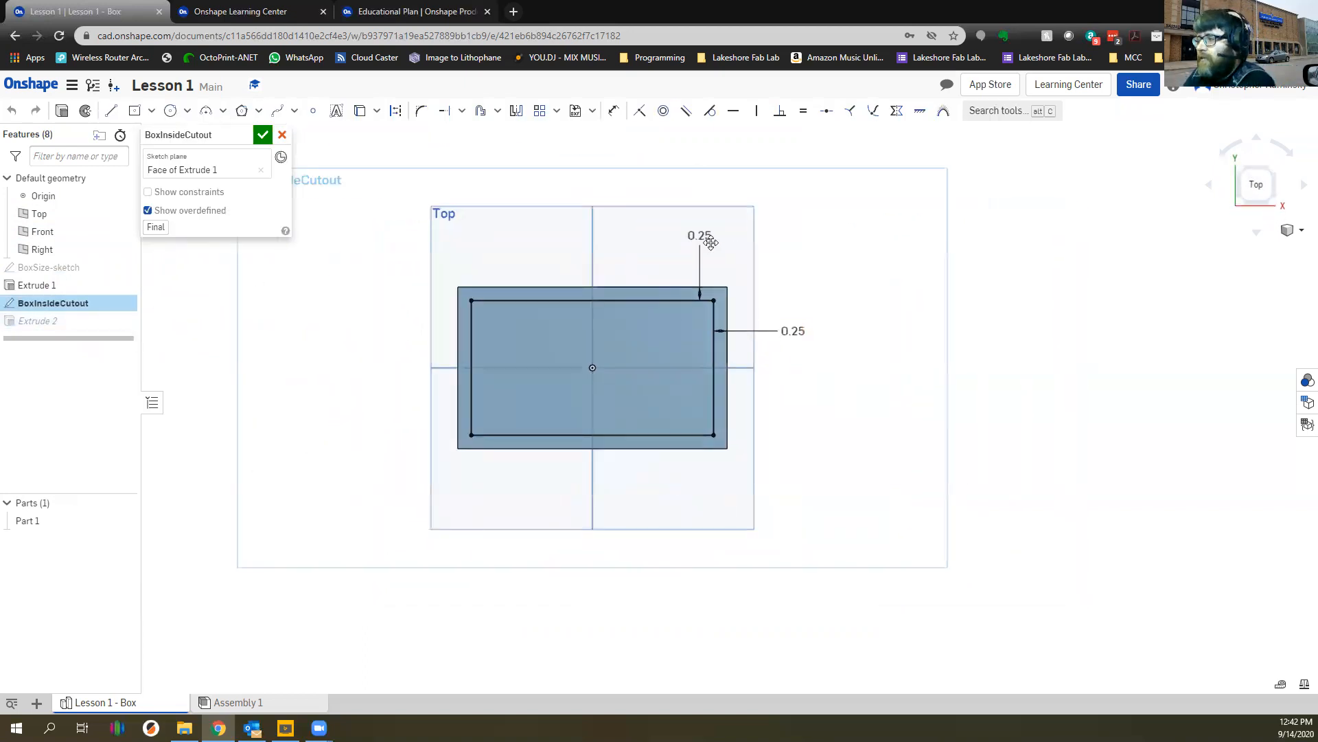
left_click_drag(386, 186, 821, 509)
key("Delete")
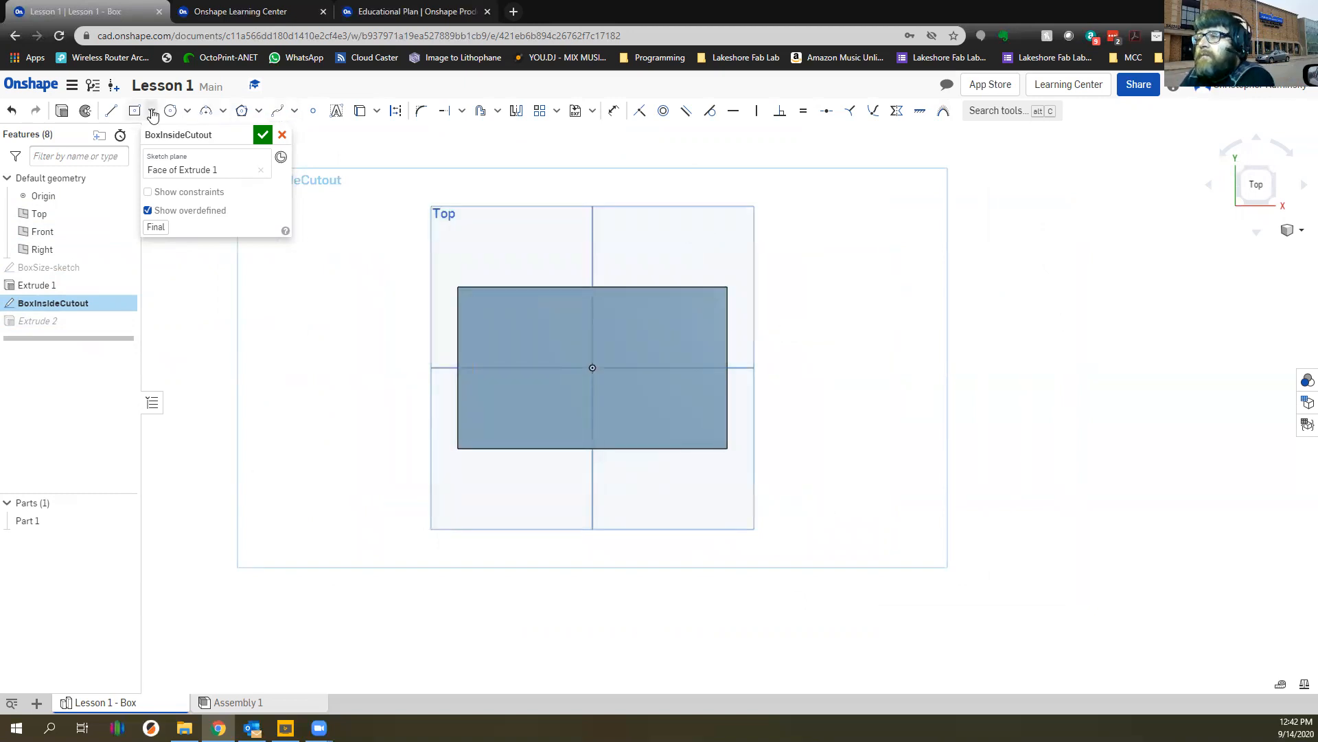
Try offsetting the four edges of the box's top face outward by 0.25 in, and delete all the sketch geometry
left_click(377, 112)
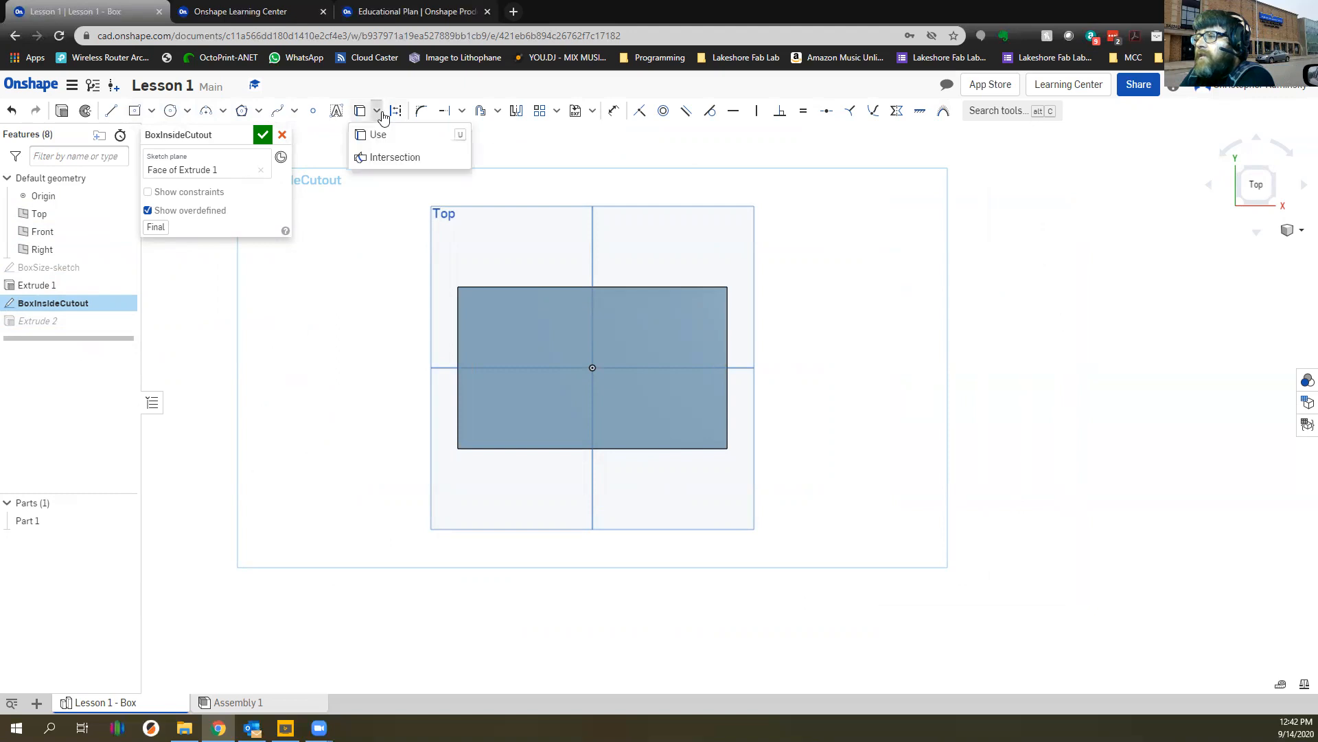
left_click(500, 113)
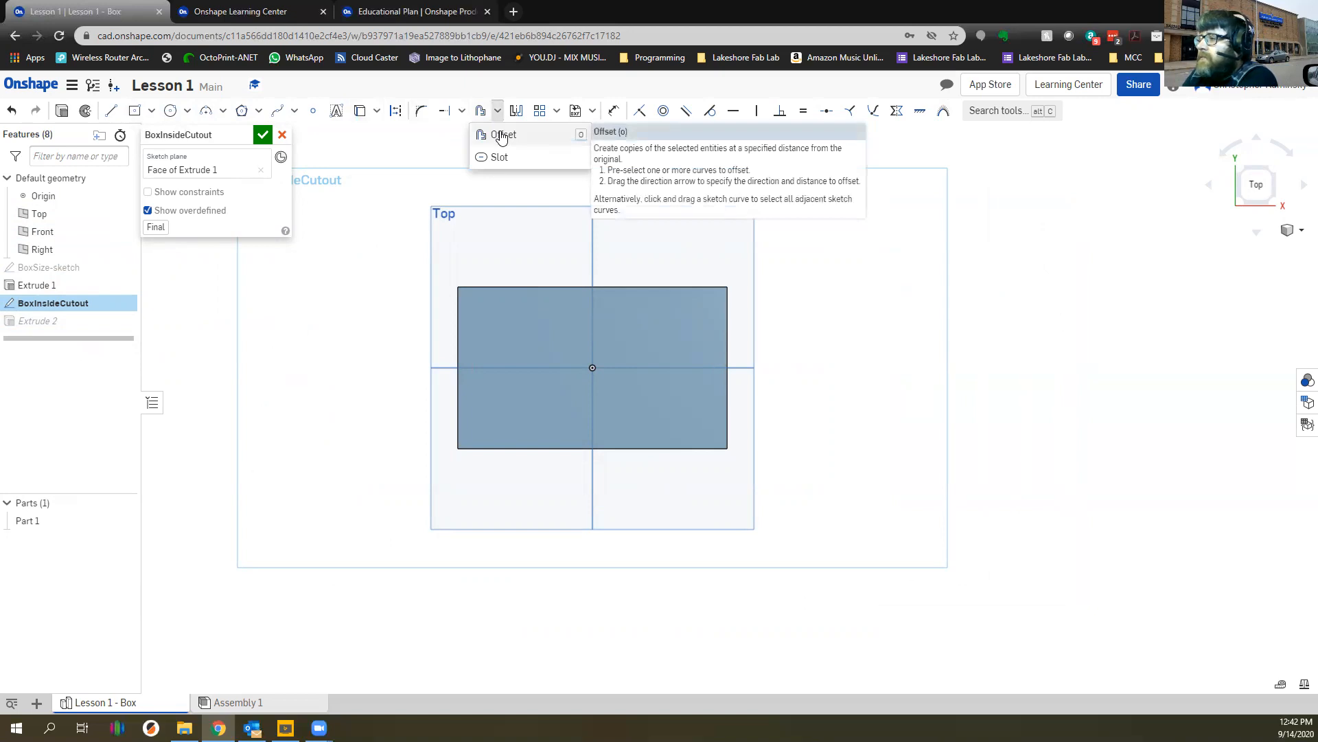
left_click(502, 136)
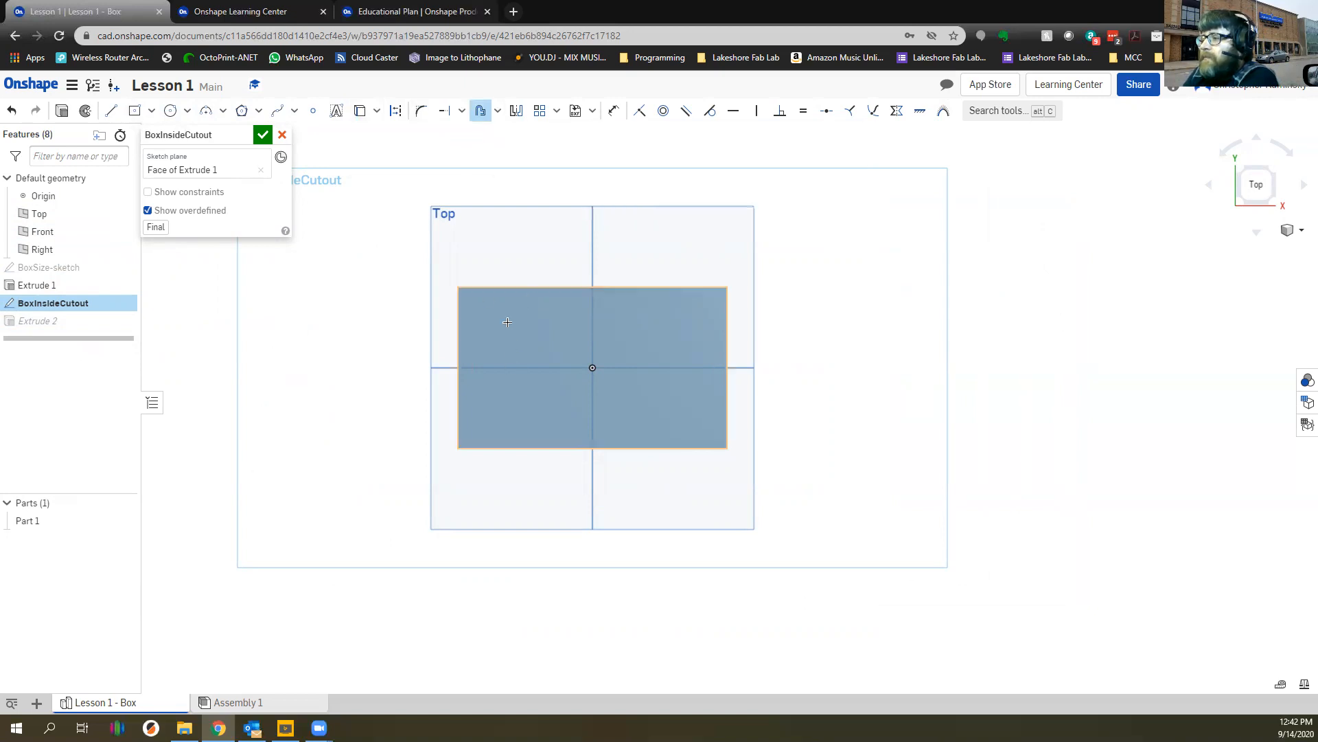
left_click(516, 287)
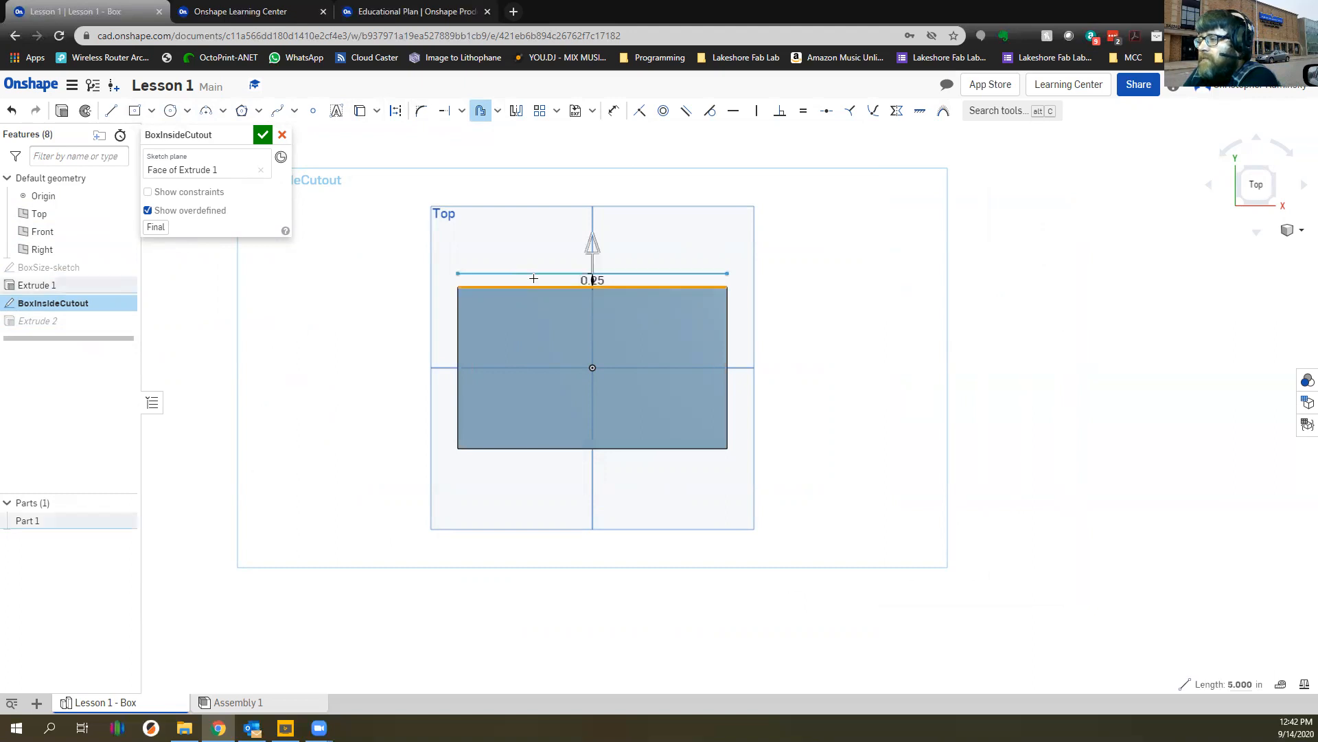
left_click(458, 303)
left_click(507, 448)
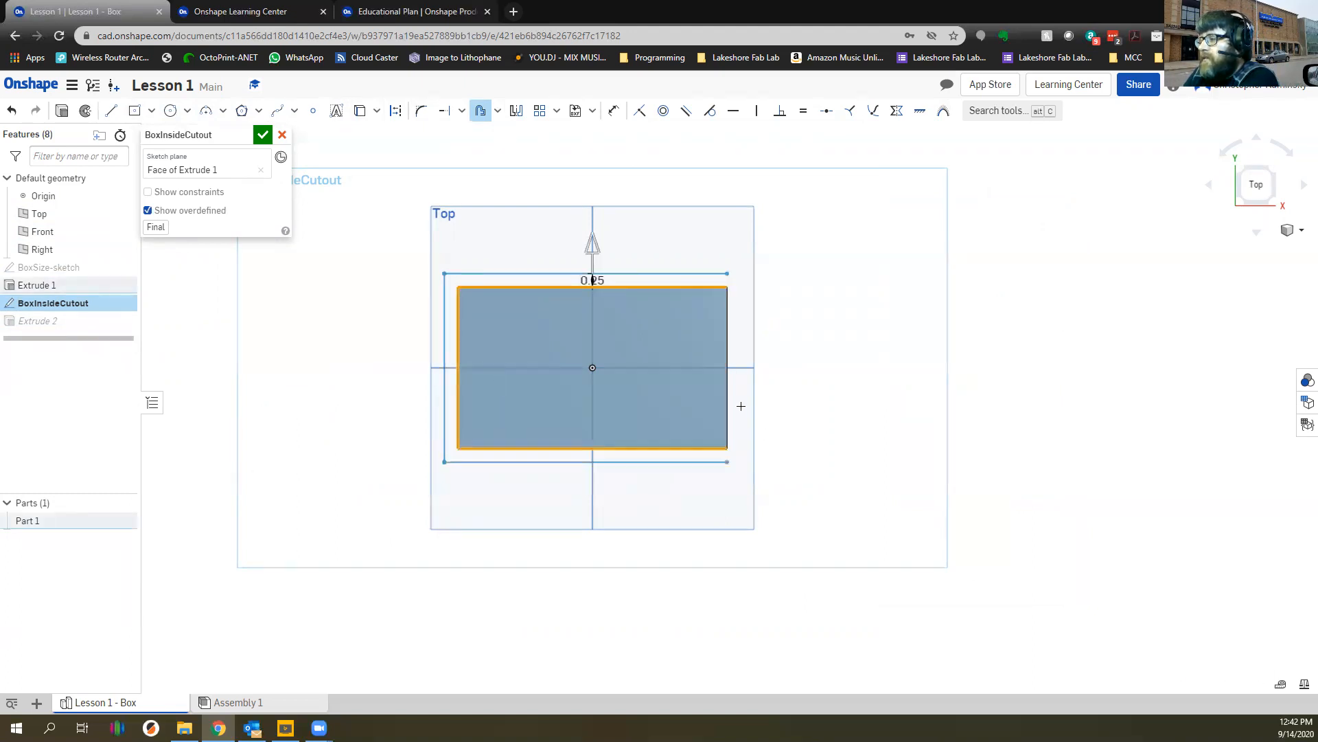
left_click(728, 402)
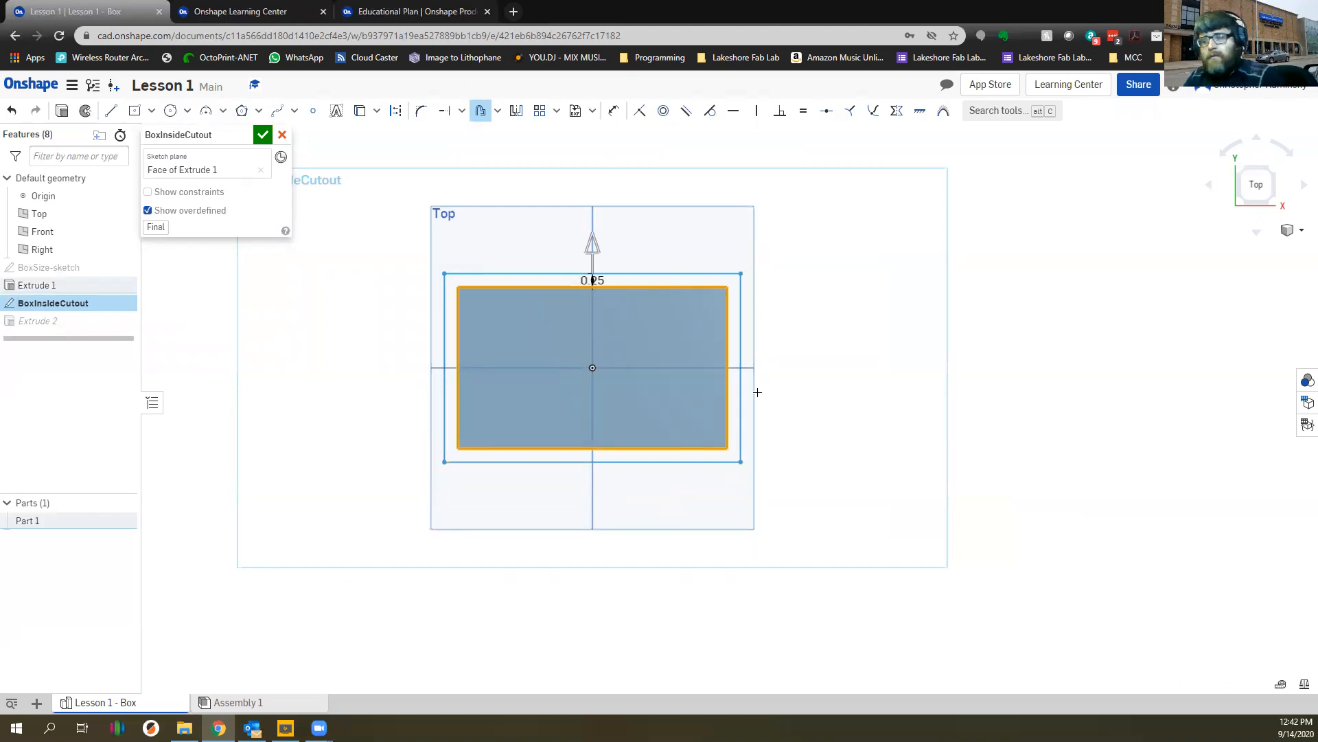
left_click(757, 392)
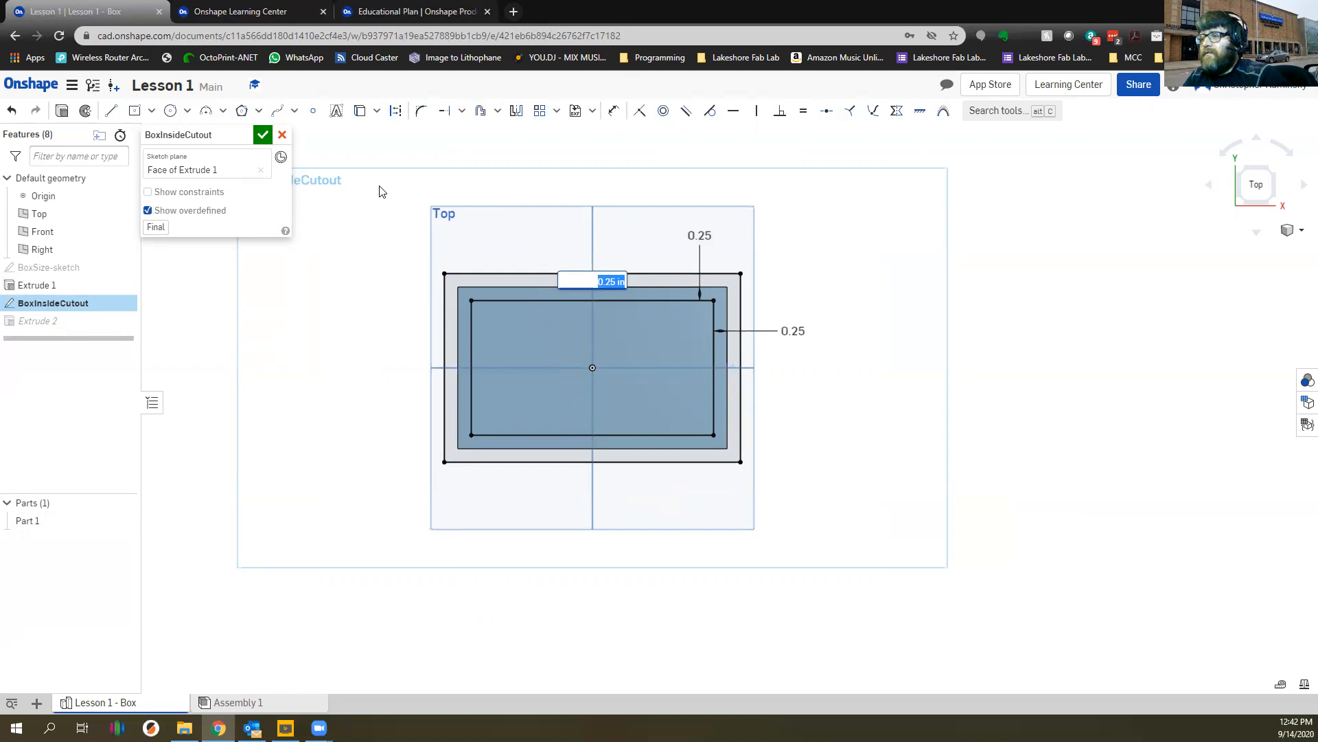
key("Return")
left_click_drag(381, 195, 817, 539)
key("Delete")
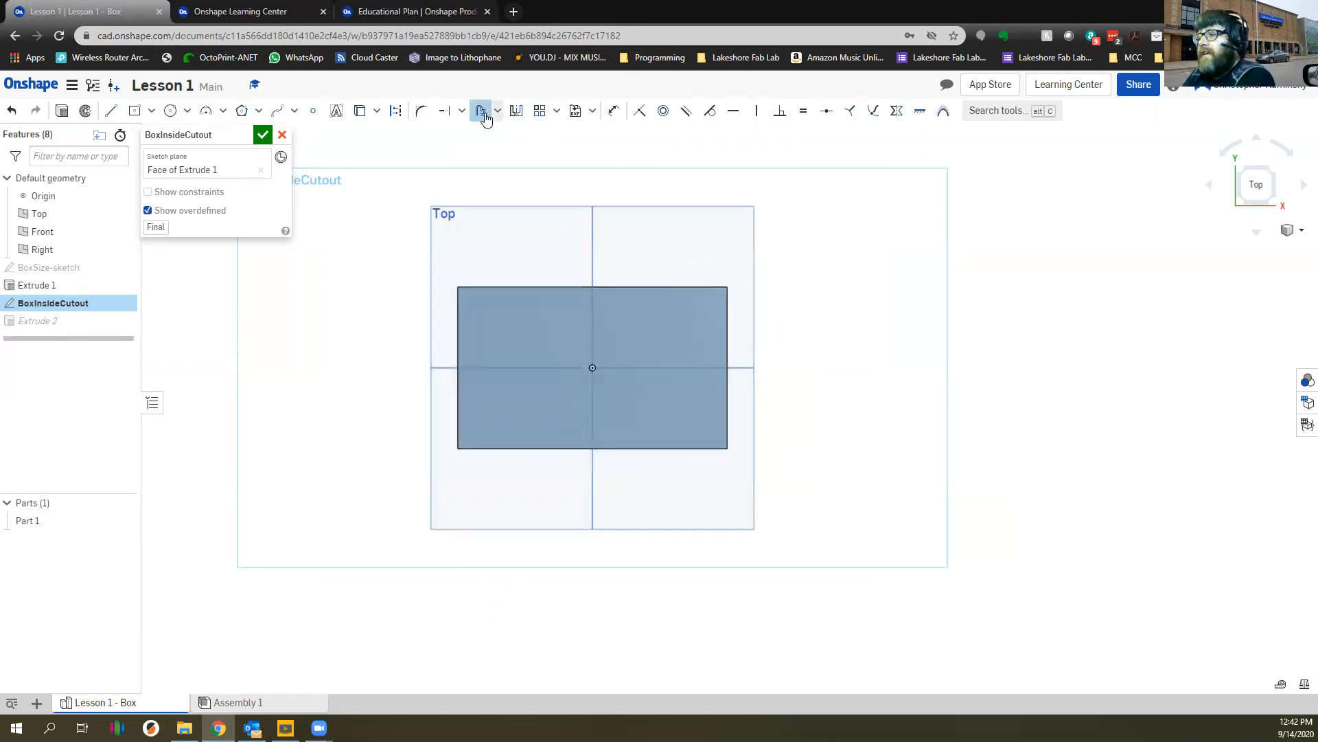
Offset the whole outline of the box's top face inward by 0.25 in and accept the BoxInsideCutout sketch
left_click(481, 111)
left_click(569, 320)
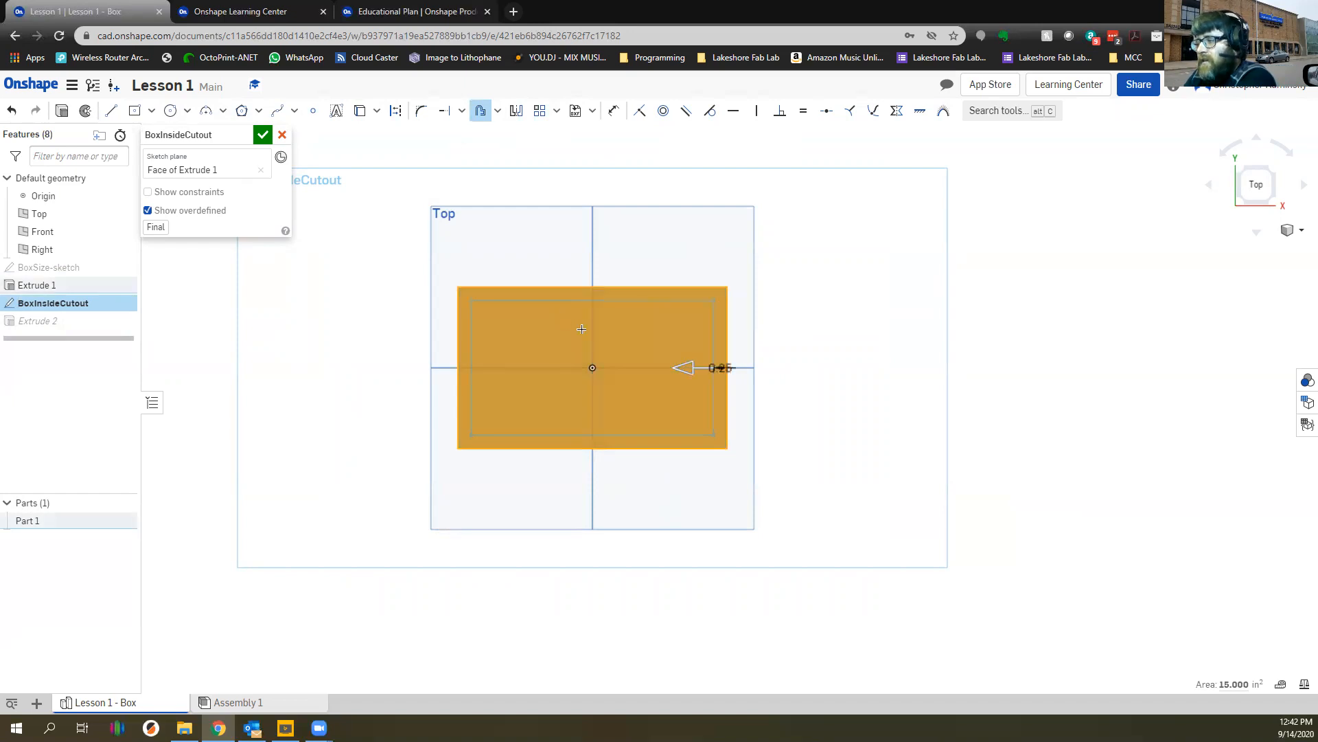
scroll(582, 329, "up", 2)
mouse_move(735, 380)
left_mouse_down()
mouse_move(868, 381)
mouse_move(736, 381)
left_mouse_up()
scroll(735, 381, "up", 5)
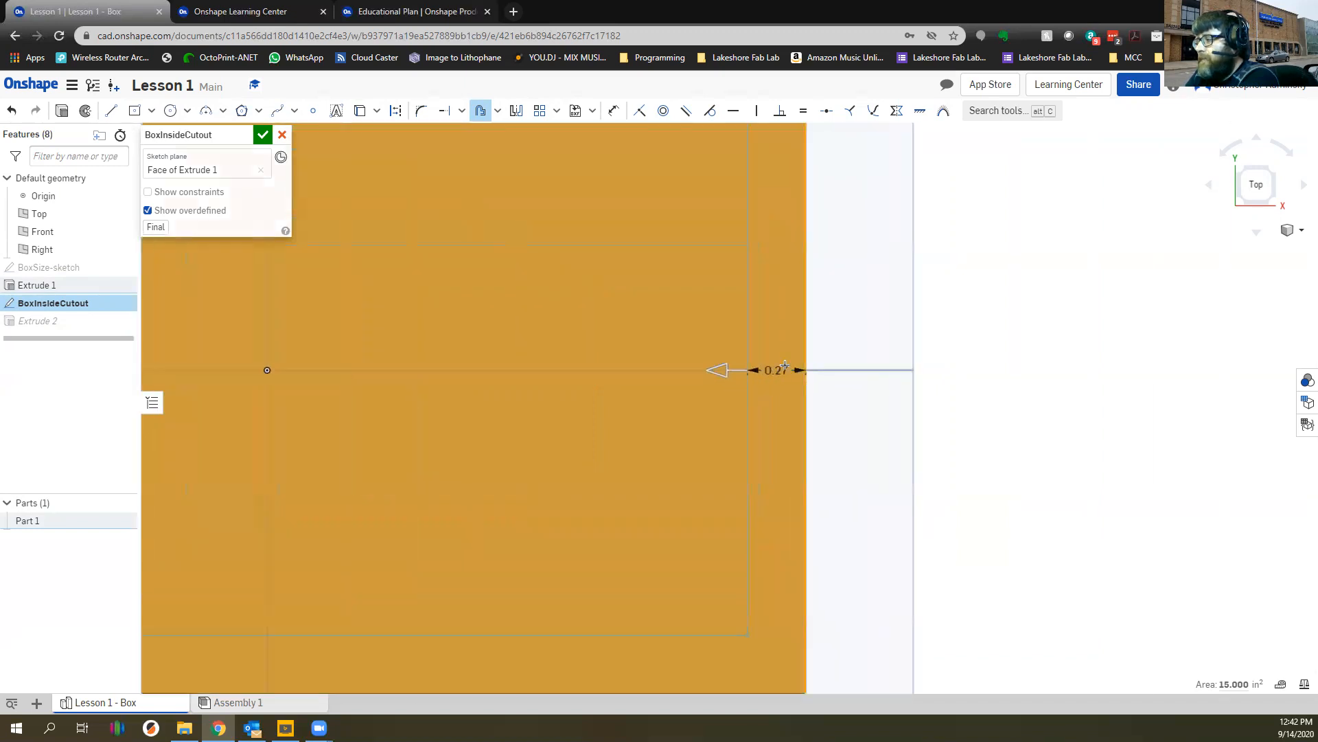
double_click(778, 370)
type("0.25")
key("Return")
scroll(778, 347, "down", 3)
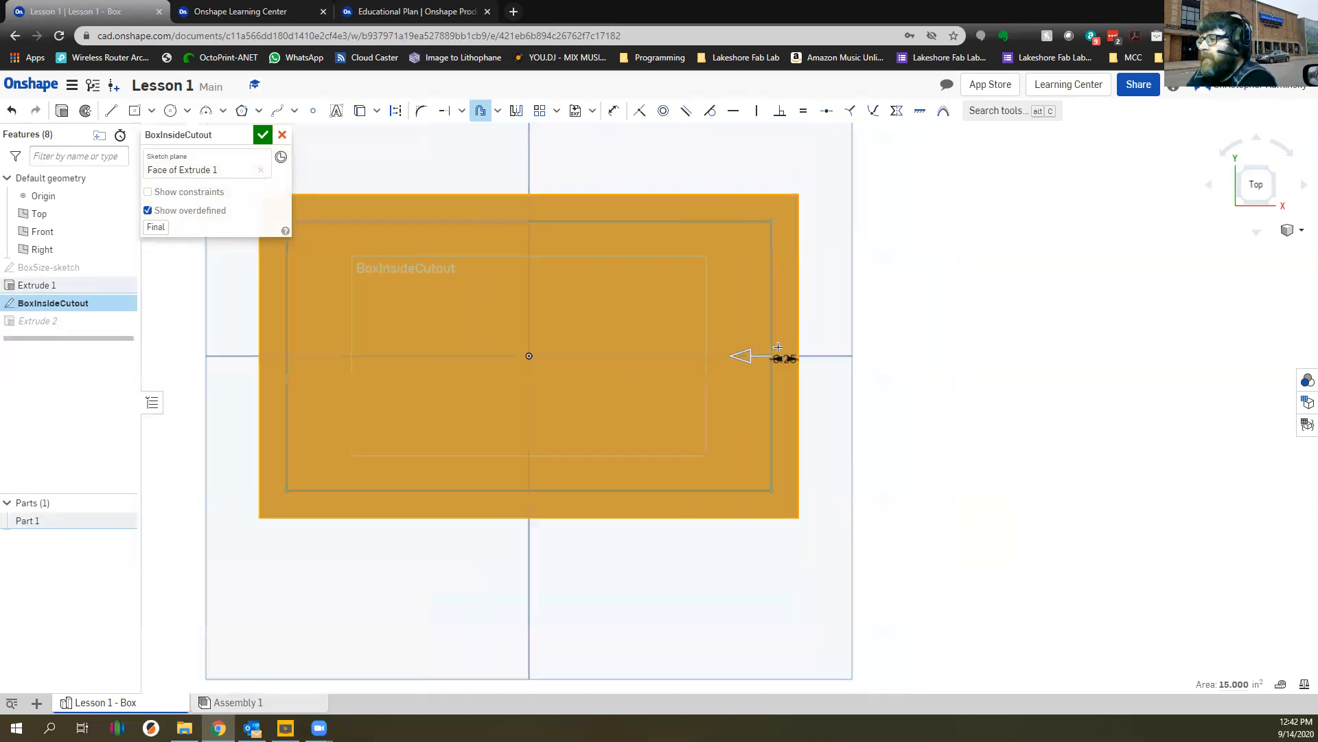
scroll(754, 378, "down", 1)
middle_click_drag(489, 253, 472, 311)
right_click_drag(468, 386, 444, 307)
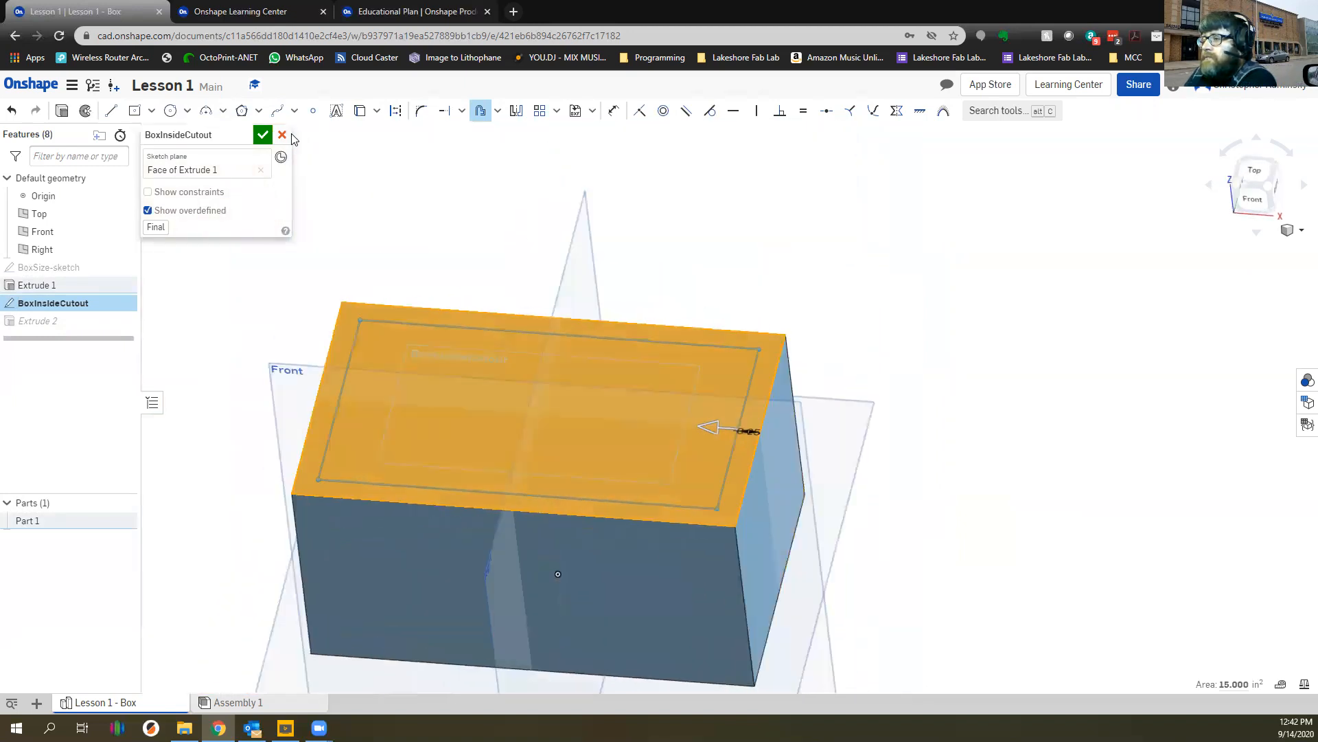
left_click(263, 137)
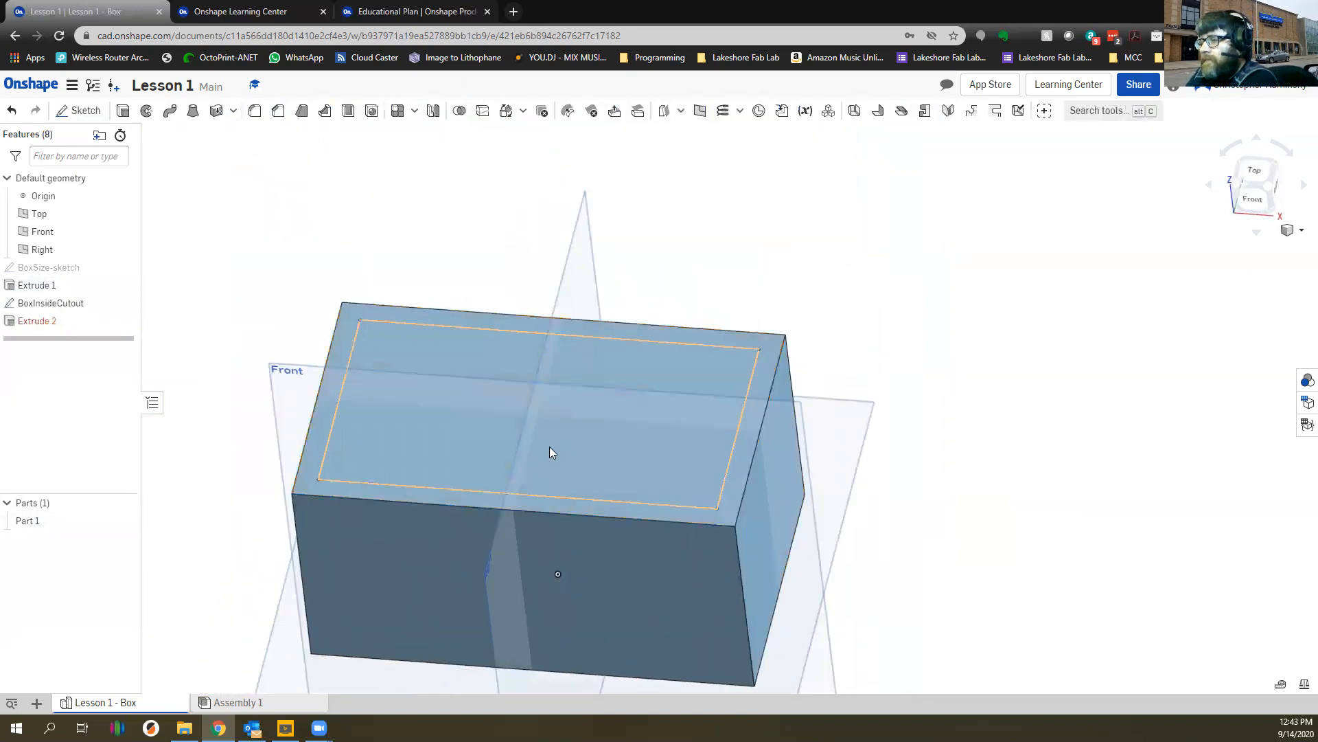
Edit Extrude 2, replace its missing region with the new inner rectangle of BoxInsideCutout, and accept the cut
middle_click_drag(549, 446, 596, 359)
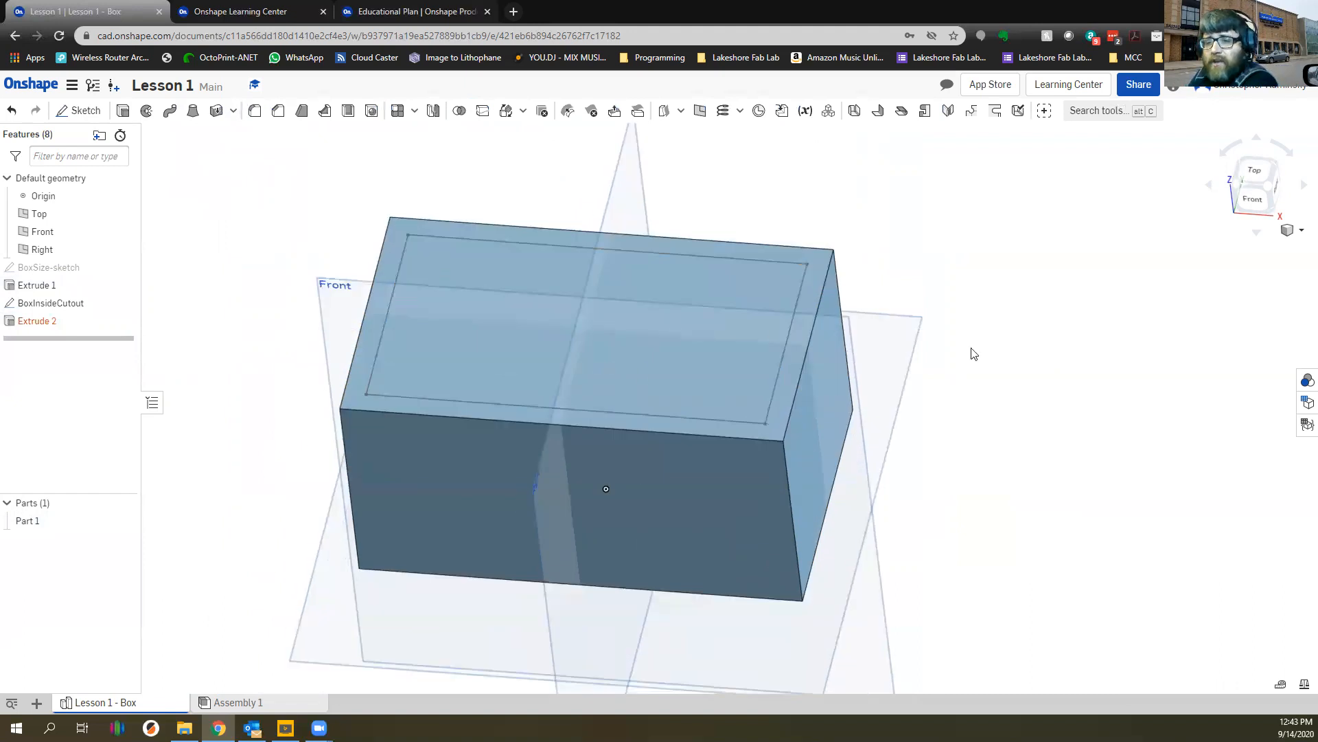
left_click(43, 321)
mouse_move(76, 324)
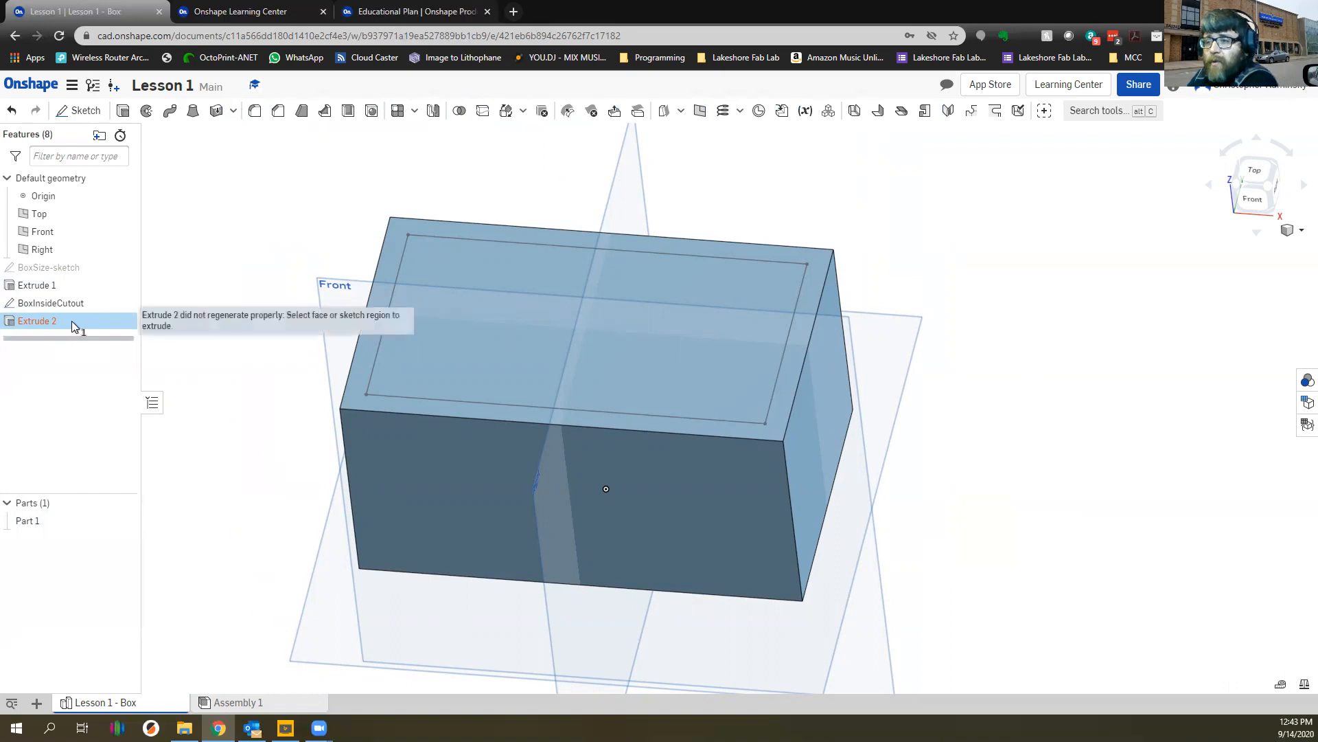
right_click(71, 320)
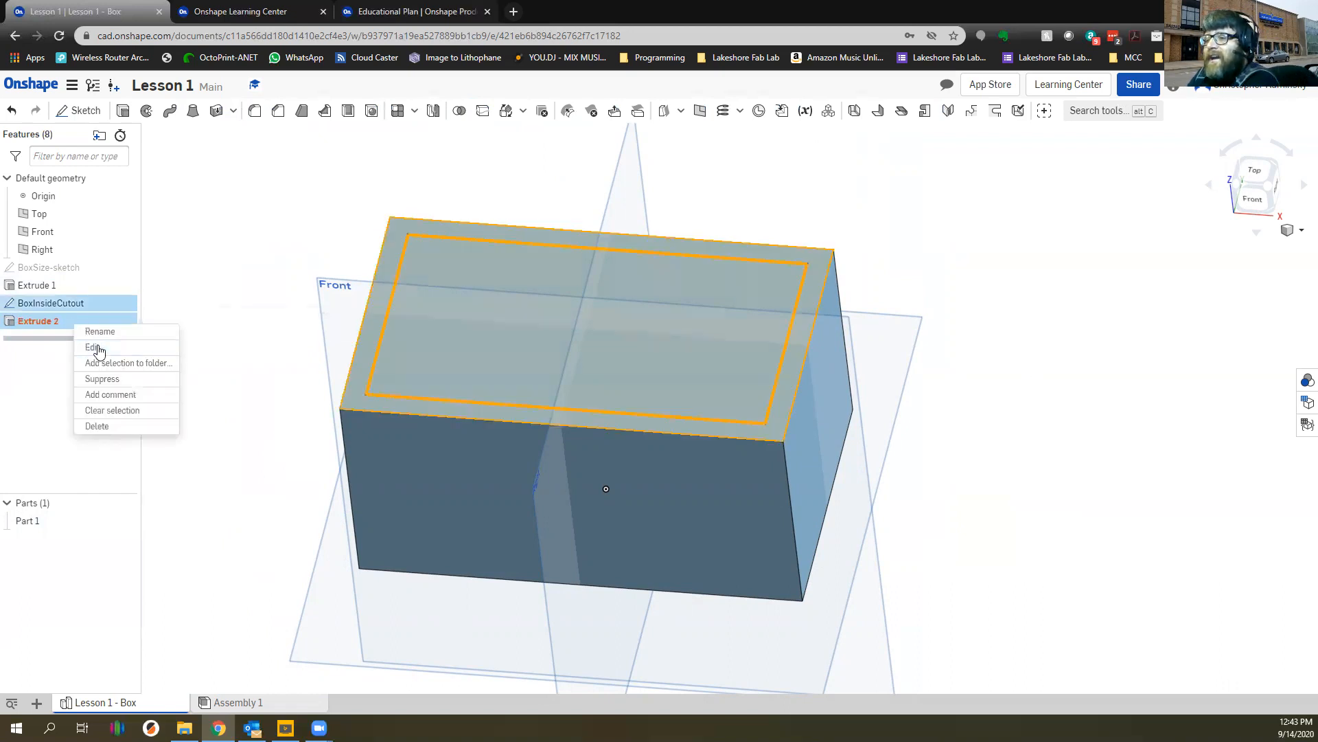
left_click(93, 347)
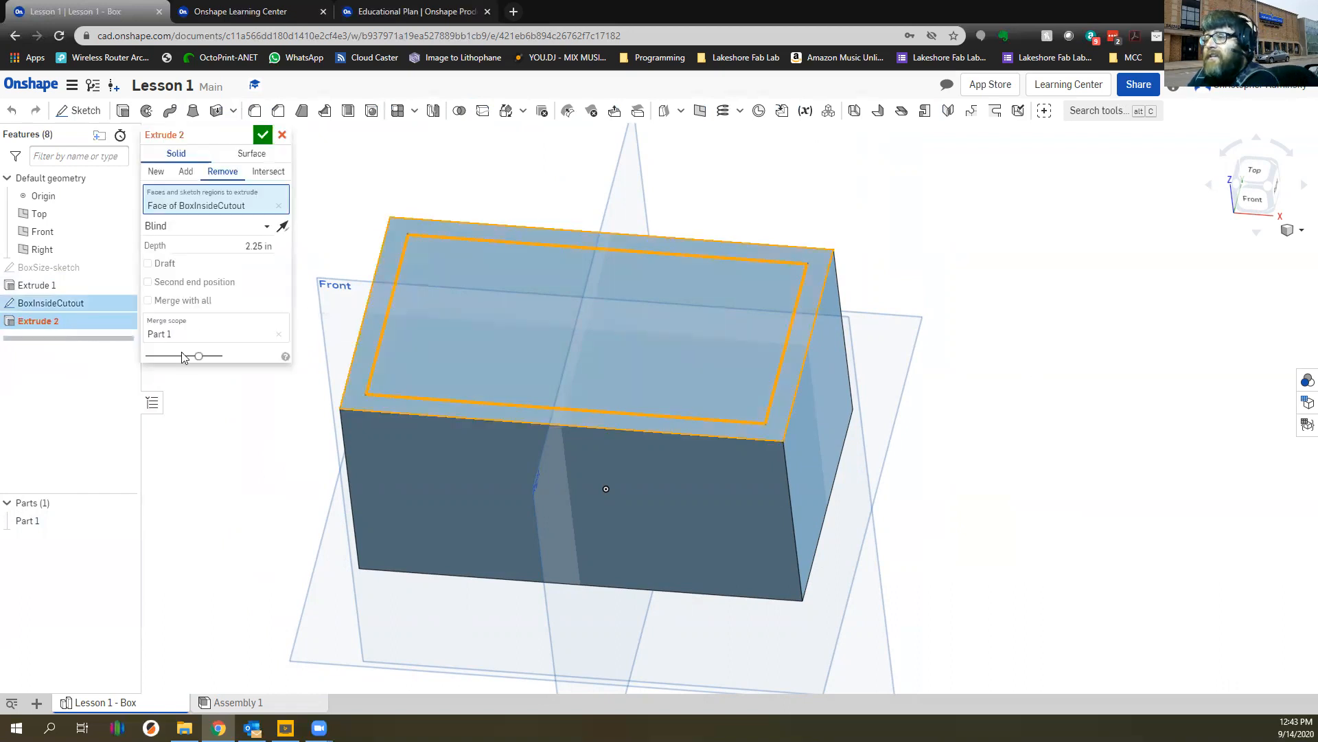
left_click(279, 206)
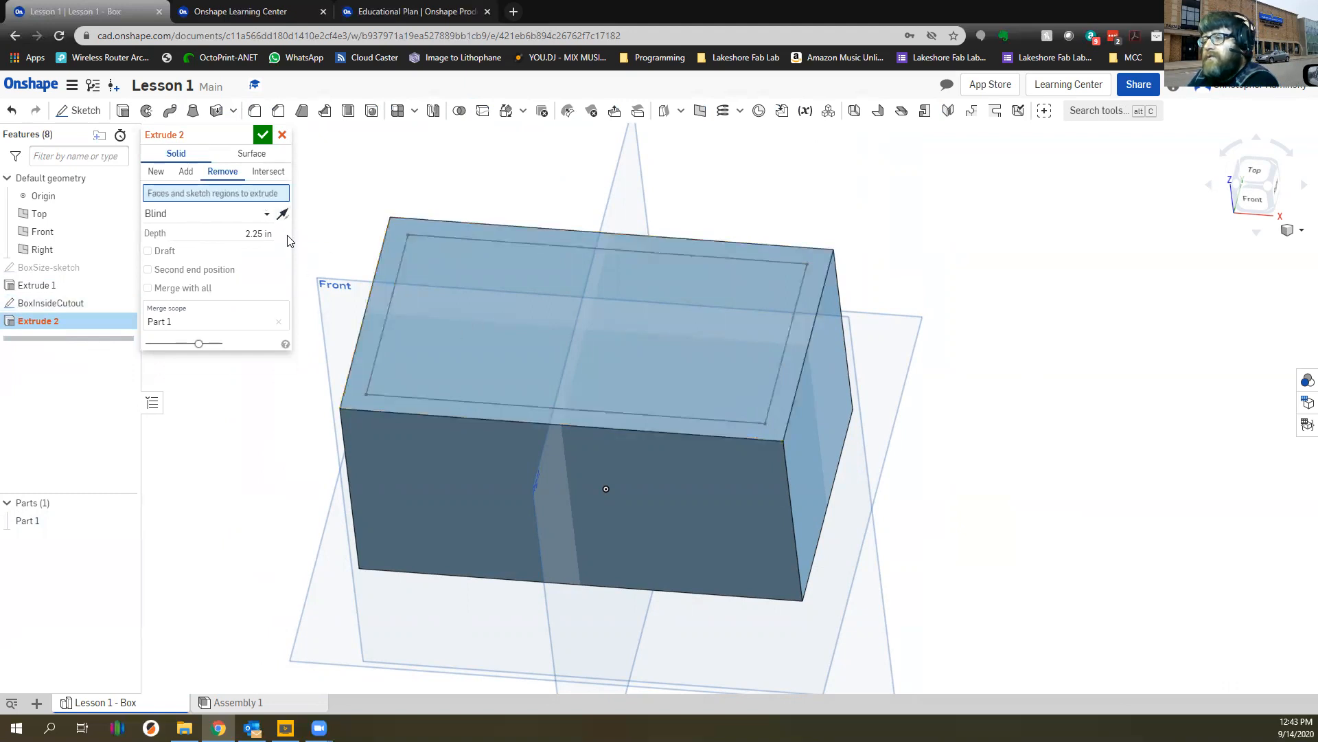
left_click(500, 286)
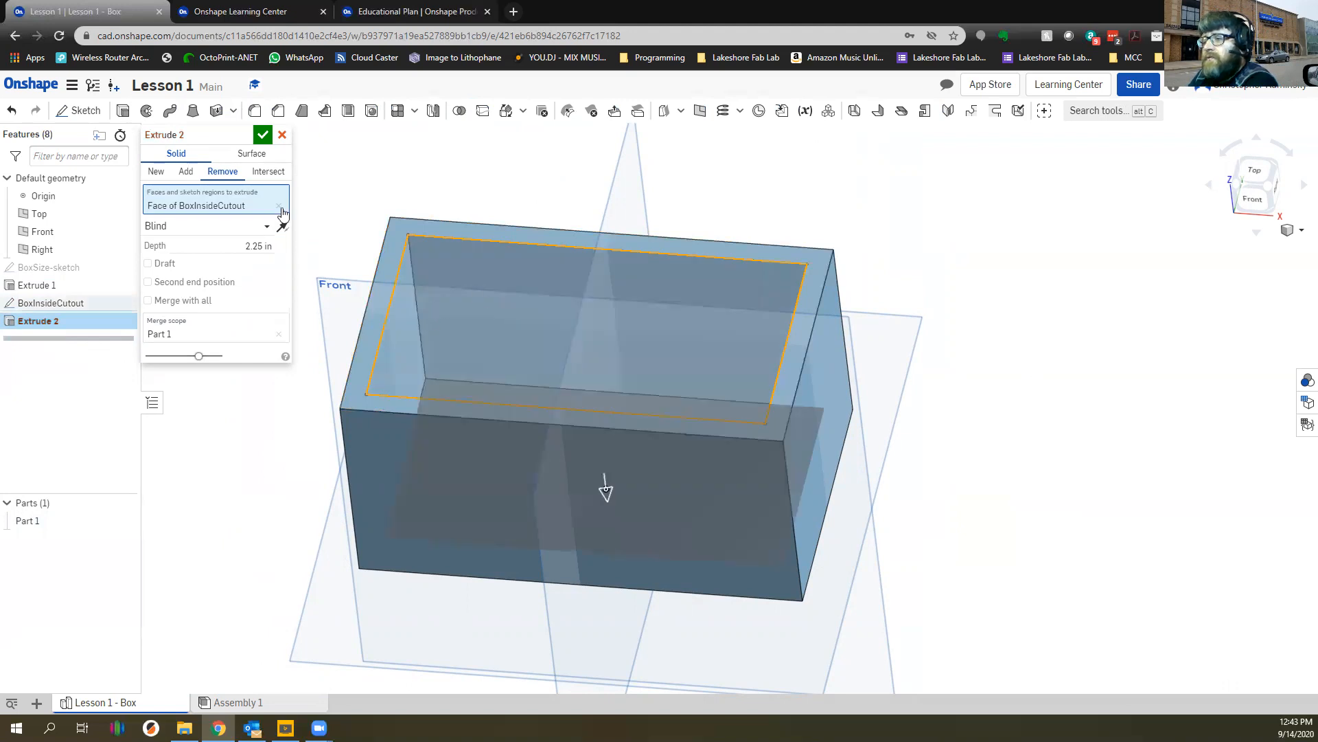
left_click(263, 135)
mouse_move(478, 241)
right_mouse_down()
mouse_move(486, 298)
mouse_move(507, 159)
mouse_move(463, 251)
mouse_move(474, 250)
right_mouse_up()
right_click_drag(460, 294, 490, 368)
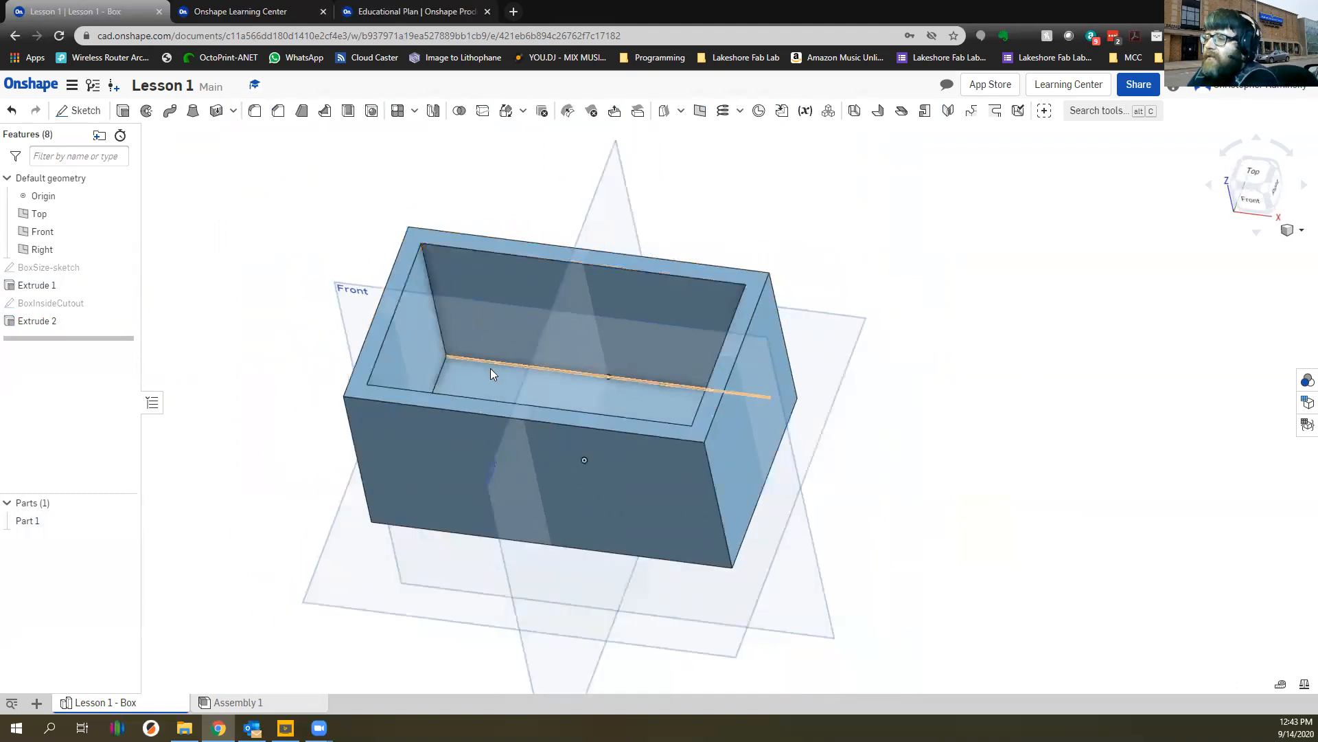
Delete the Extrude 2 cut and the BoxInsideCutout sketch, leaving the solid block
left_click(66, 322)
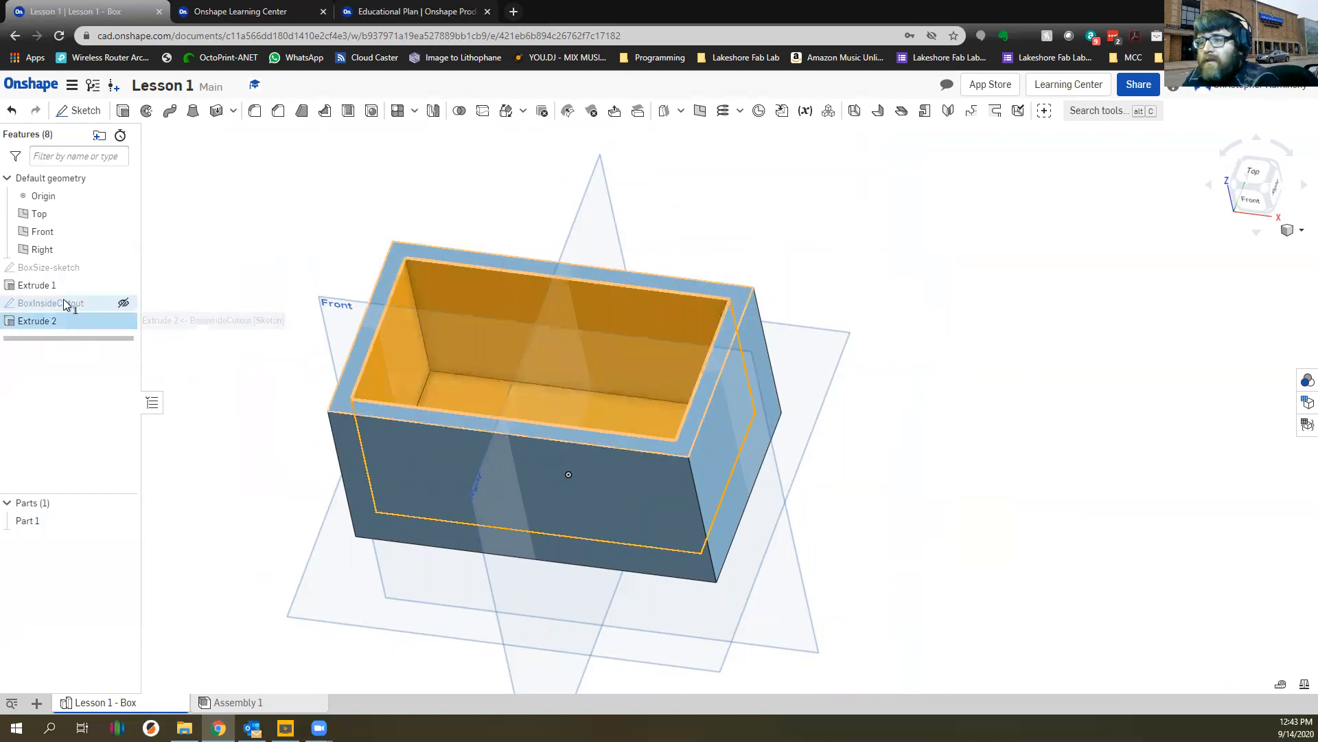
key("Delete")
left_click(65, 302)
key("Delete")
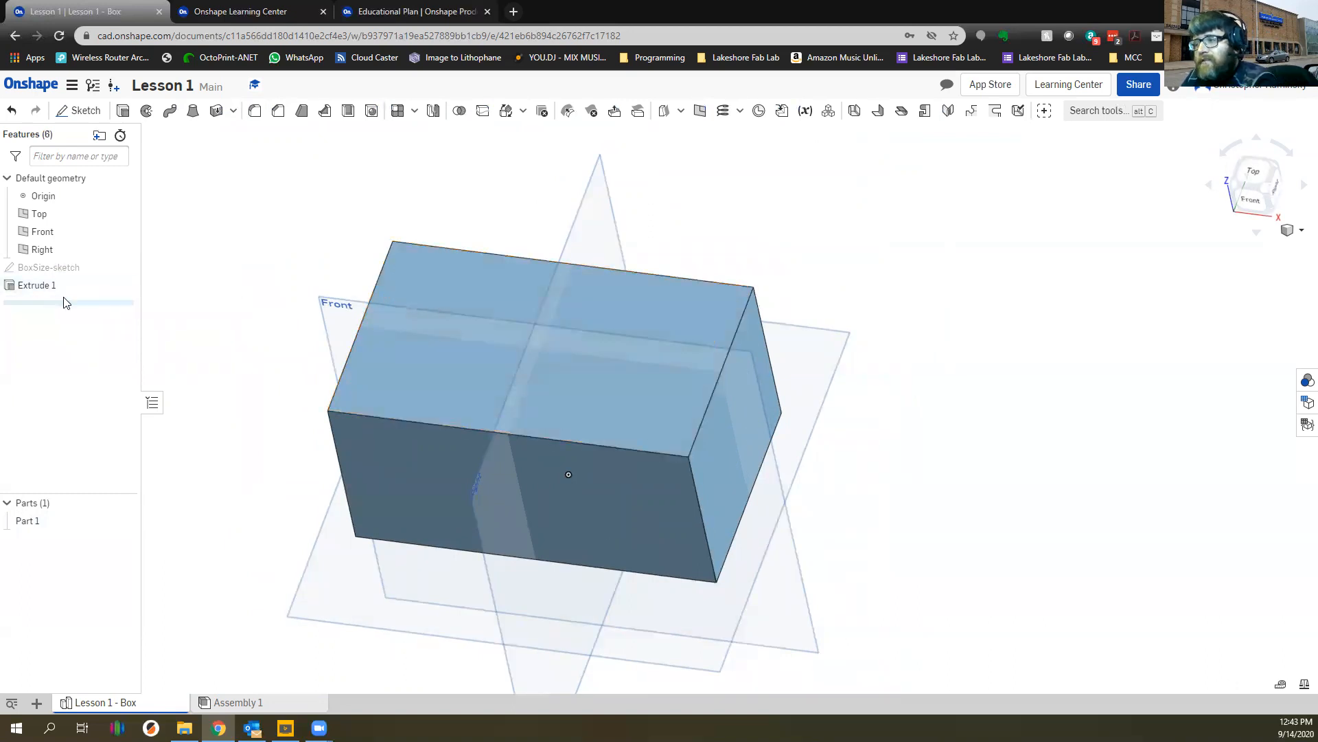
Shell the block by removing its top face with a 0.25 in wall thickness, and accept the feature
left_click(349, 120)
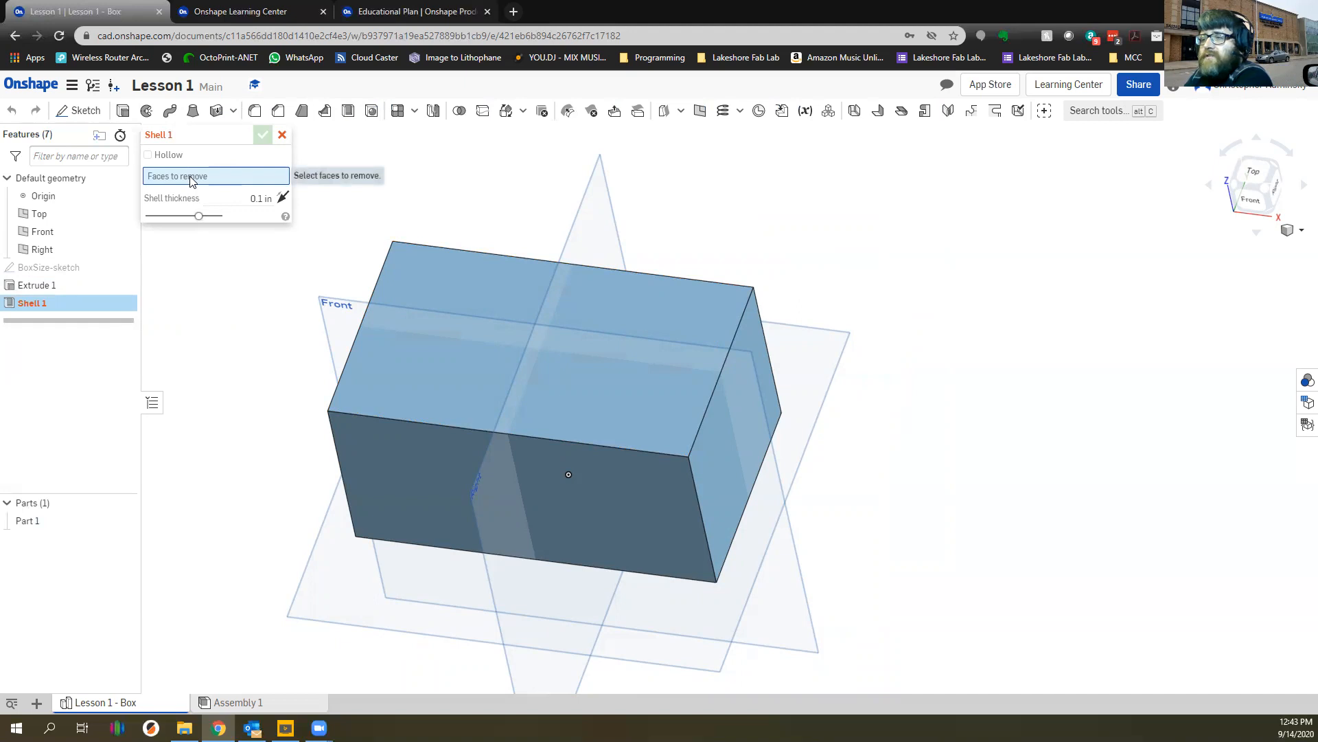
left_click(487, 312)
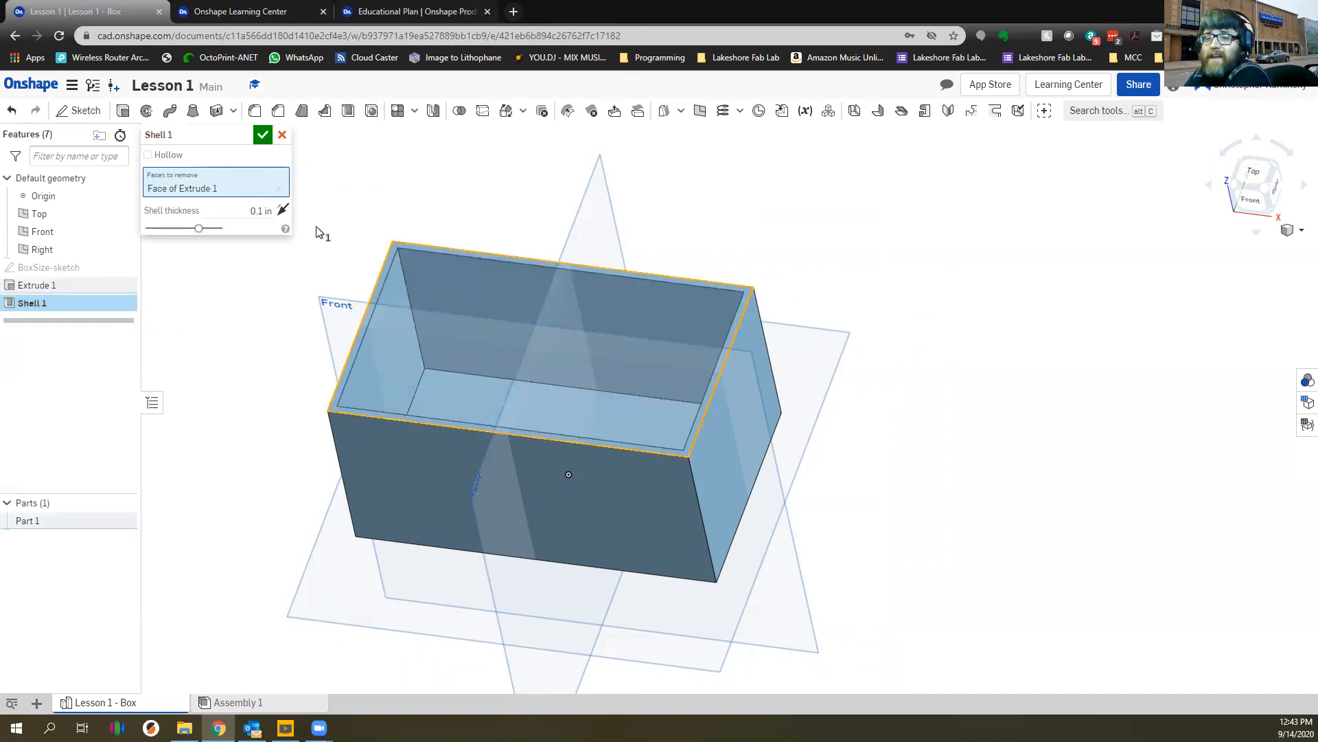
left_click(256, 209)
type("0.25")
key("Return")
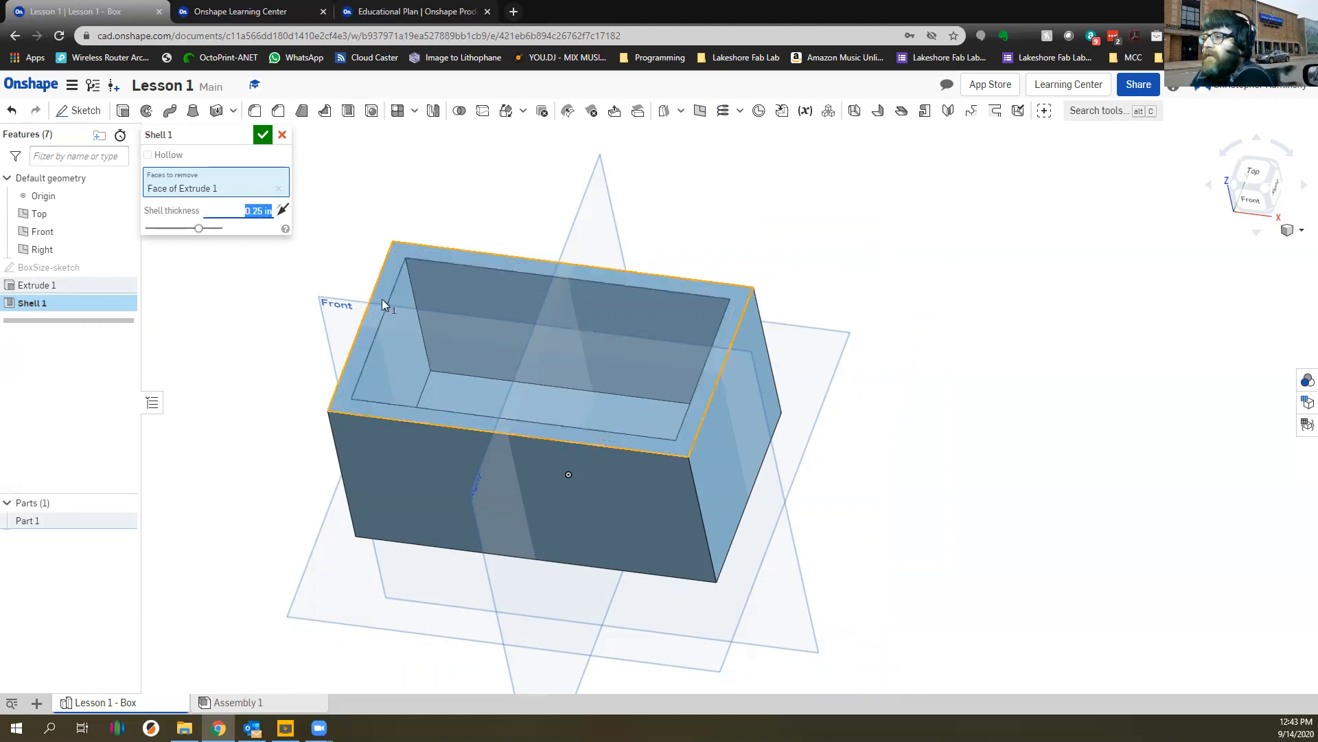
left_click(262, 135)
mouse_move(416, 353)
right_mouse_down()
mouse_move(440, 303)
mouse_move(446, 239)
mouse_move(390, 353)
mouse_move(398, 334)
right_mouse_up()
middle_click_drag(401, 340, 544, 443)
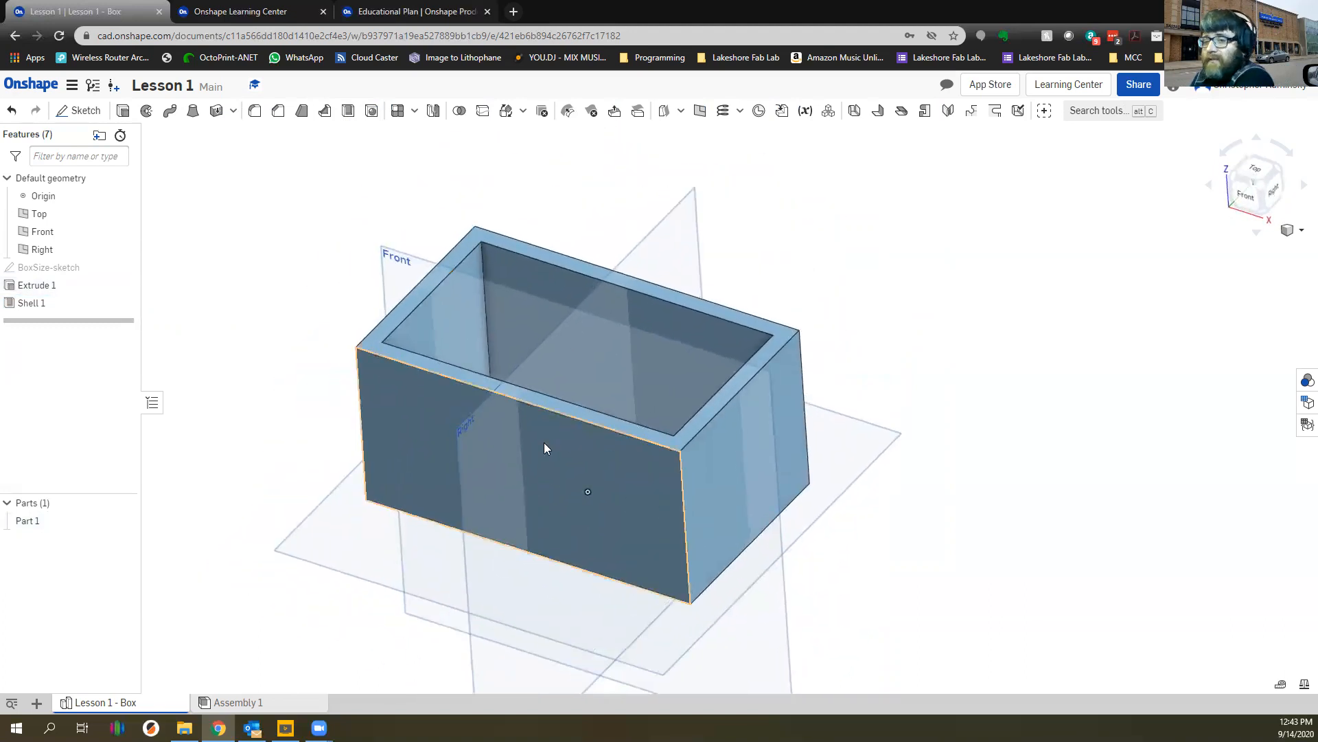